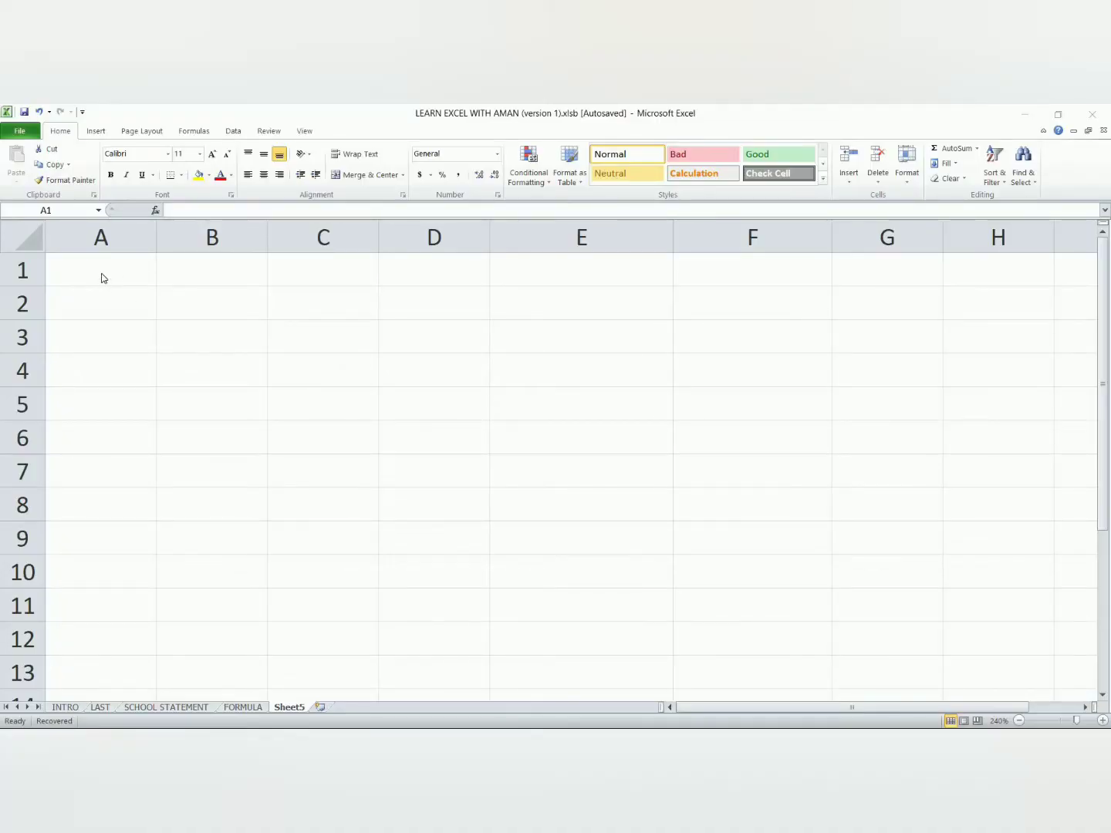
Step: Enter the title PURCHASE STATEMENT in cell A1 of the empty sheet
click(100, 274)
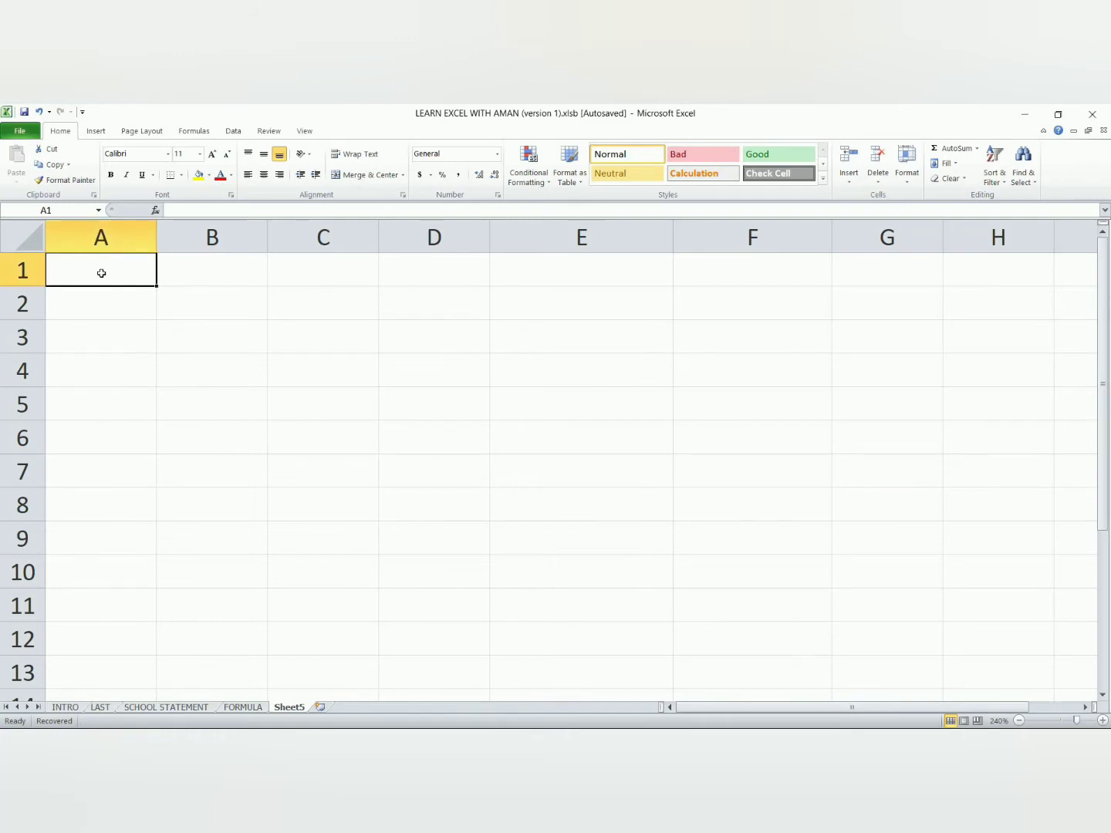
text(pur)
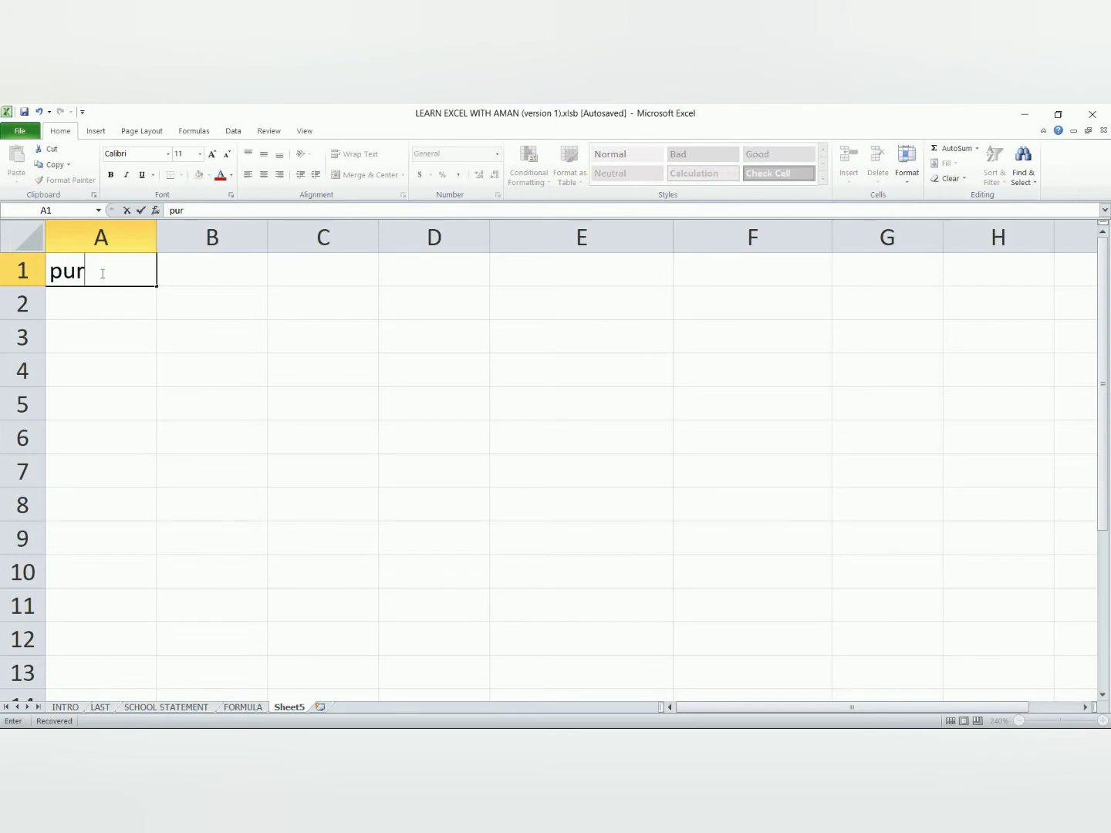
key(BackSpace)
key(BackSpace)
key(BackSpace)
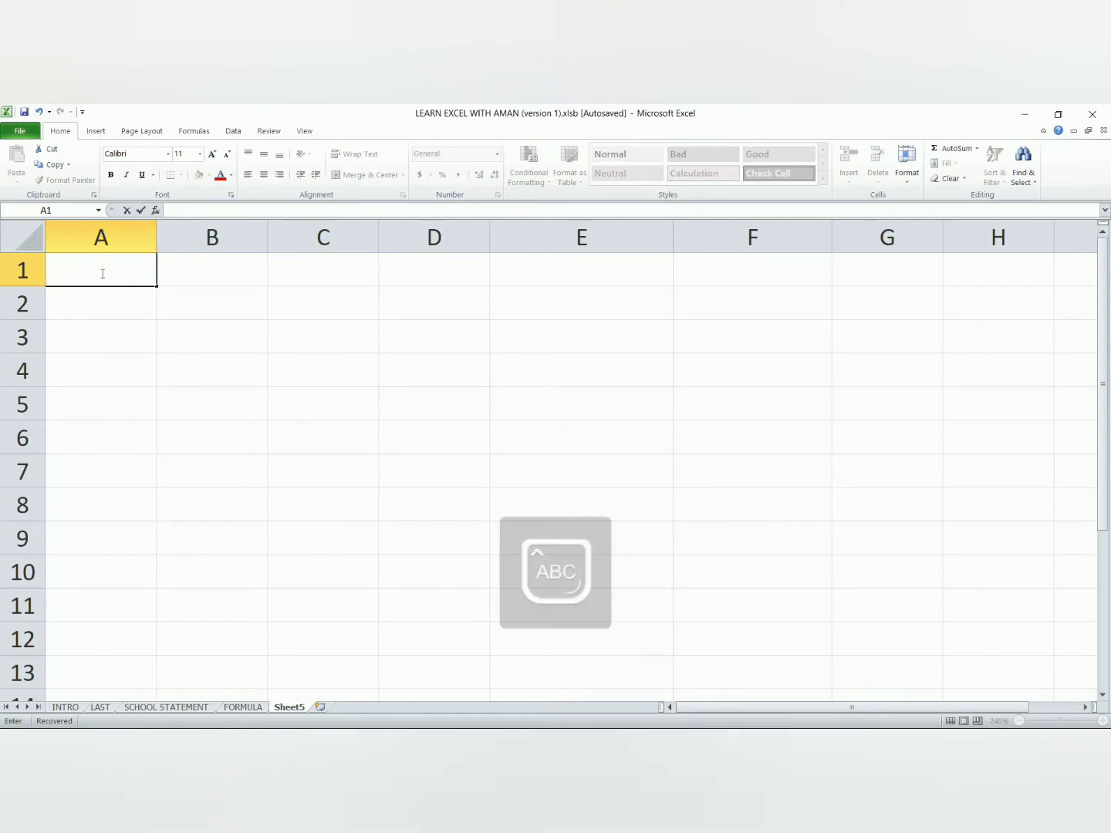
text(PURCHA)
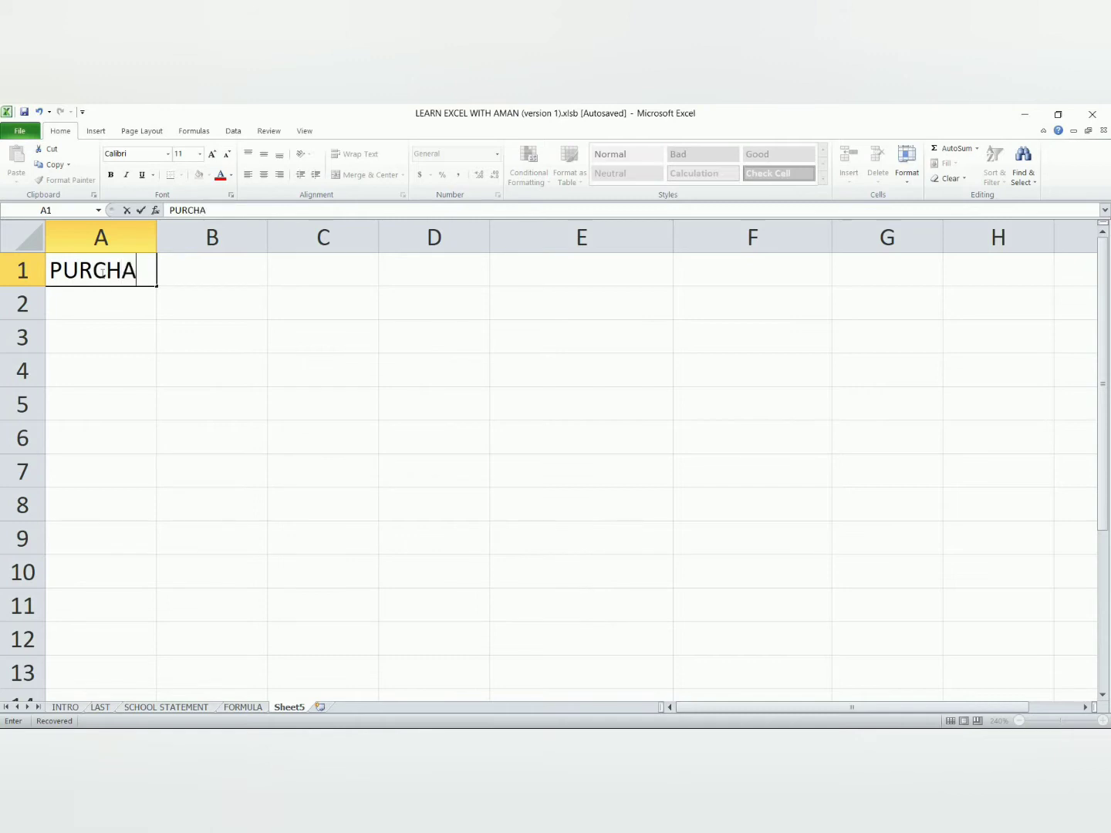
text(SE STATEM)
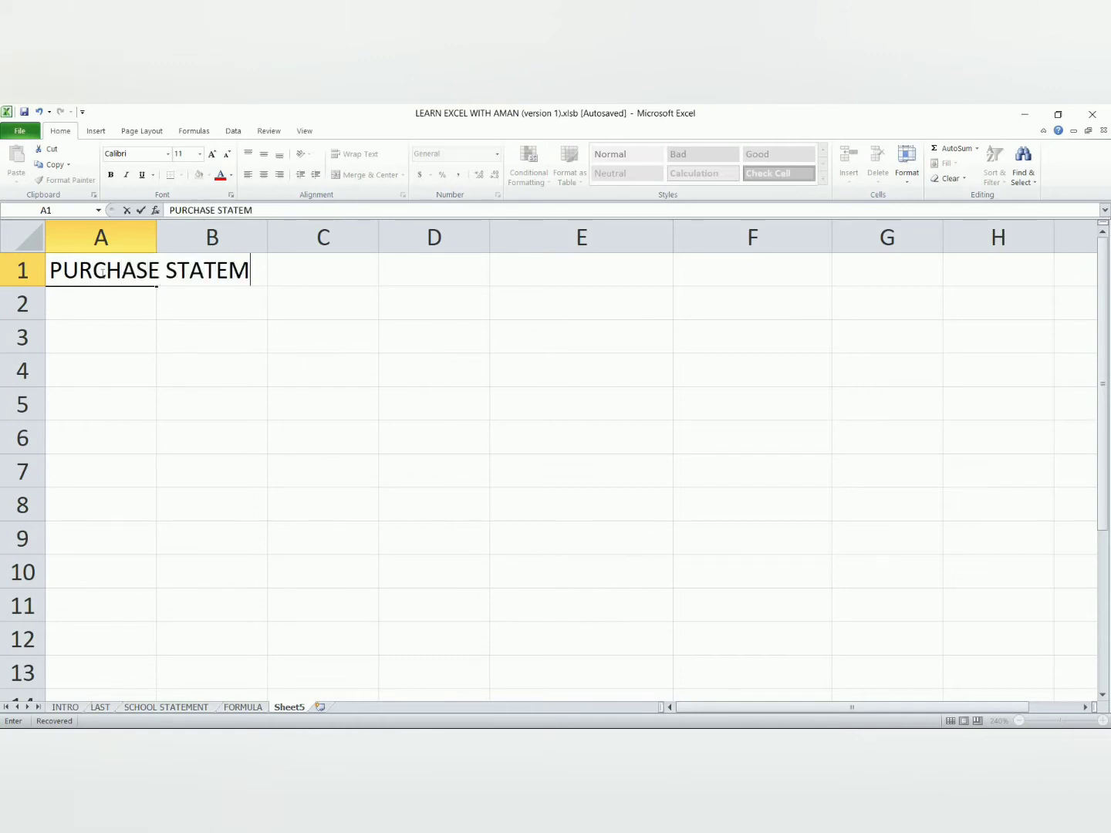
text(ENT)
key(Return)
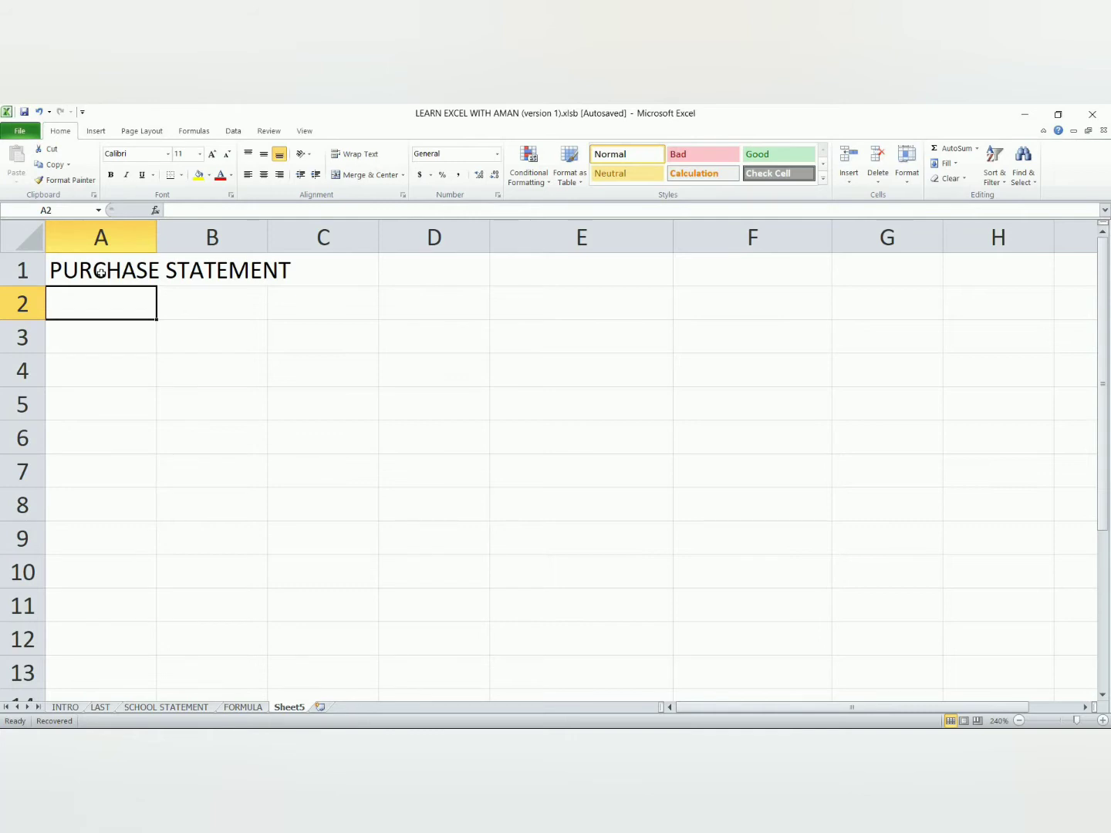
Step: Enter the column headings S. NO. in A2 and NAME OF ITEMS in B2
text(S)
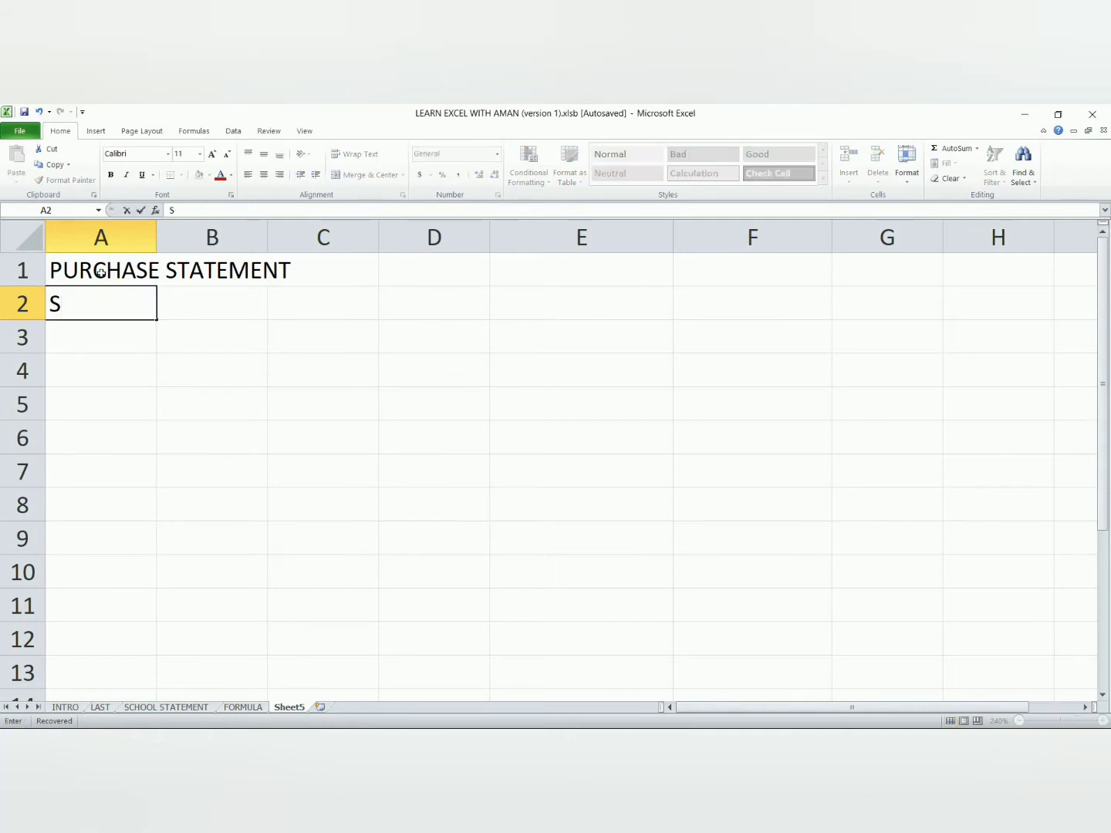
text(. NO.)
key(Tab)
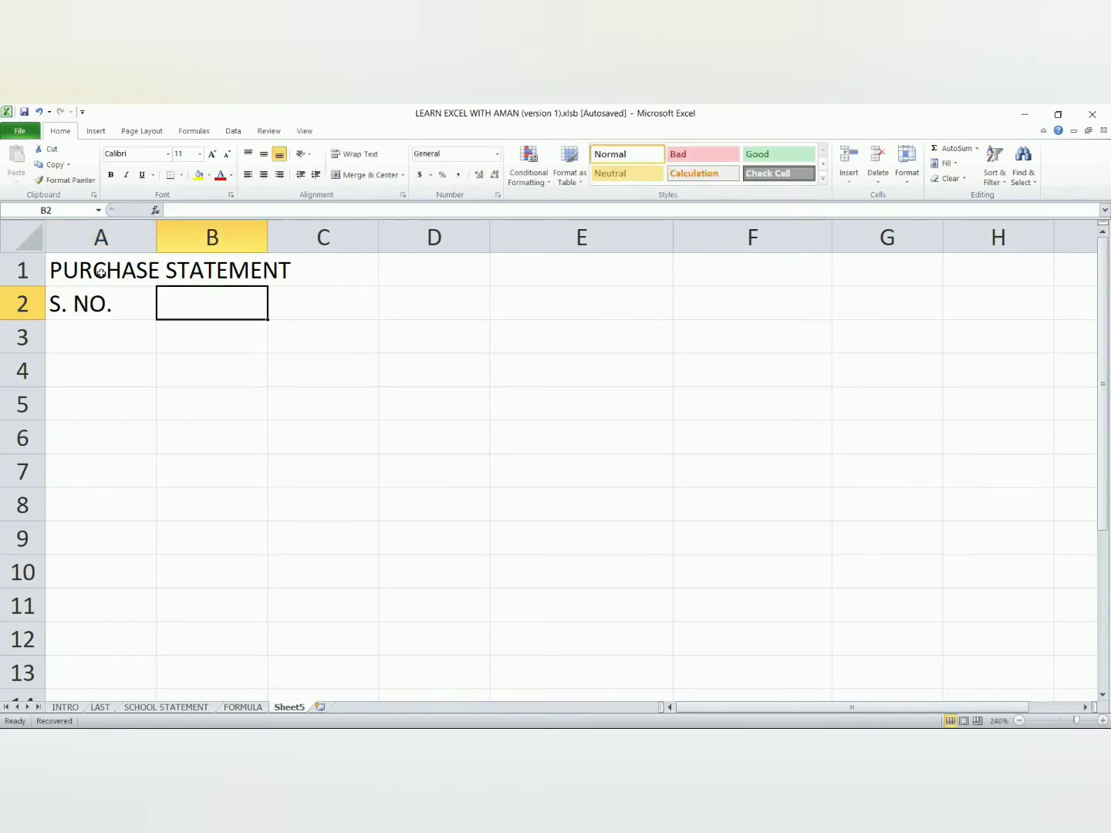
text(NAME )
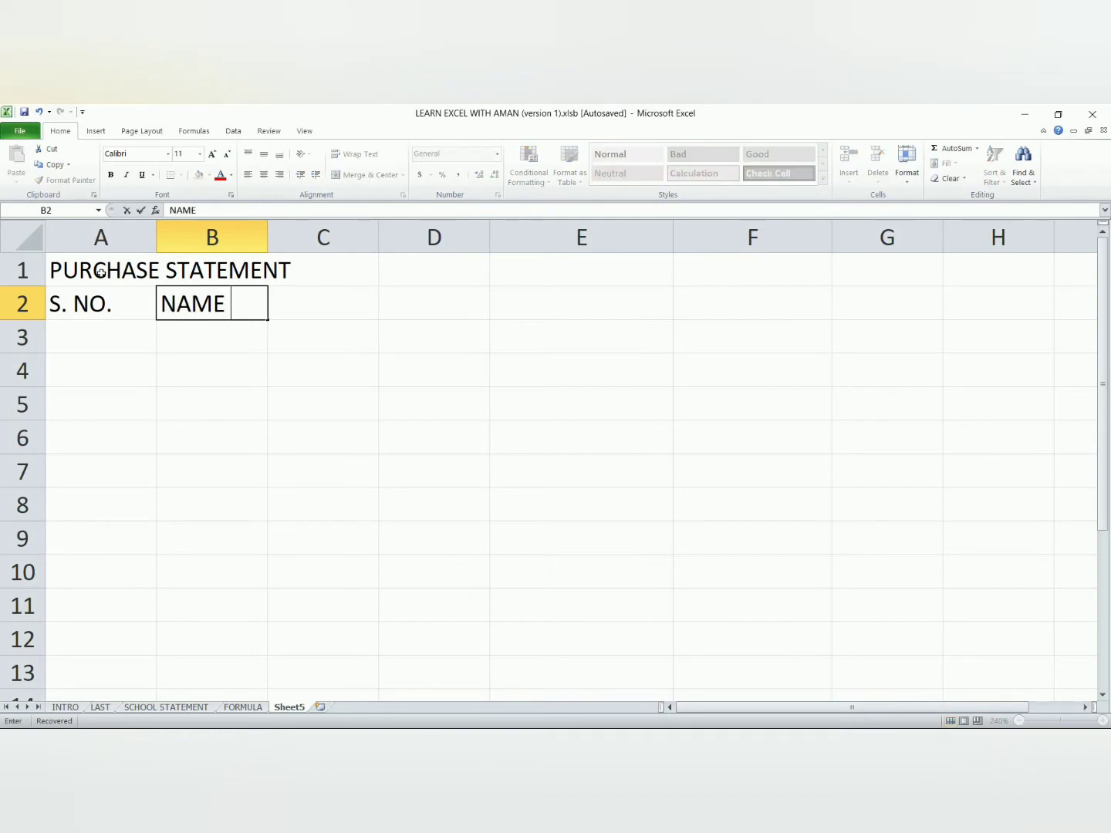
text(OF IME)
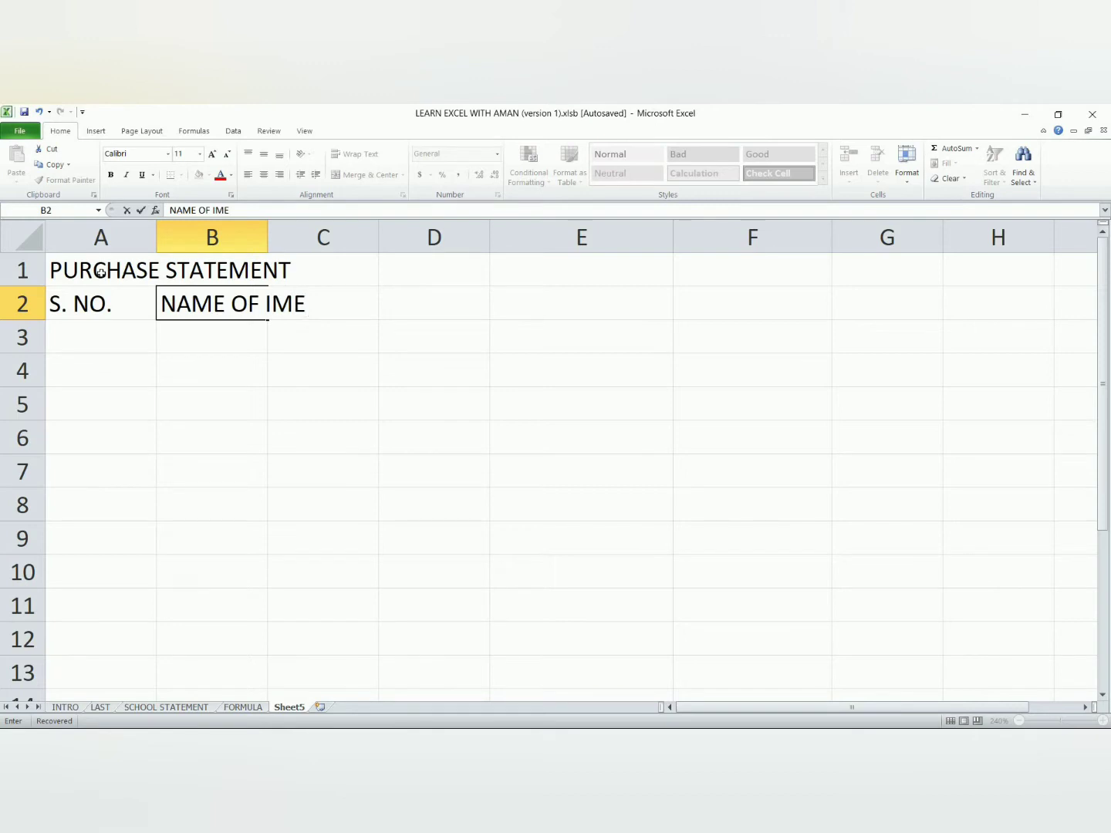
key(BackSpace)
key(BackSpace)
text(TEMS)
key(Tab)
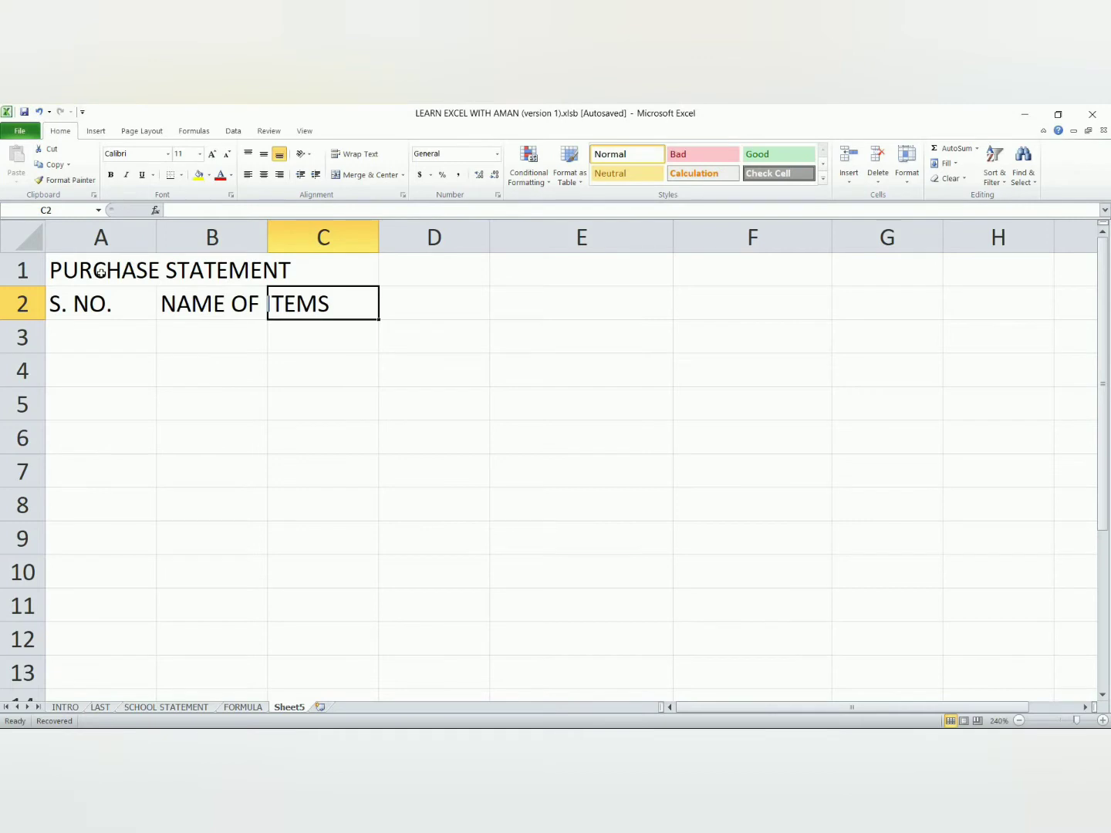
Step: Continue the row 2 headings with QTY in C2, RATE in D2 and TOTAL AMOUNT in E2
text(QTY)
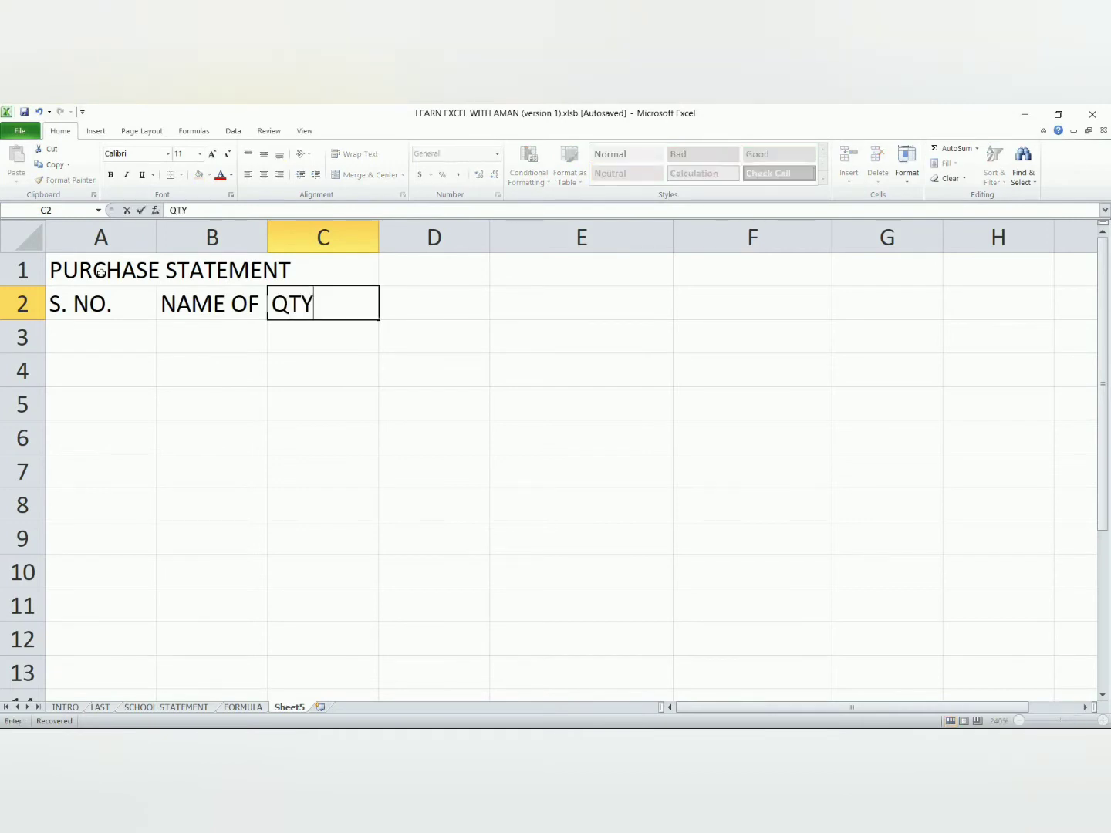
key(Tab)
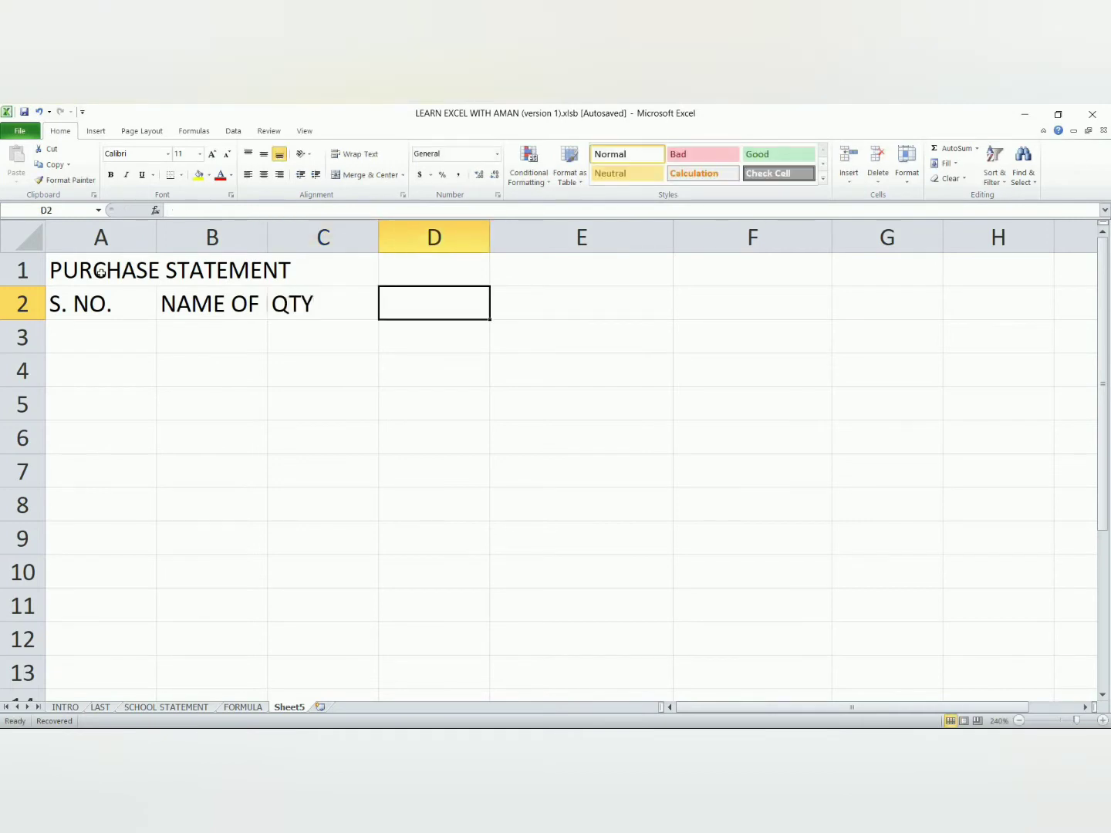
text(RATE)
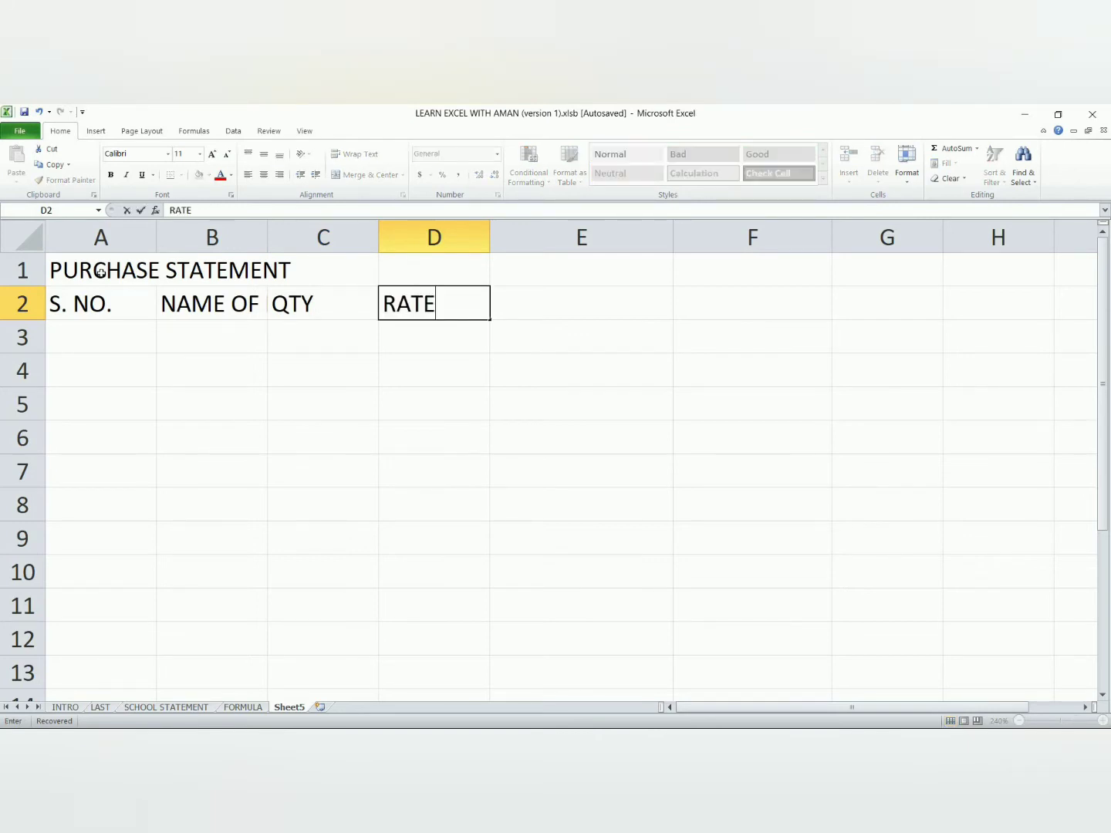
key(Tab)
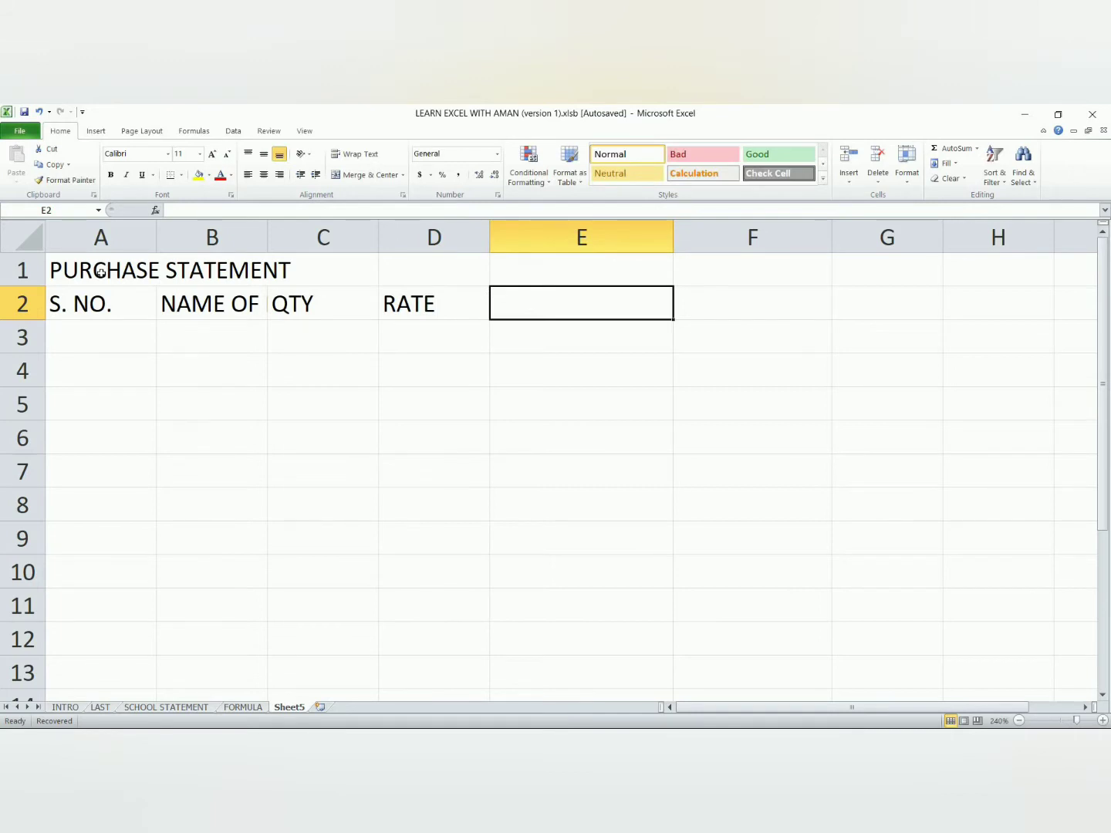
text(TO)
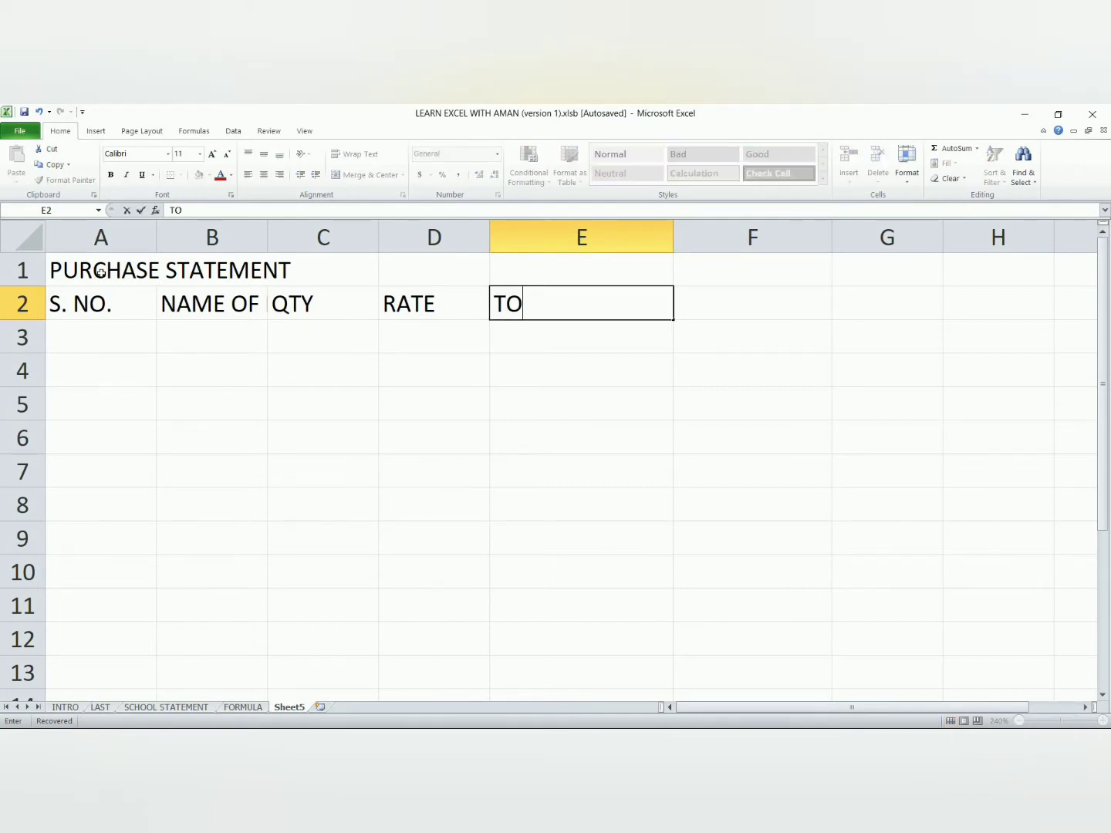
text(A)
key(BackSpace)
text(TAL AMOUNT)
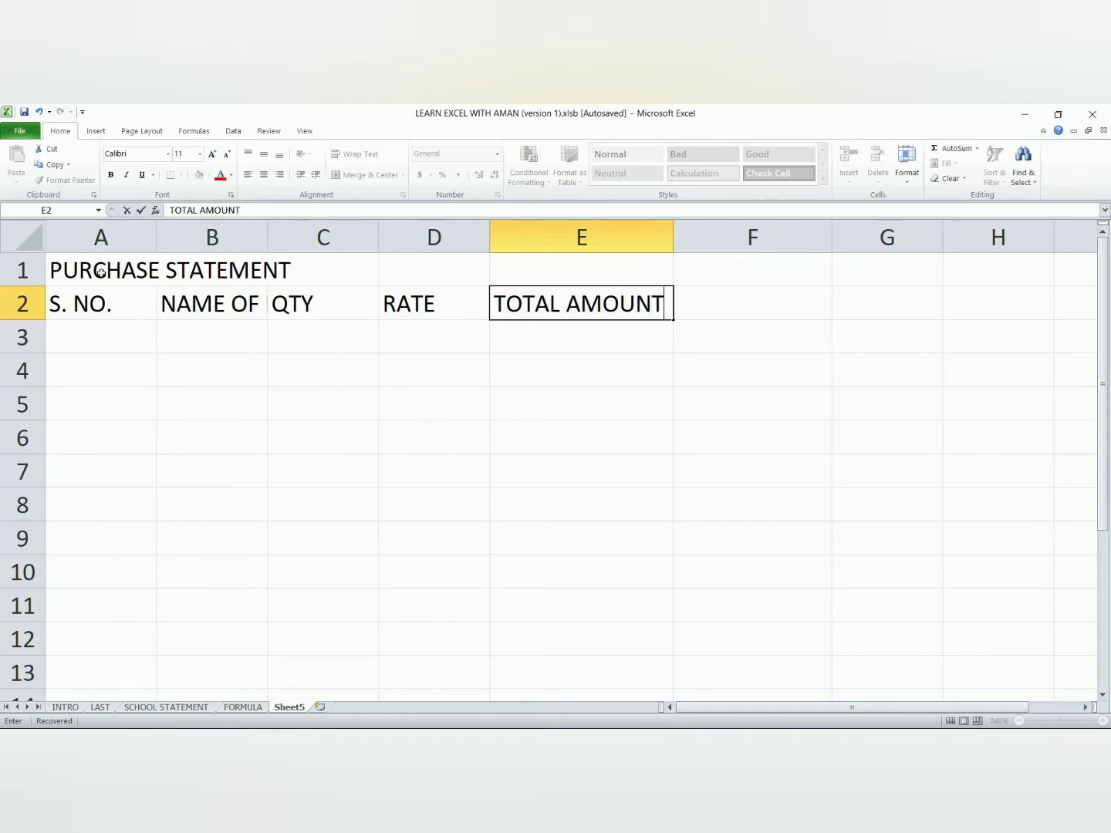
key(Tab)
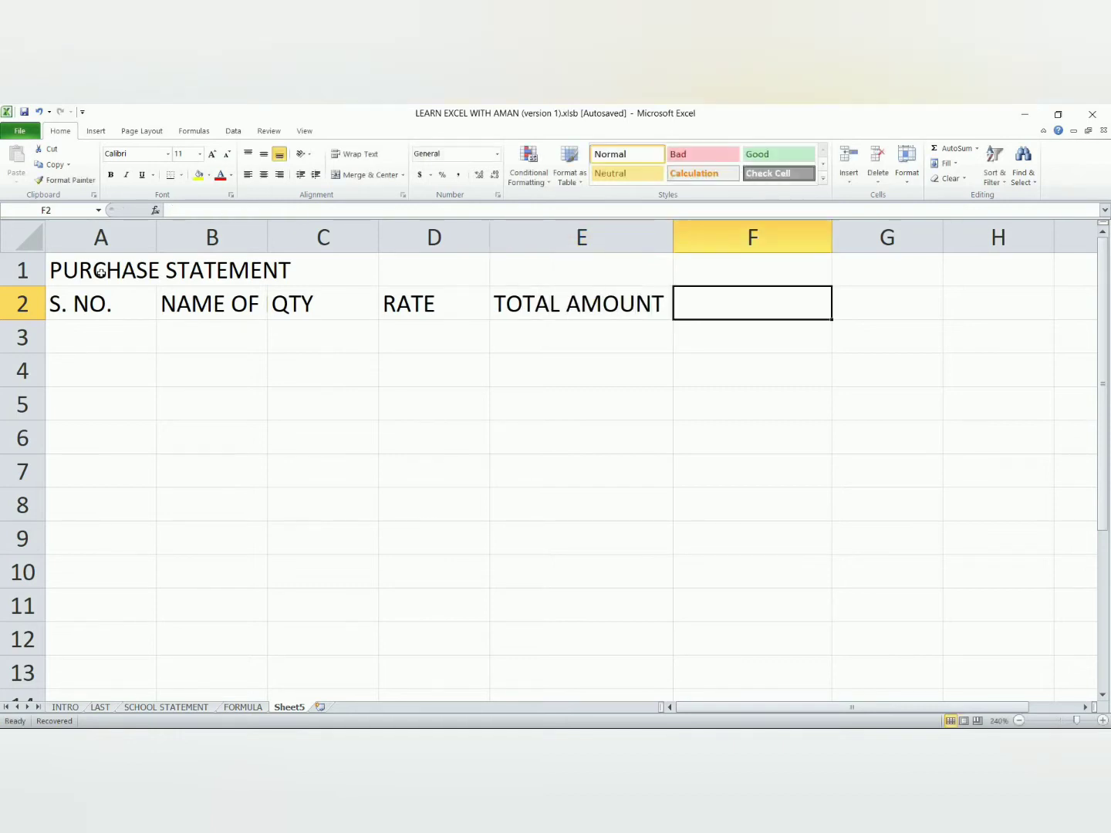
Step: Complete the heading row with DISCOUNT 5% in F2 and PAYMENT in G2
text(D)
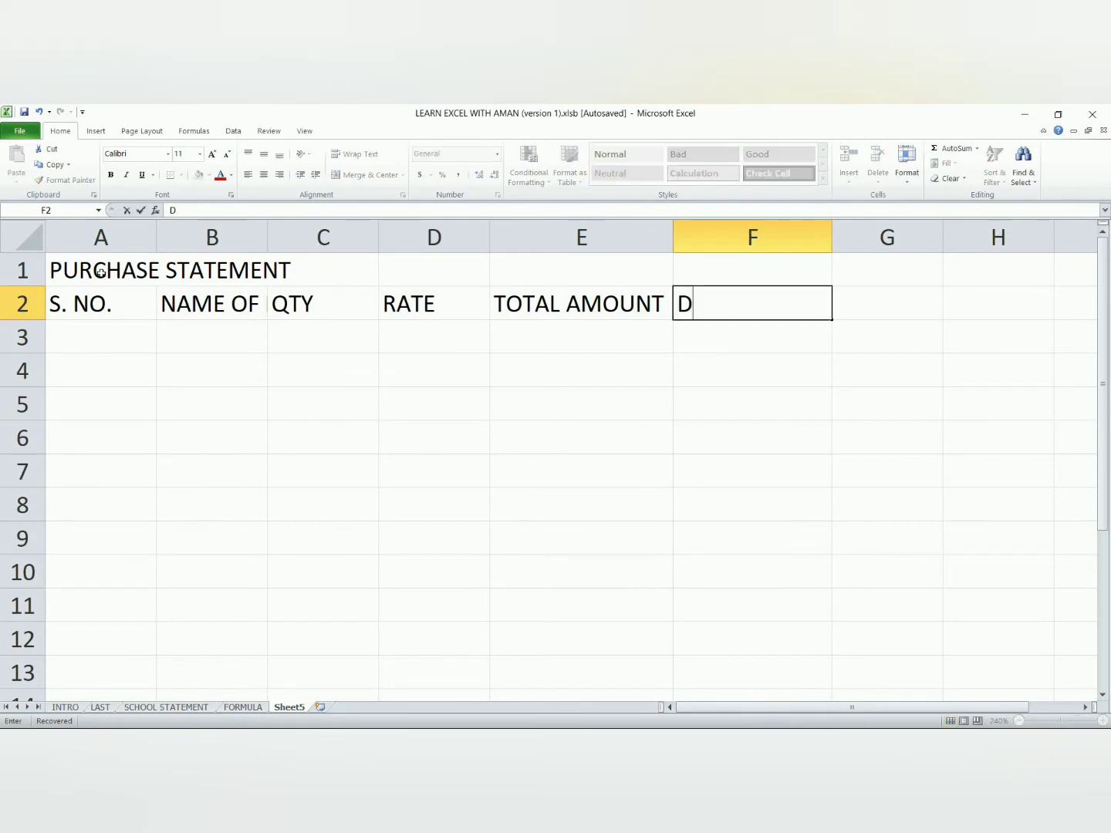
text(ISCOUNT)
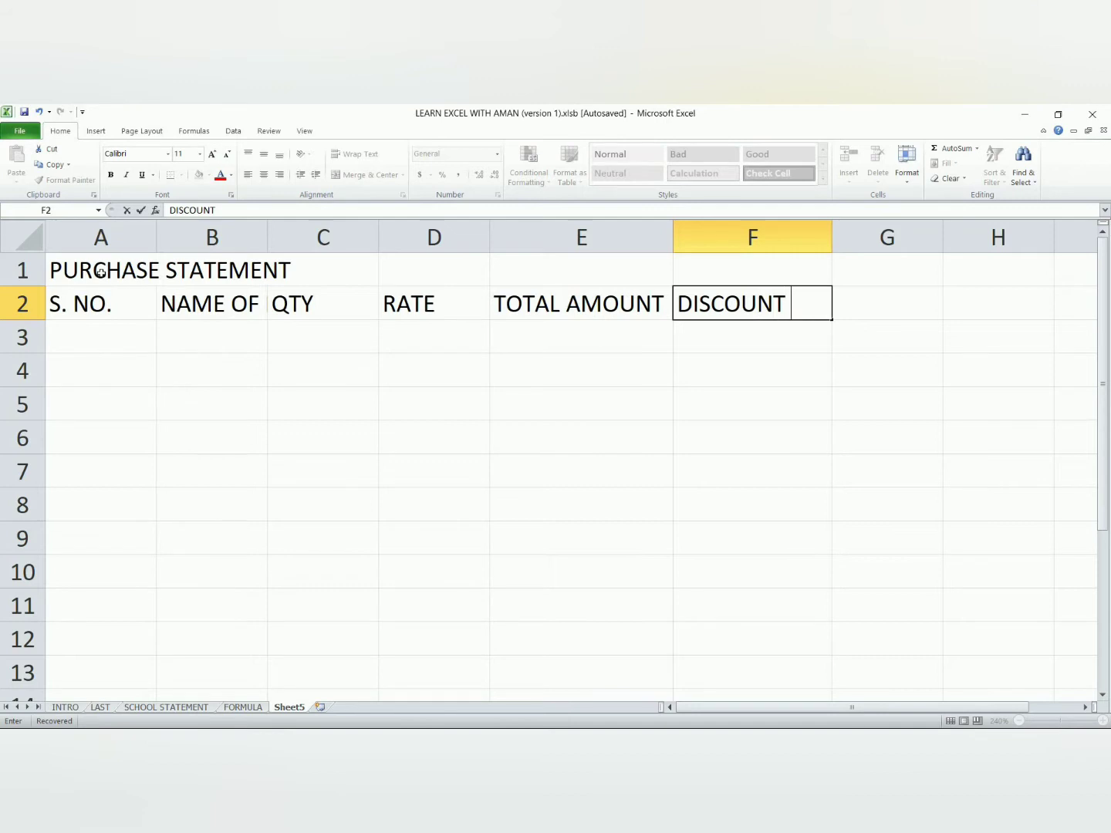
text( 5%)
key(Tab)
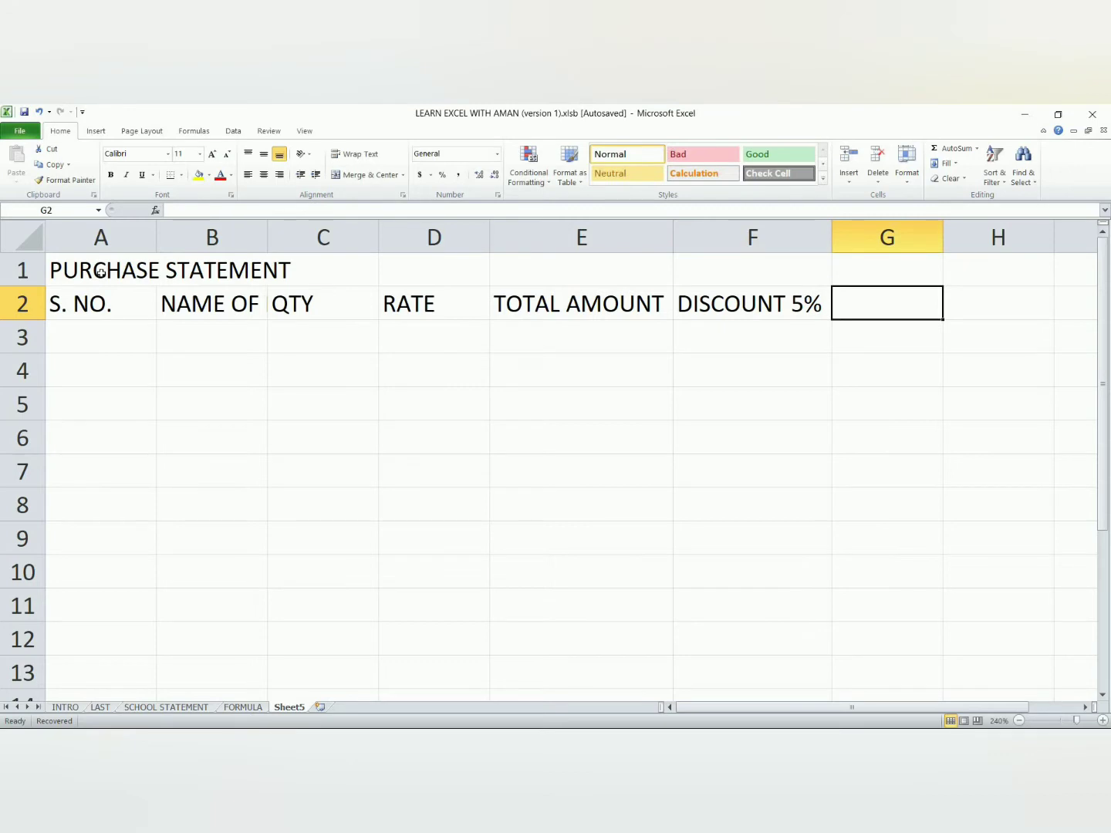
text(PA)
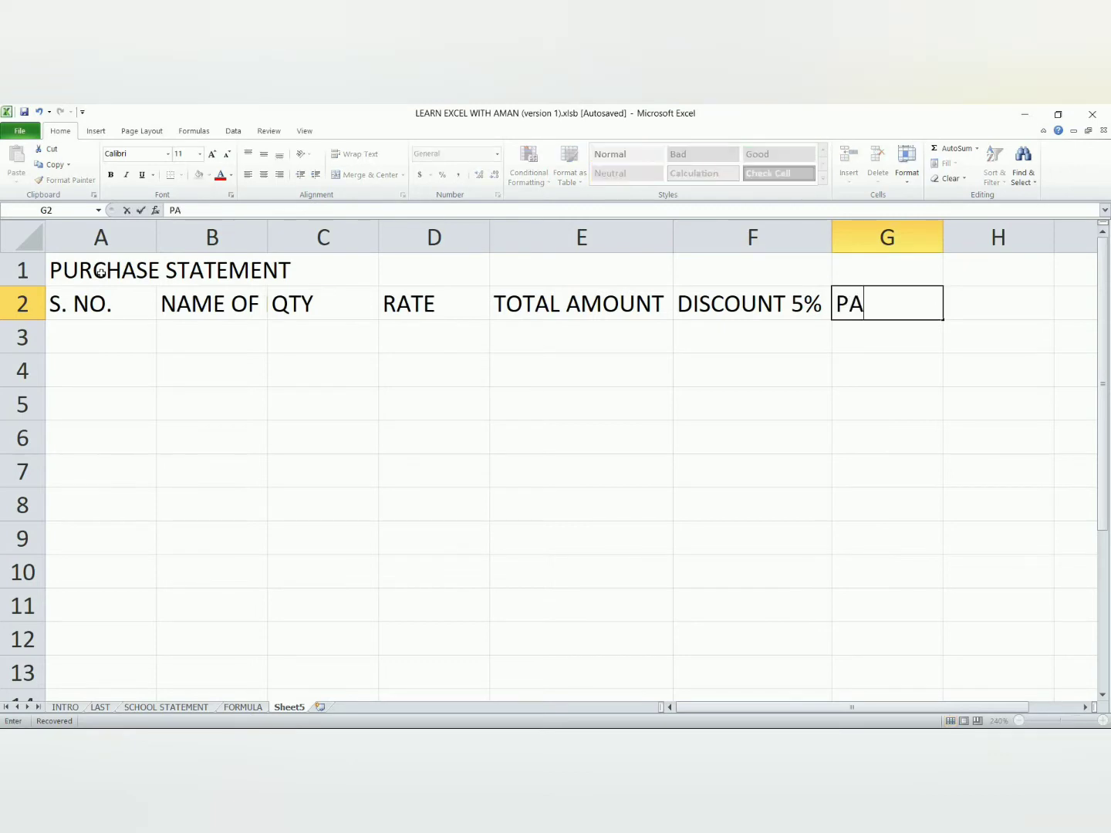
text(YMENT)
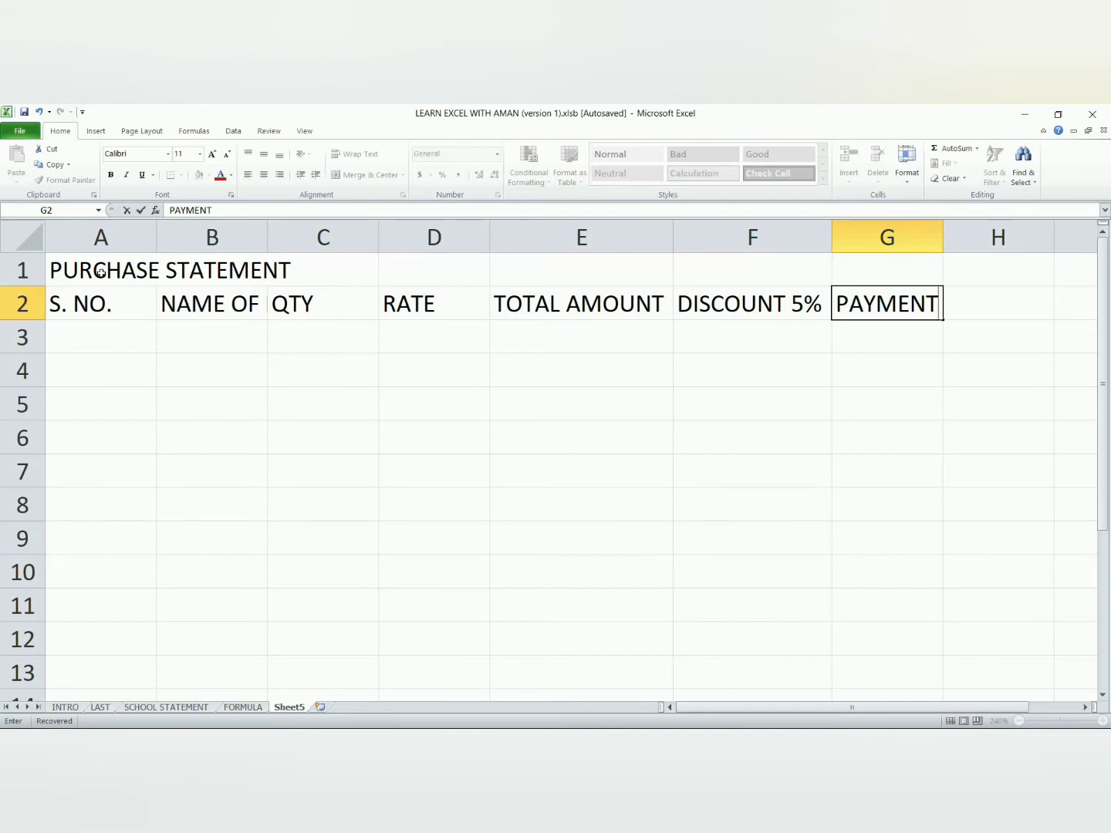
key(Return)
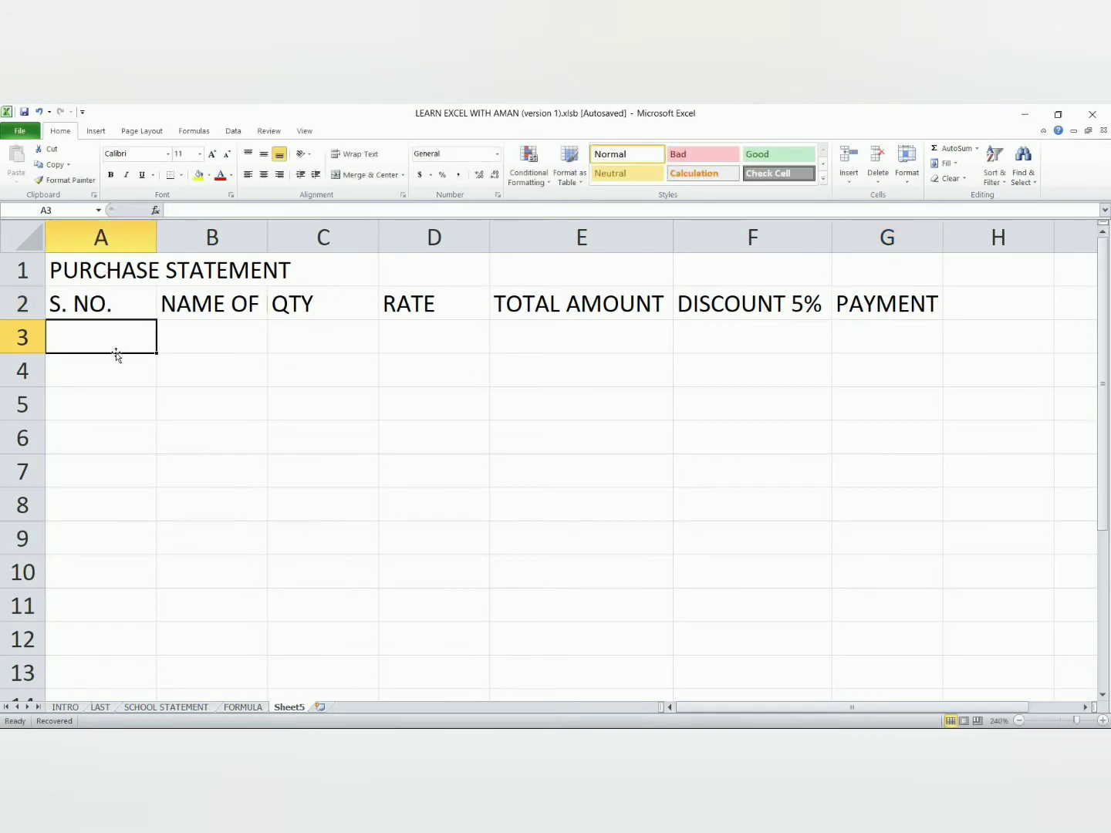
Step: Fill the S. NO. column with the serial numbers 1 to 5 in cells A3 to A7
text(1)
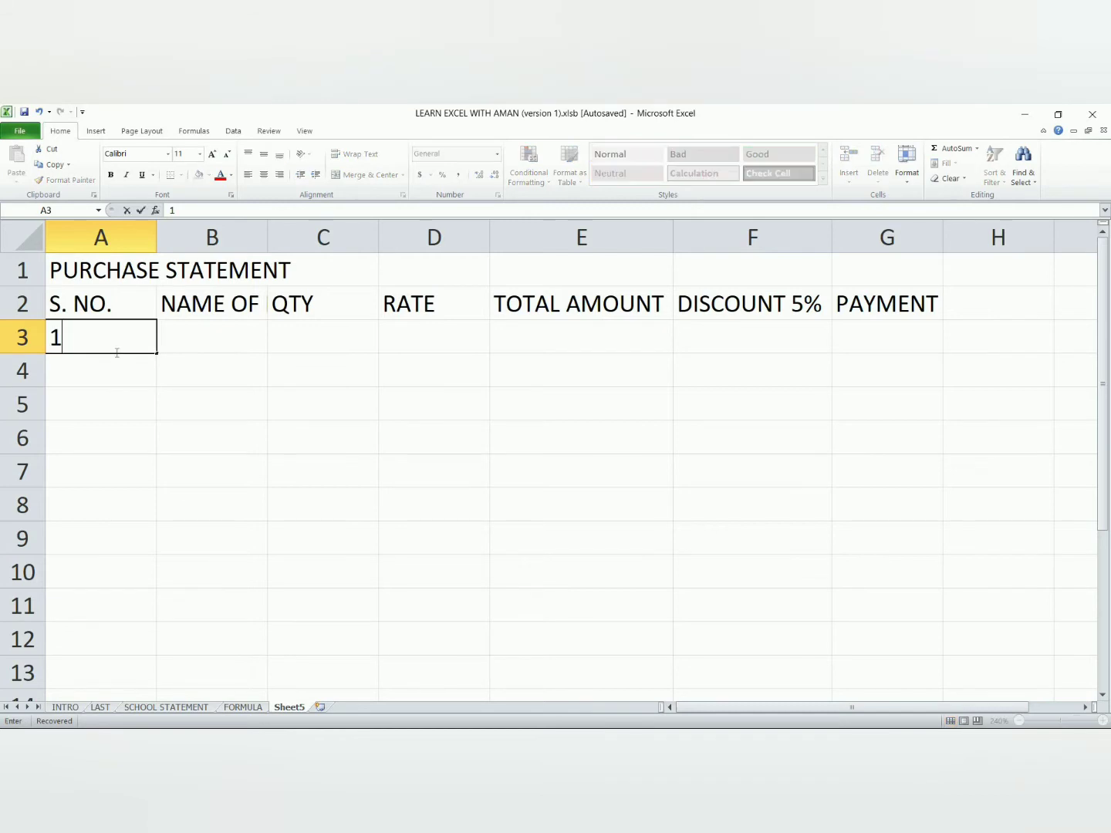
key(Return)
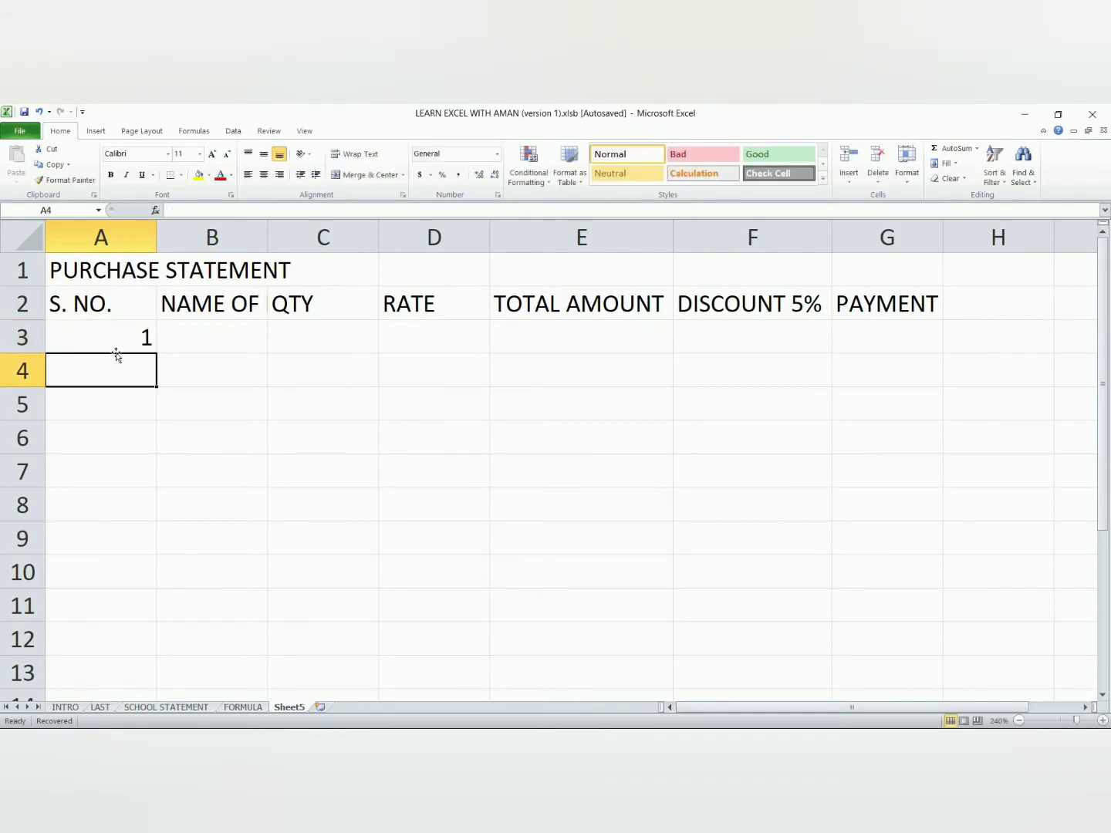
text(2)
key(Return)
text(3)
key(Return)
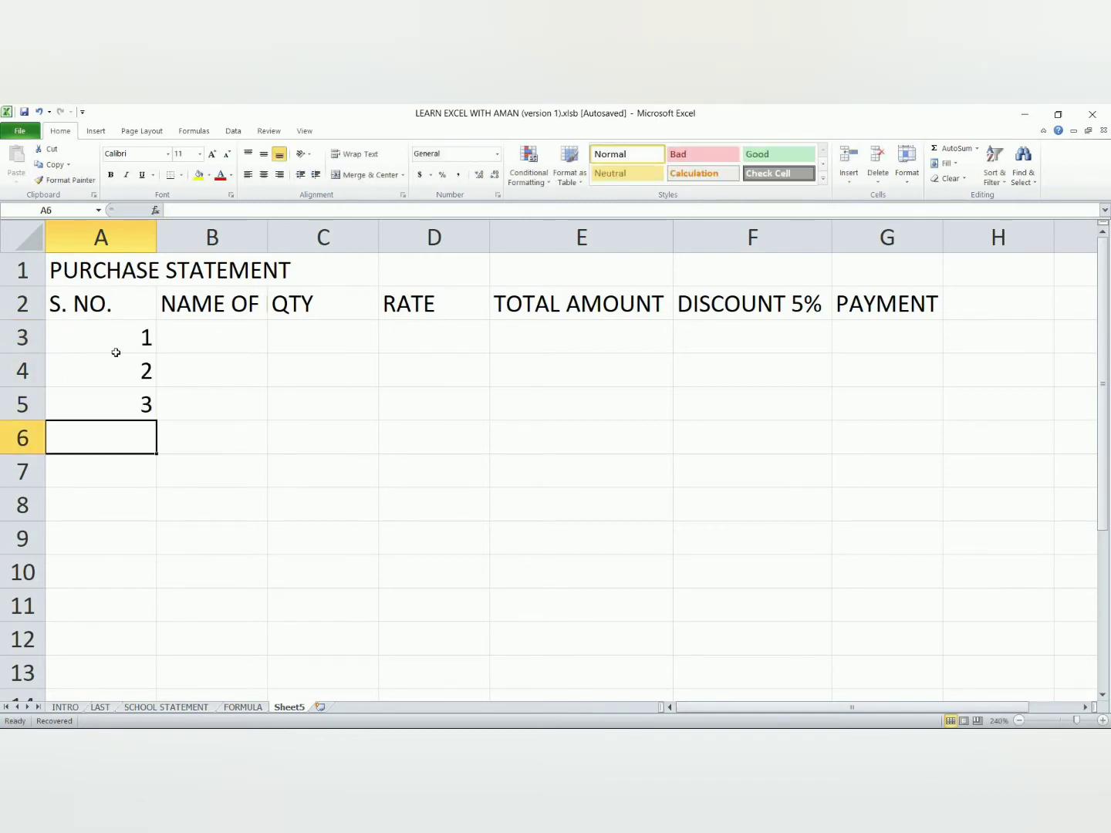
text(4)
key(Return)
text(4)
key(BackSpace)
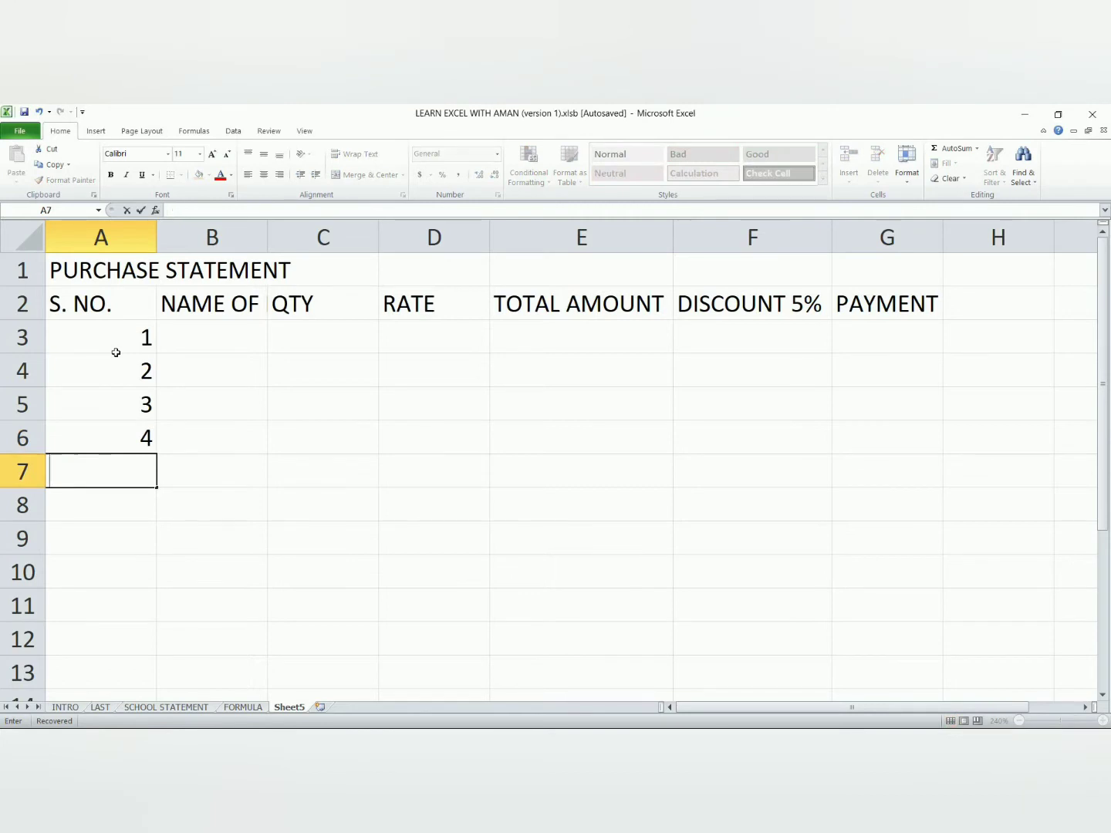
text(5)
key(Return)
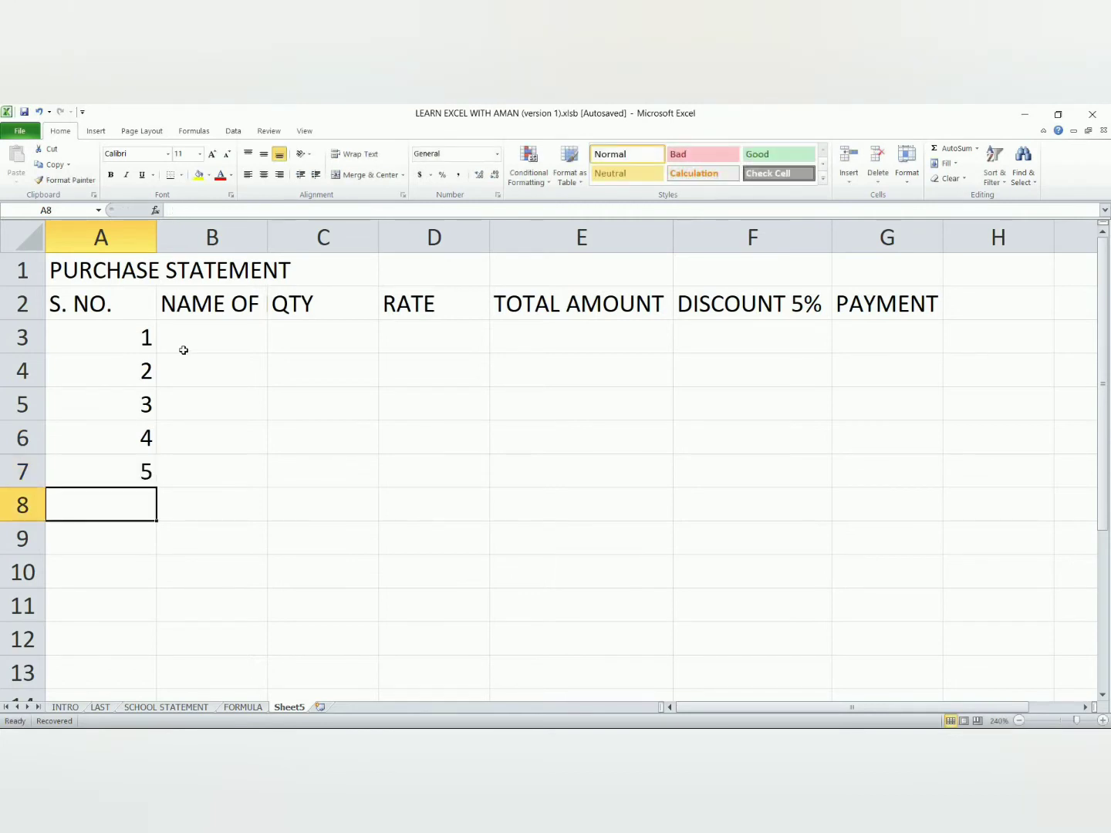
Step: Enter the item names SHIRTS, JEANS and SHOES in cells B3 to B5
click(224, 333)
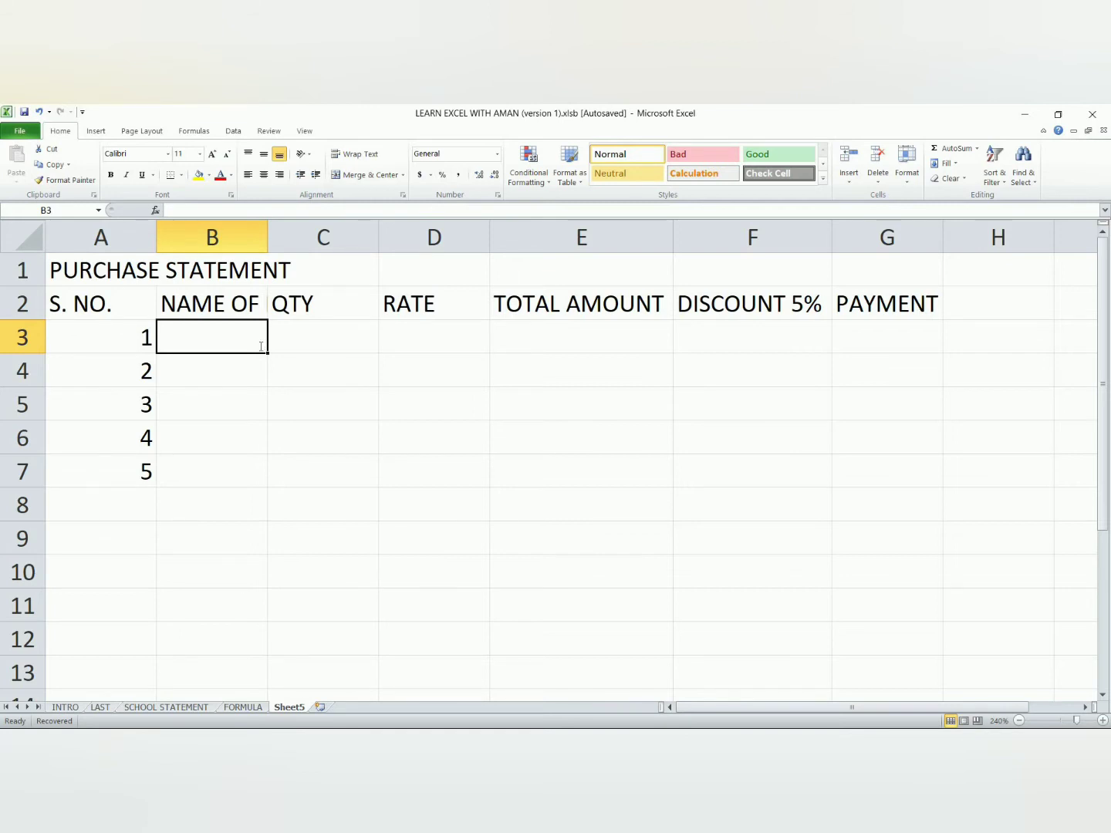
text(SHIRT)
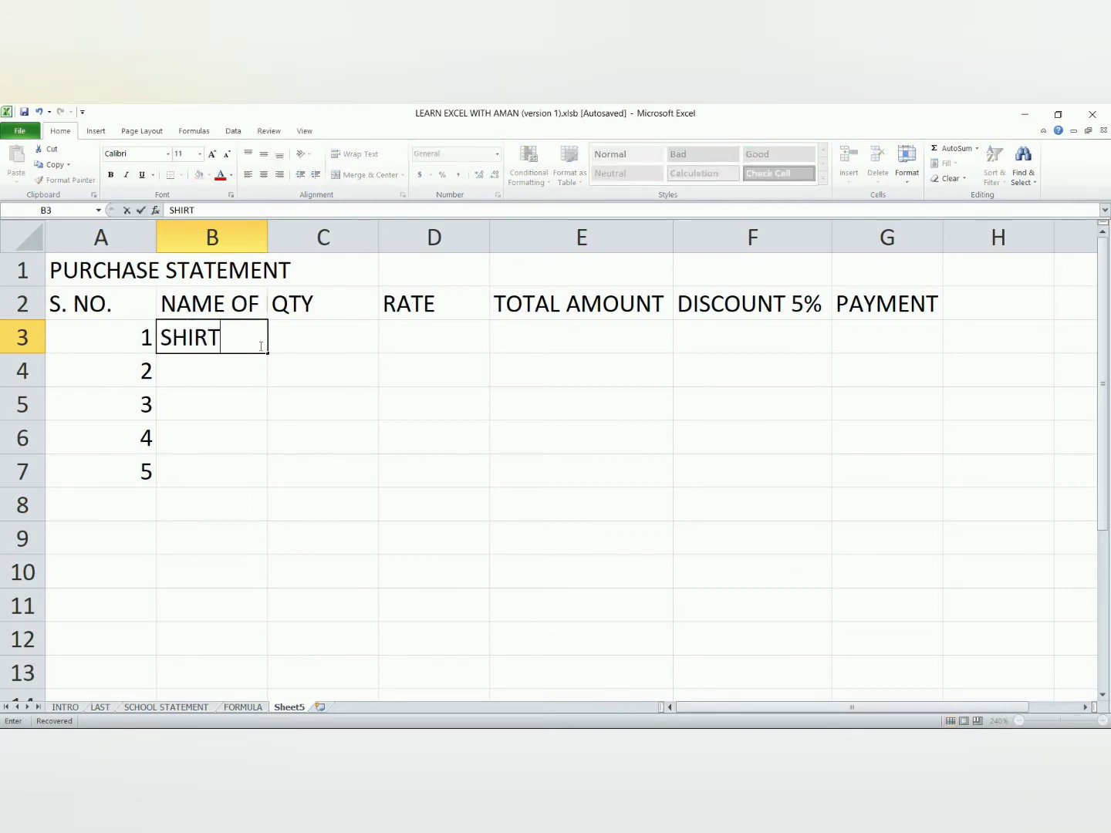
text(S)
key(Return)
text(JEANS)
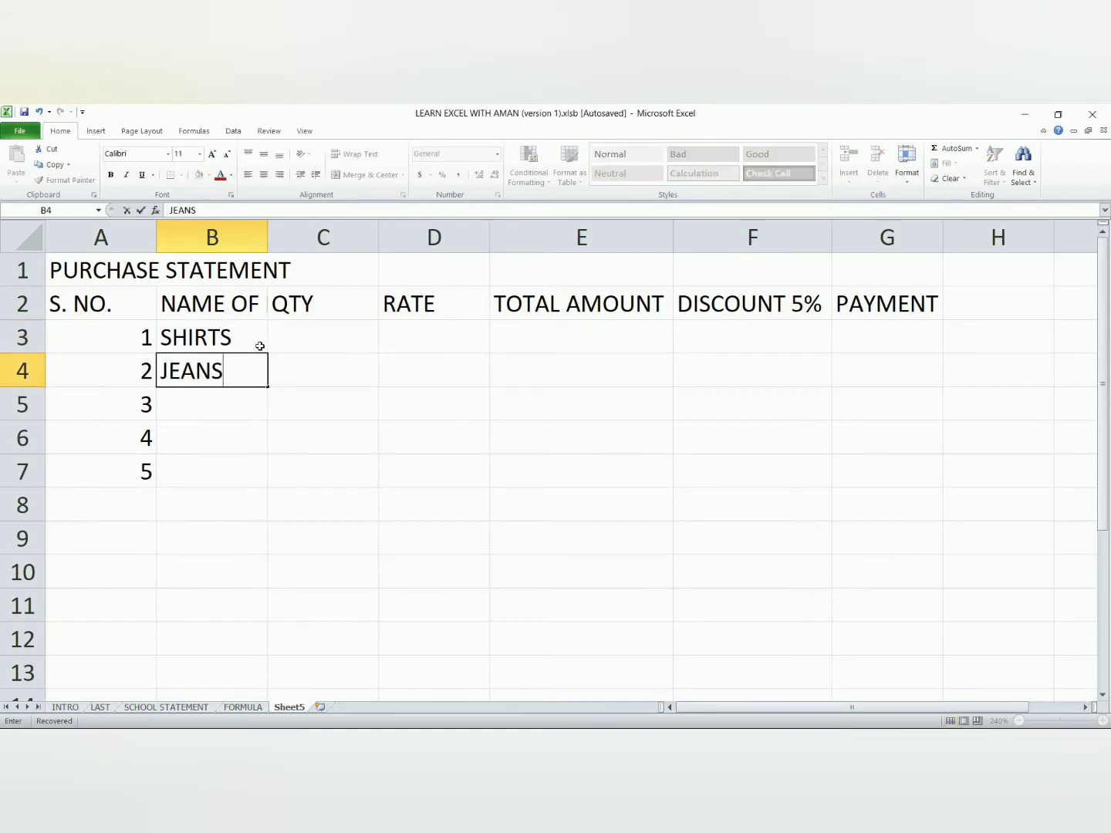
key(Return)
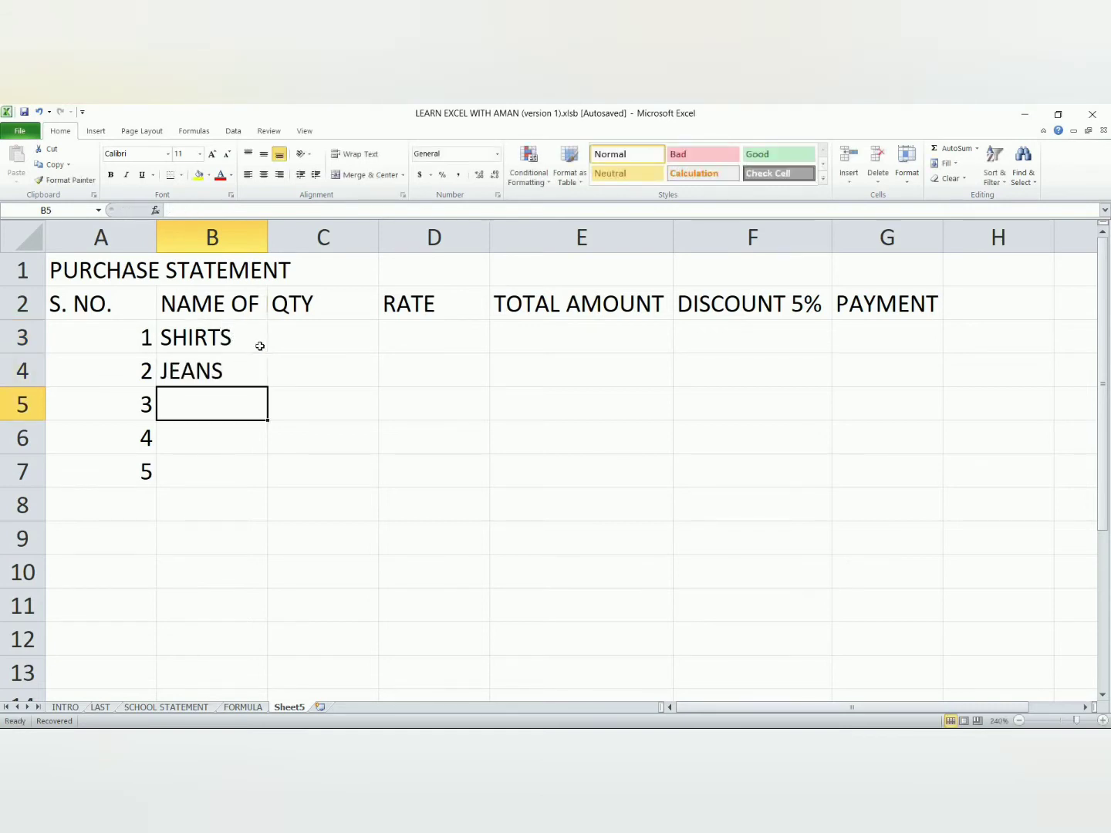
text(SHOES)
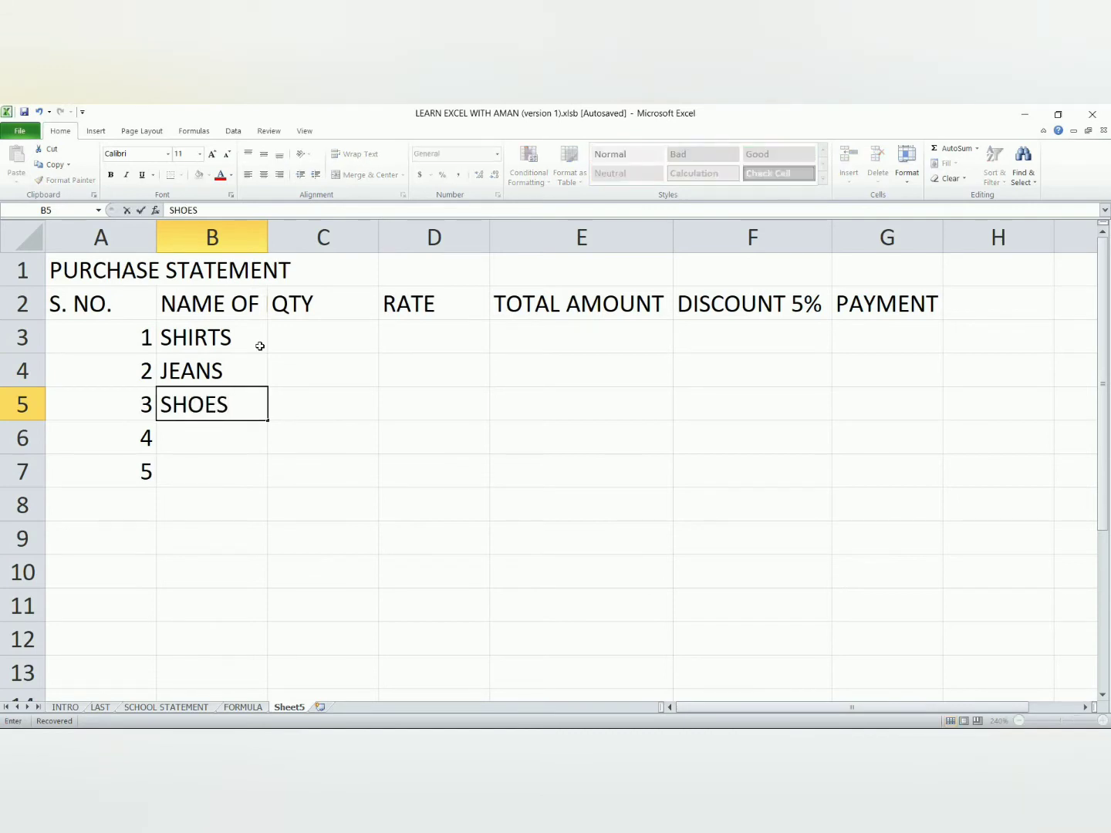
key(Return)
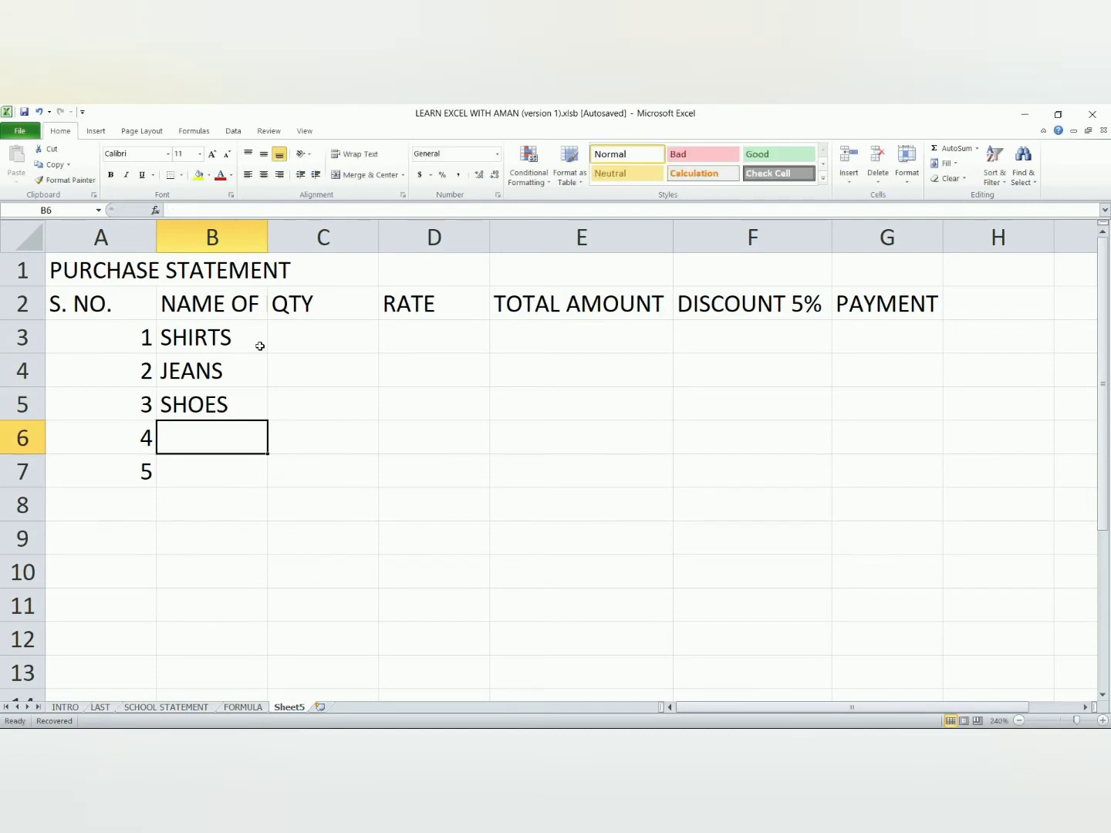
Step: Complete the item names with BELT in B6 and WATCH in B7
text(BE)
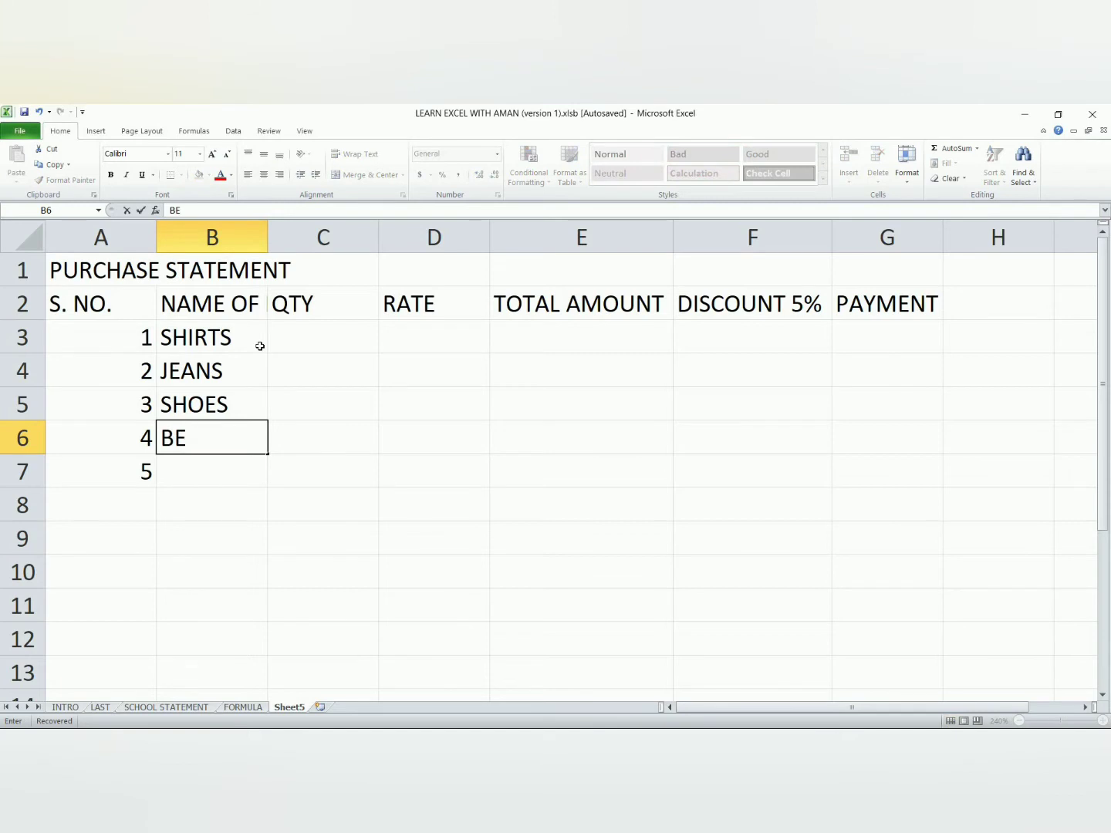
text(LT)
key(Return)
text(WAT)
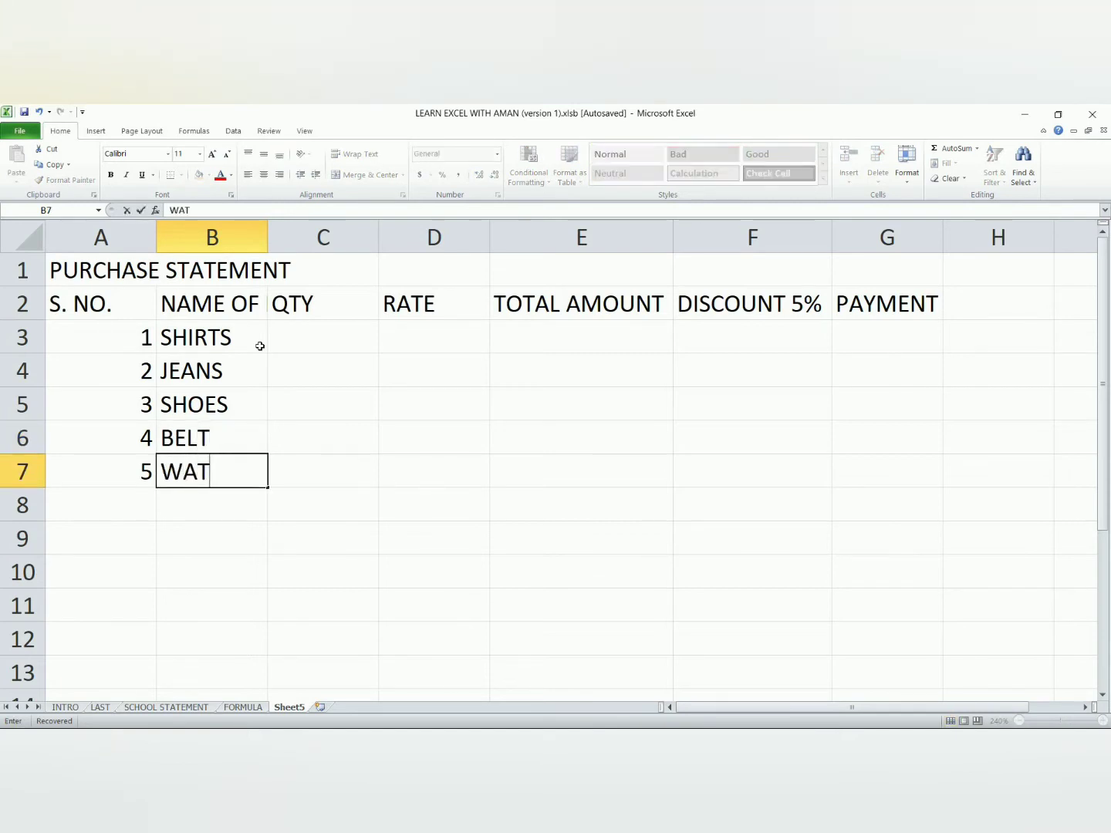
text(CH)
key(Tab)
Step: Enter the QTY values 3 for SHIRTS, 2 for JEANS and 2 for SHOES in cells C3 to C5
key(Up)
key(Up)
key(Up)
key(Up)
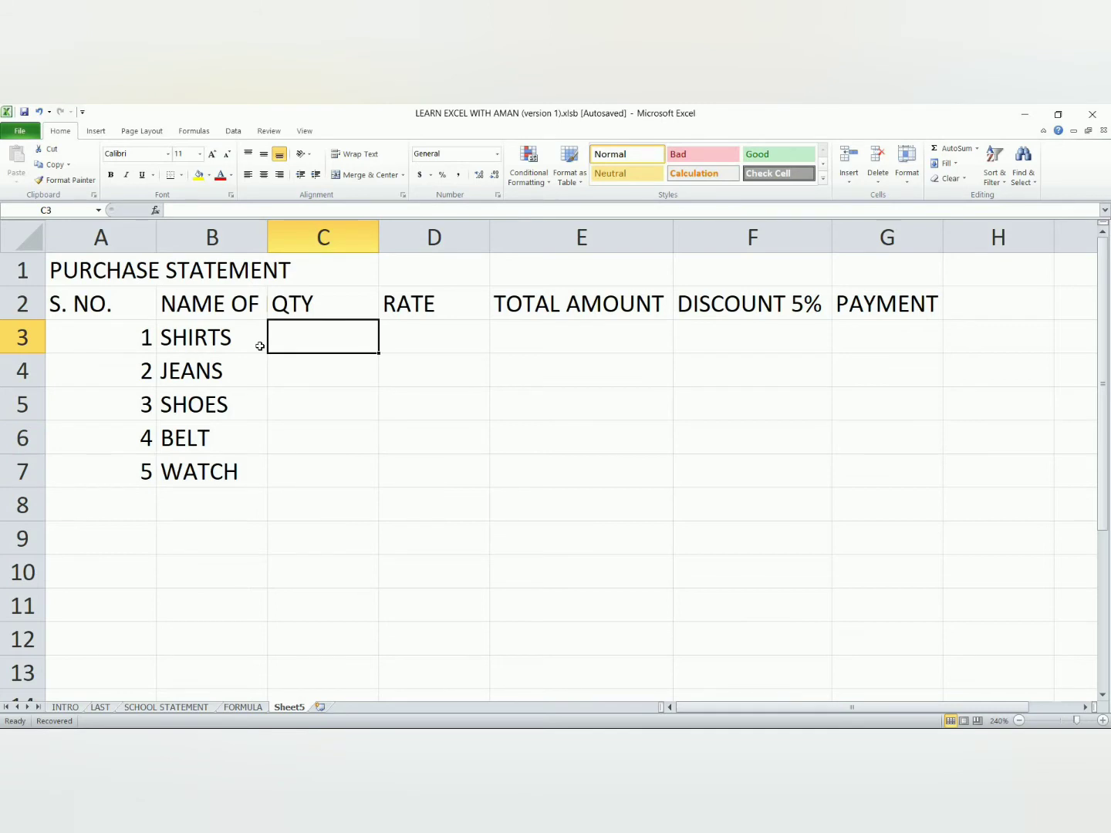
text(3)
key(Return)
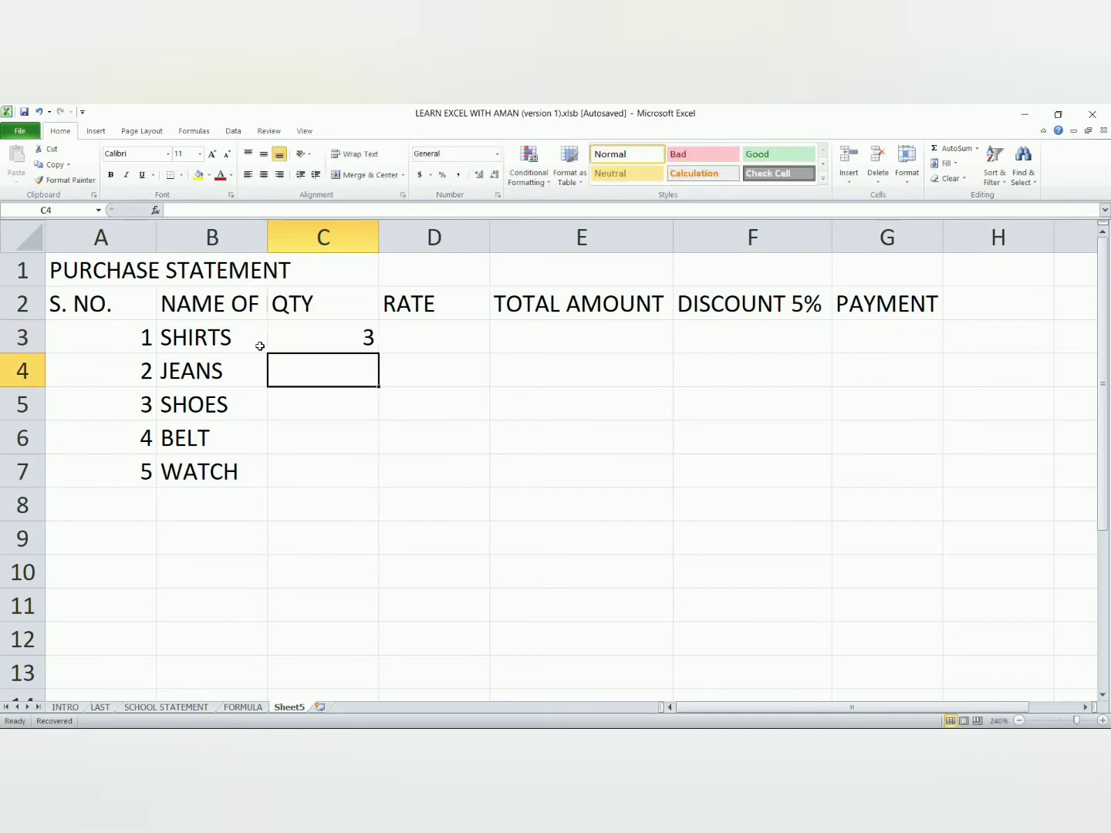
text(2)
key(Return)
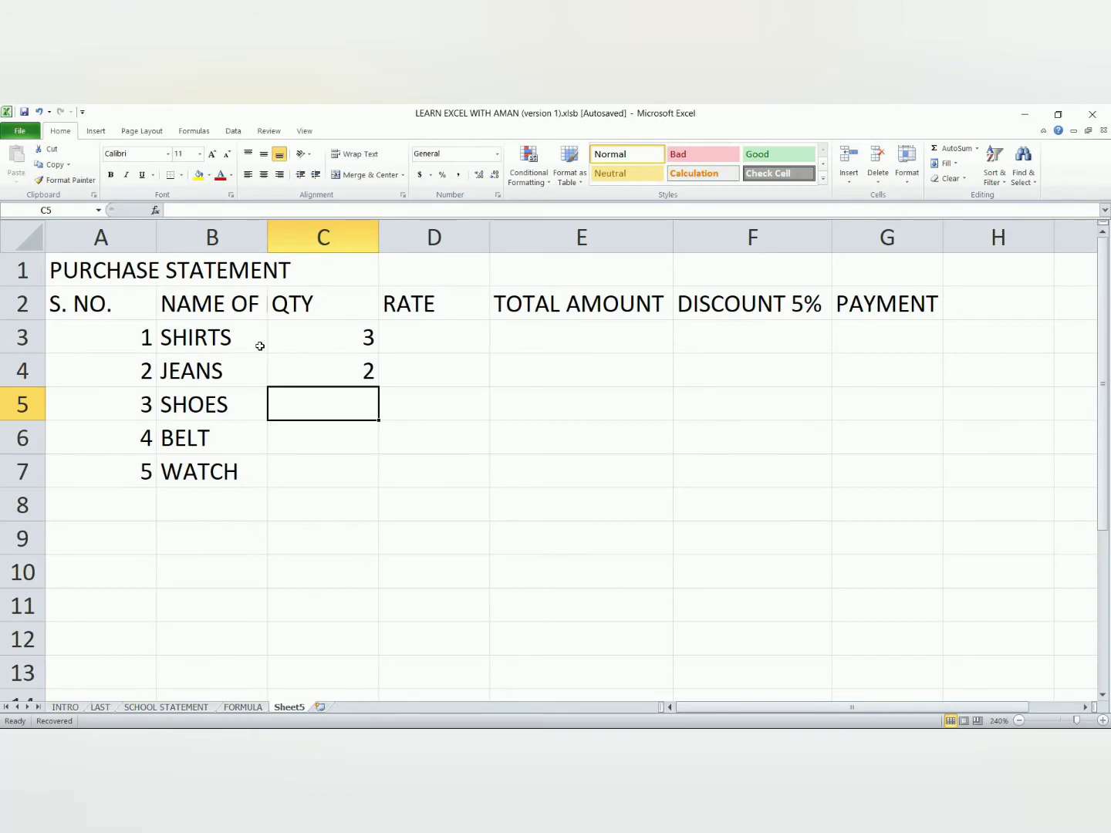
text(2)
key(Return)
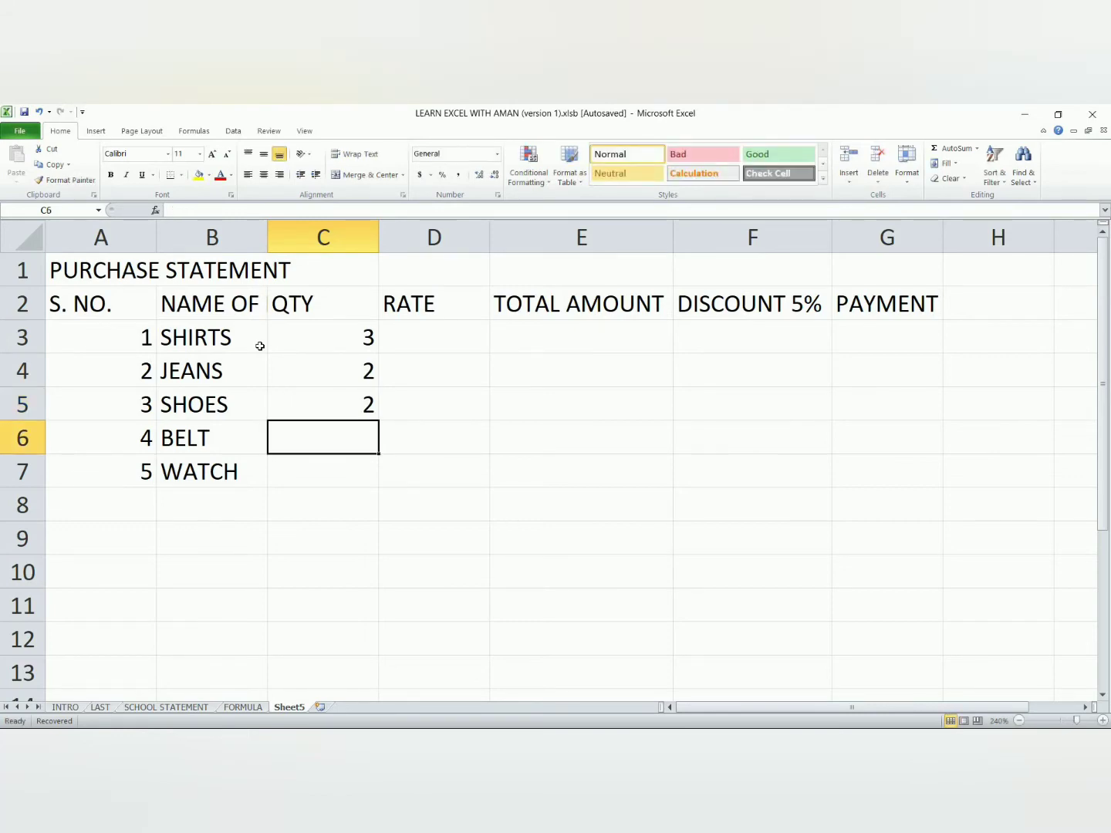
Step: Finish the QTY column with 3 for BELT in C6 and 1 for WATCH in C7
text(1)
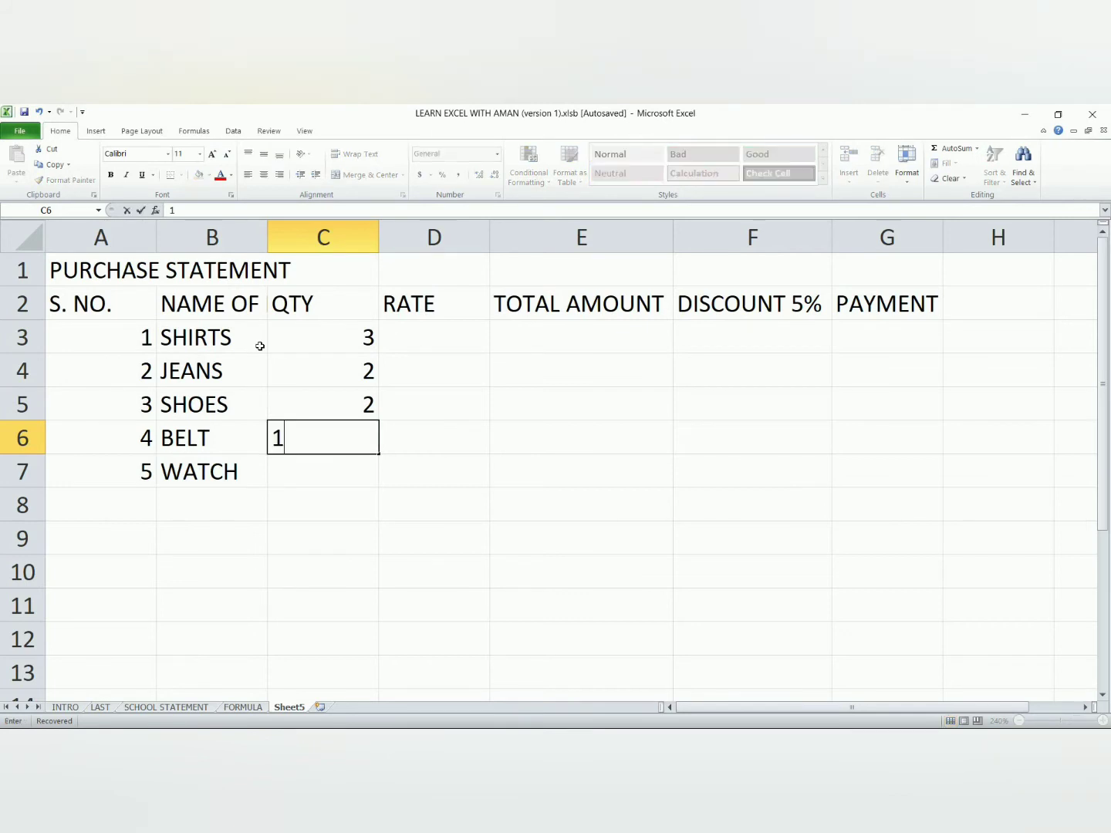
key(BackSpace)
text(3)
key(Return)
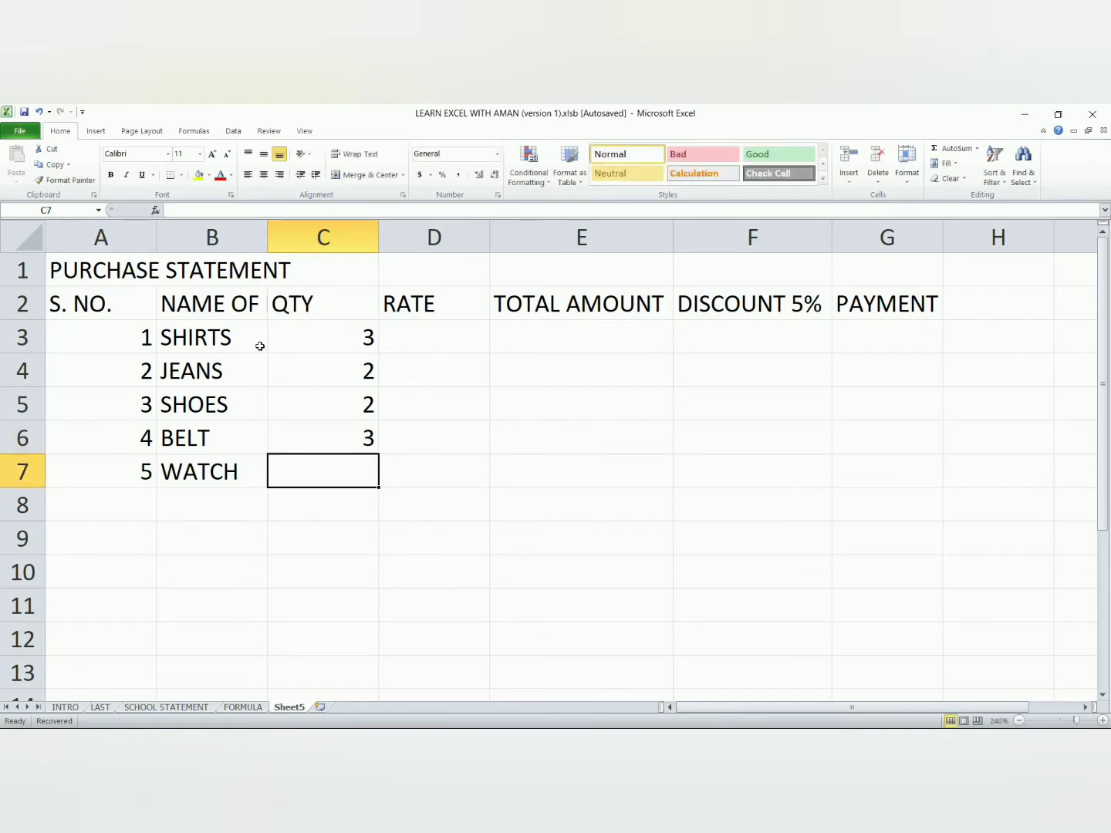
text(1)
key(Return)
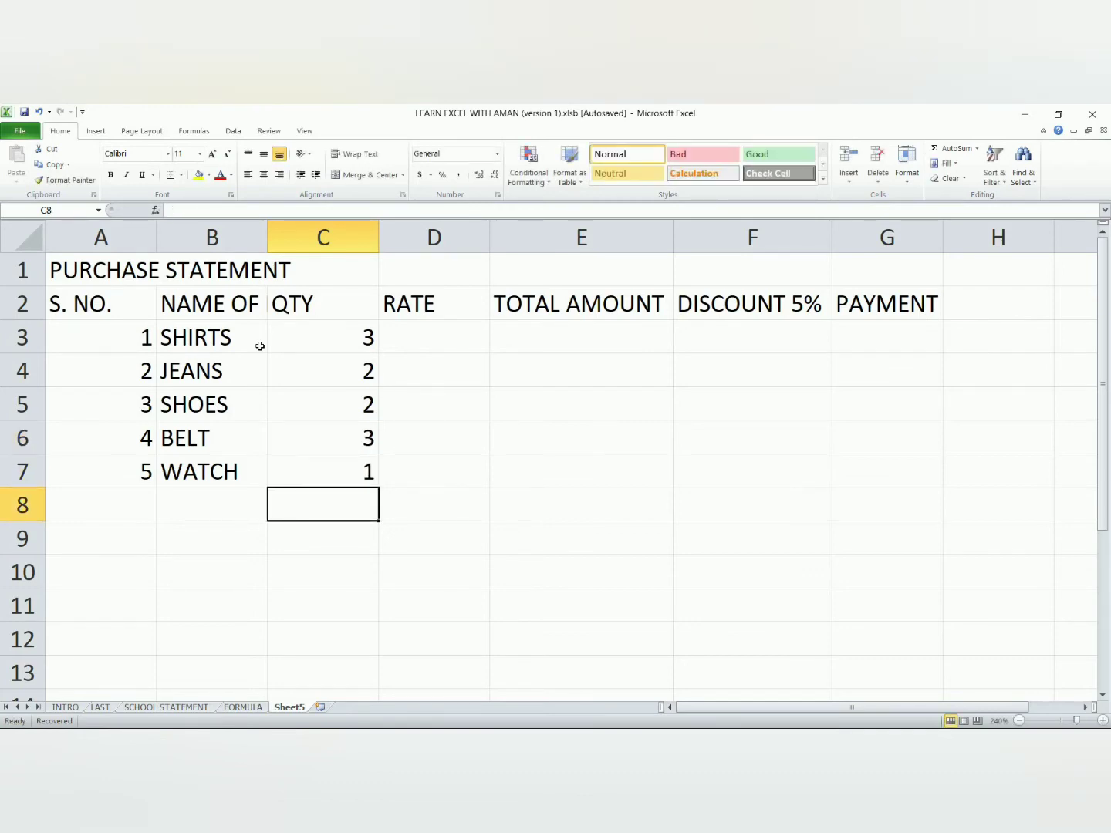
Step: Enter the rates 700 for SHIRTS, 1500 for JEANS and 1200 for SHOES in cells D3 to D5
key(Right)
key(Up)
key(Up)
key(Up)
key(Up)
key(Up)
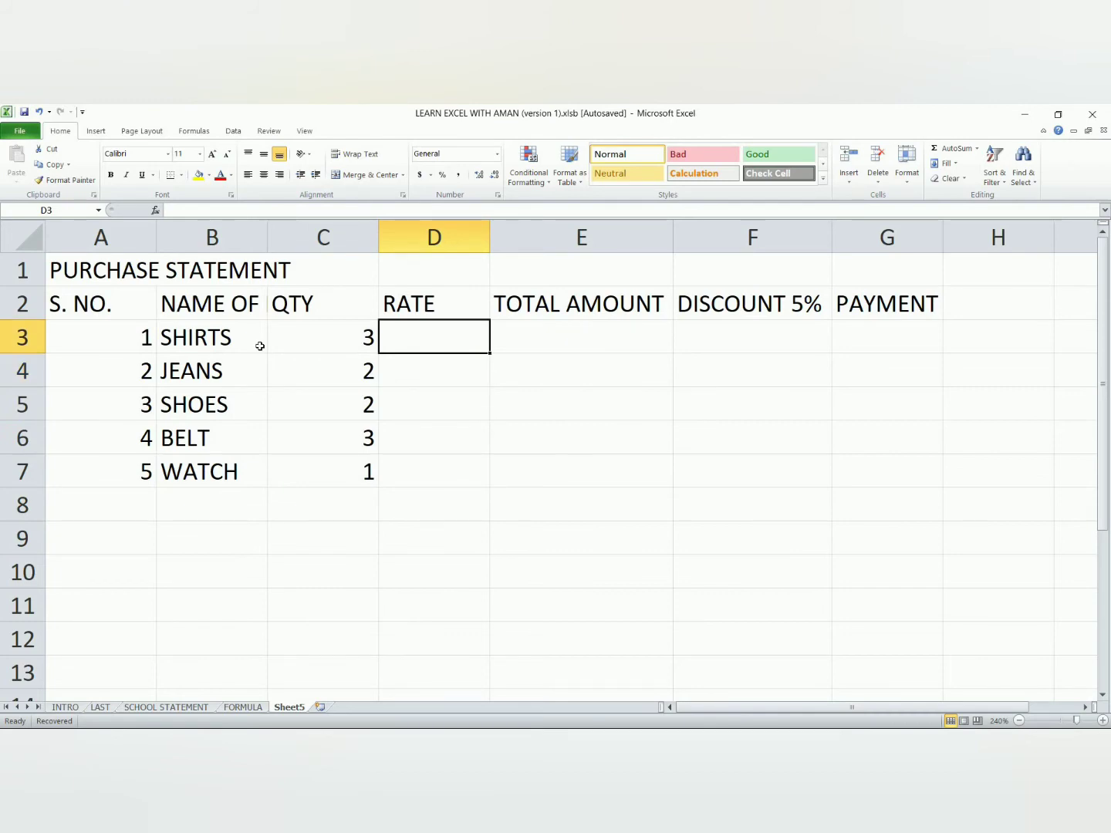
text(700)
key(Return)
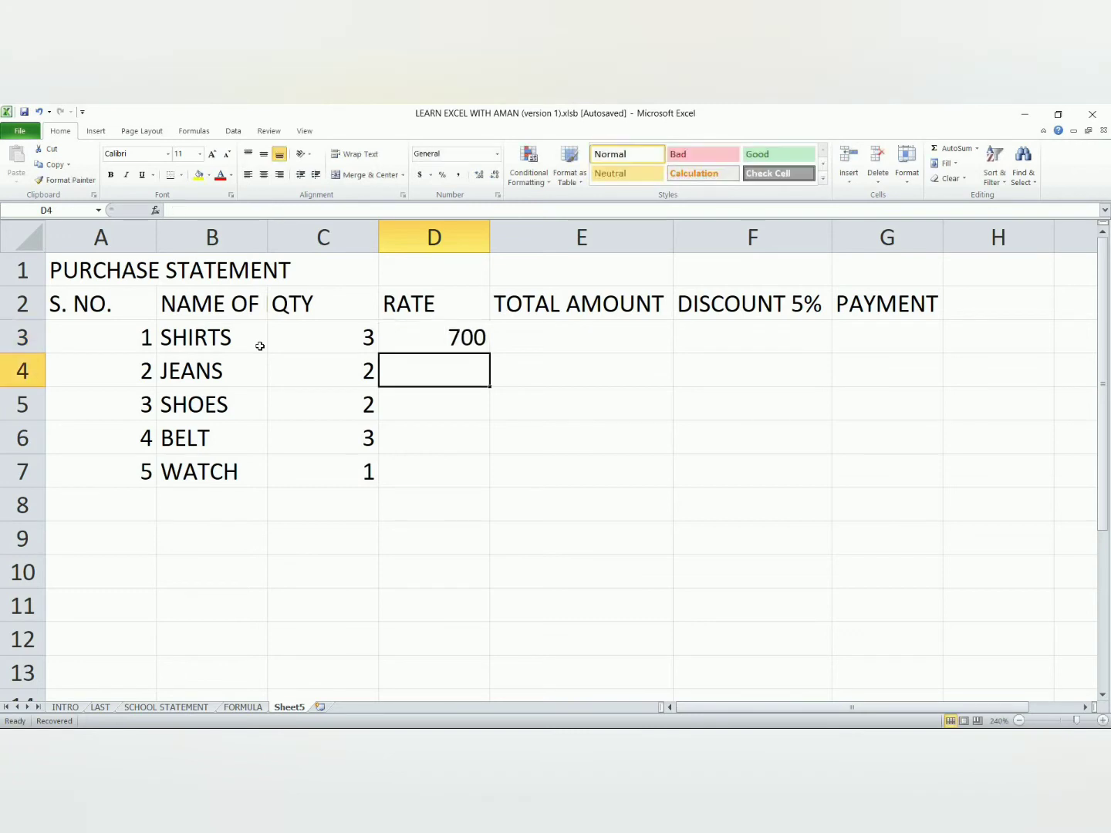
text(500)
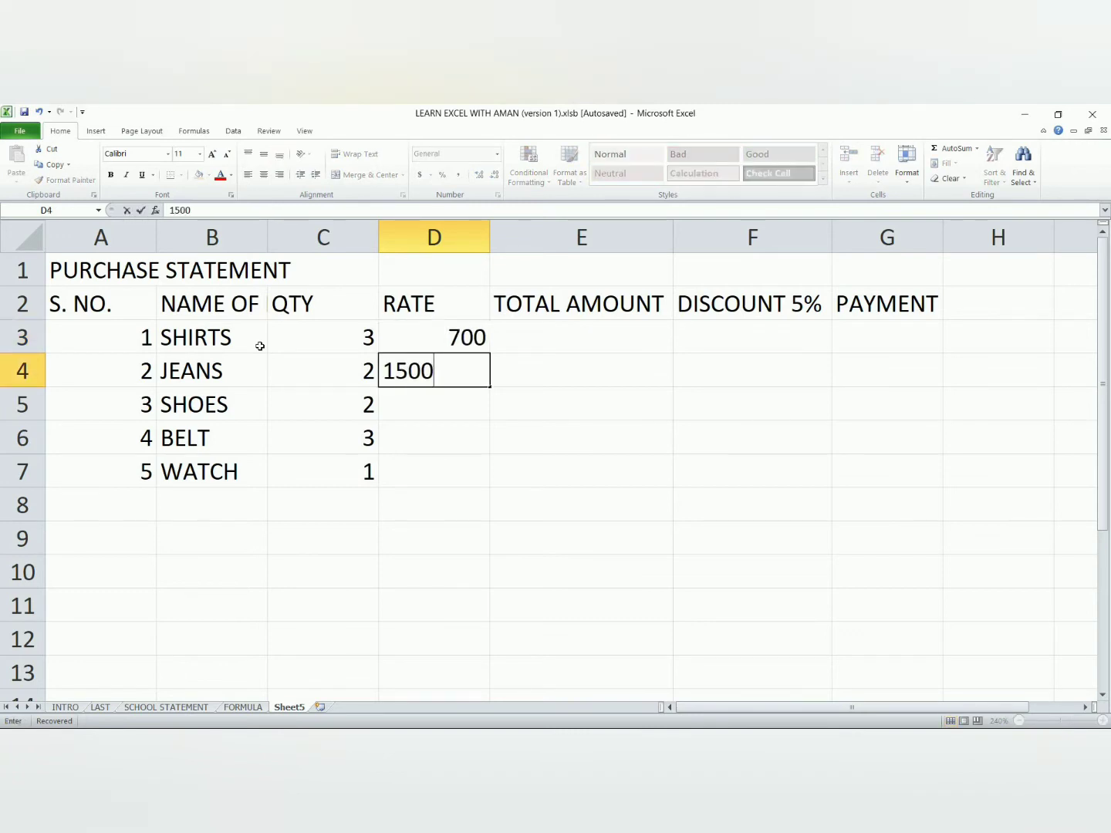
key(Return)
text(1200)
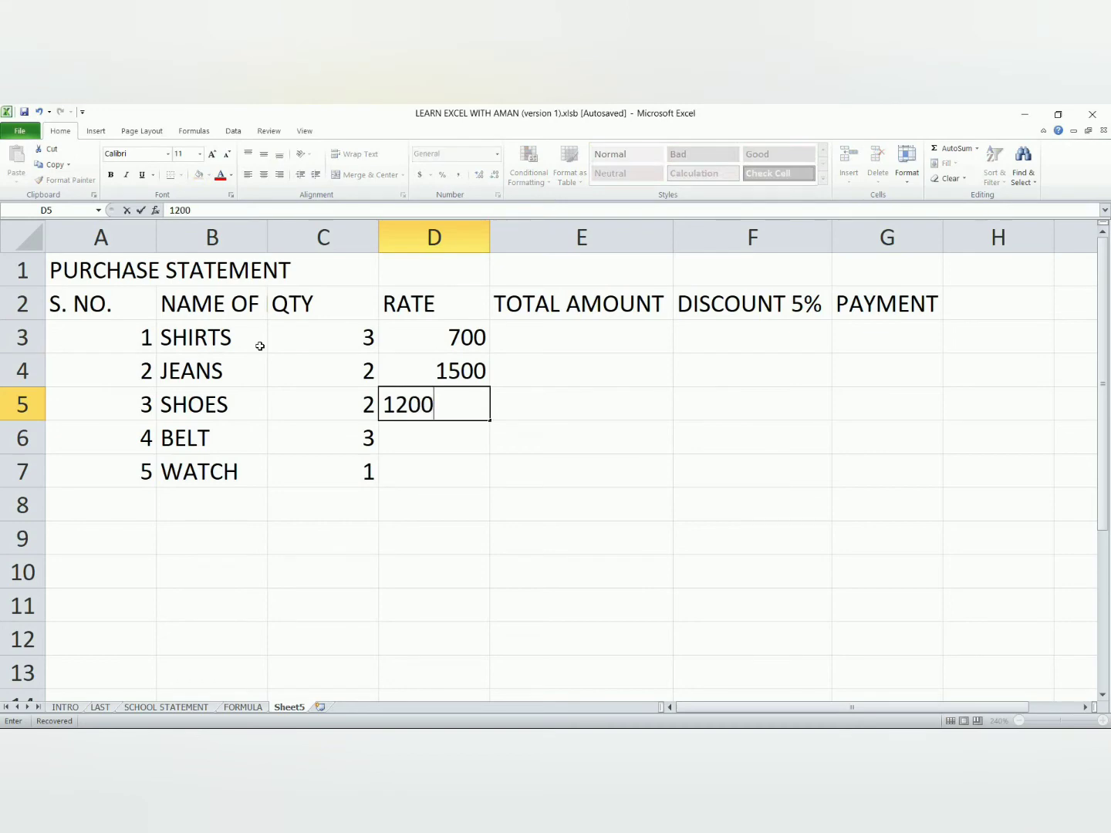
key(Return)
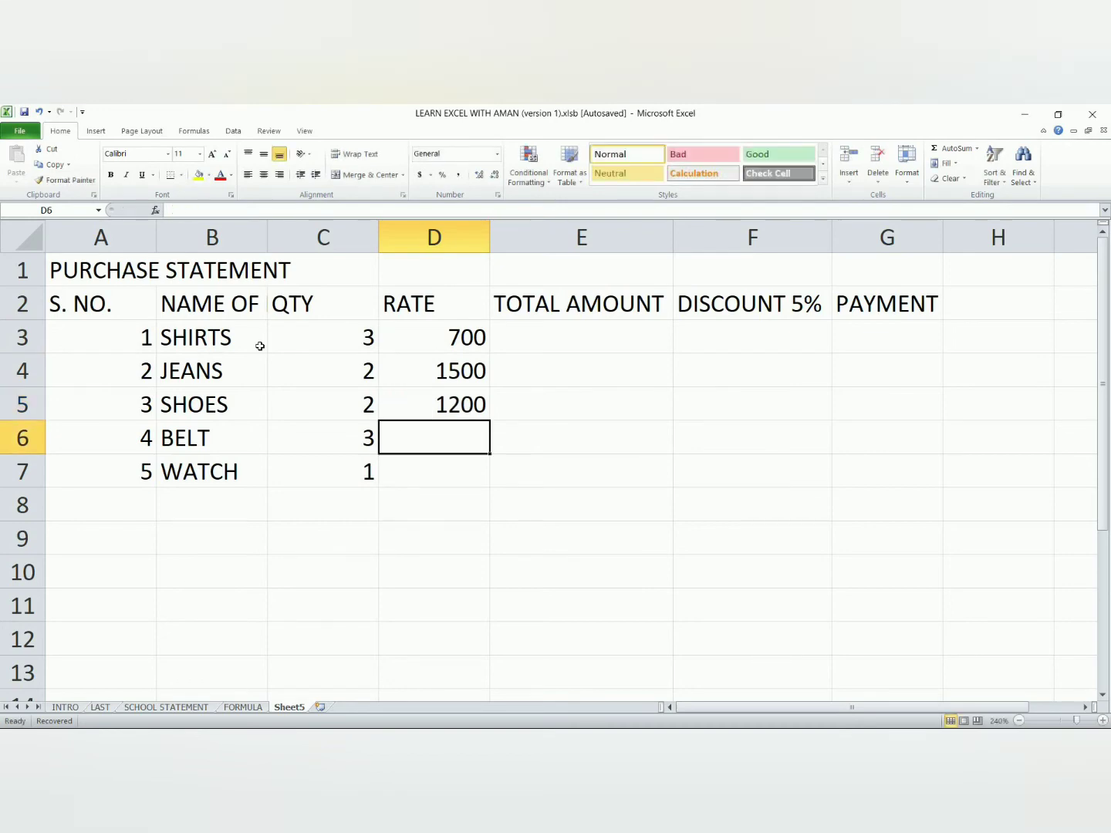
Step: Finish the RATE column with 600 for BELT in D6 and 1000 for WATCH in D7
text(600)
key(Return)
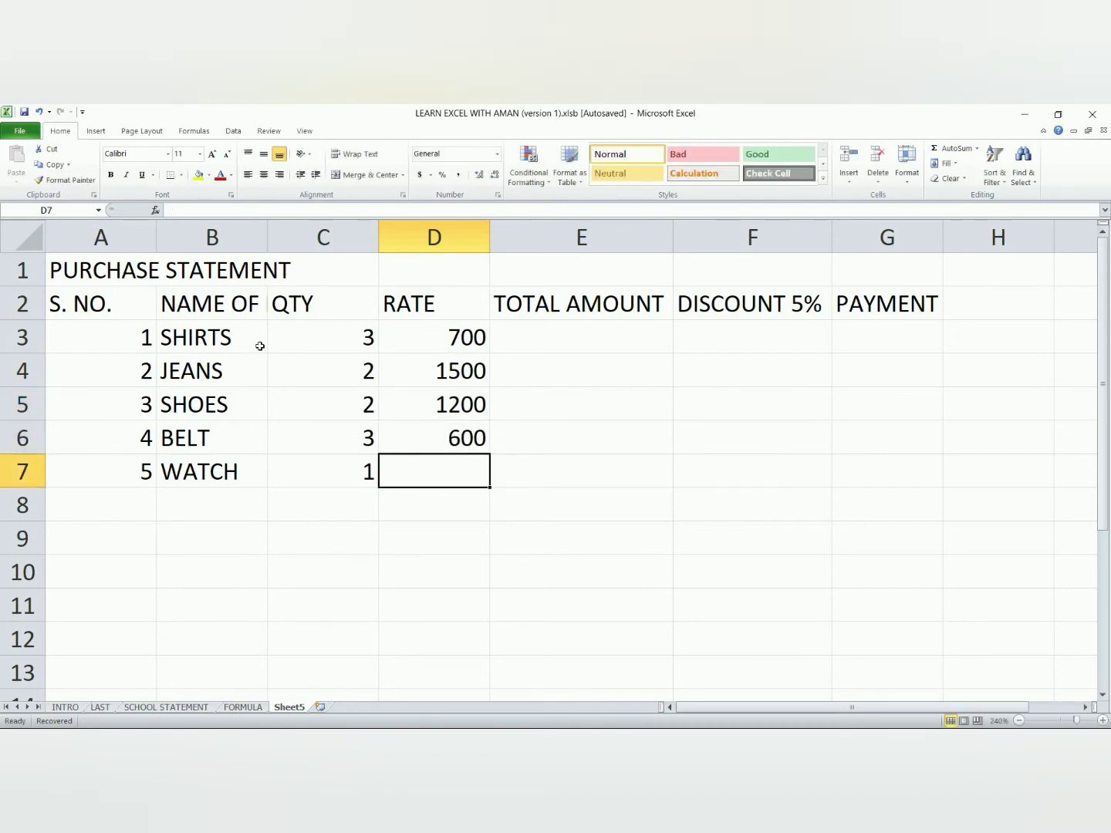
text(1000)
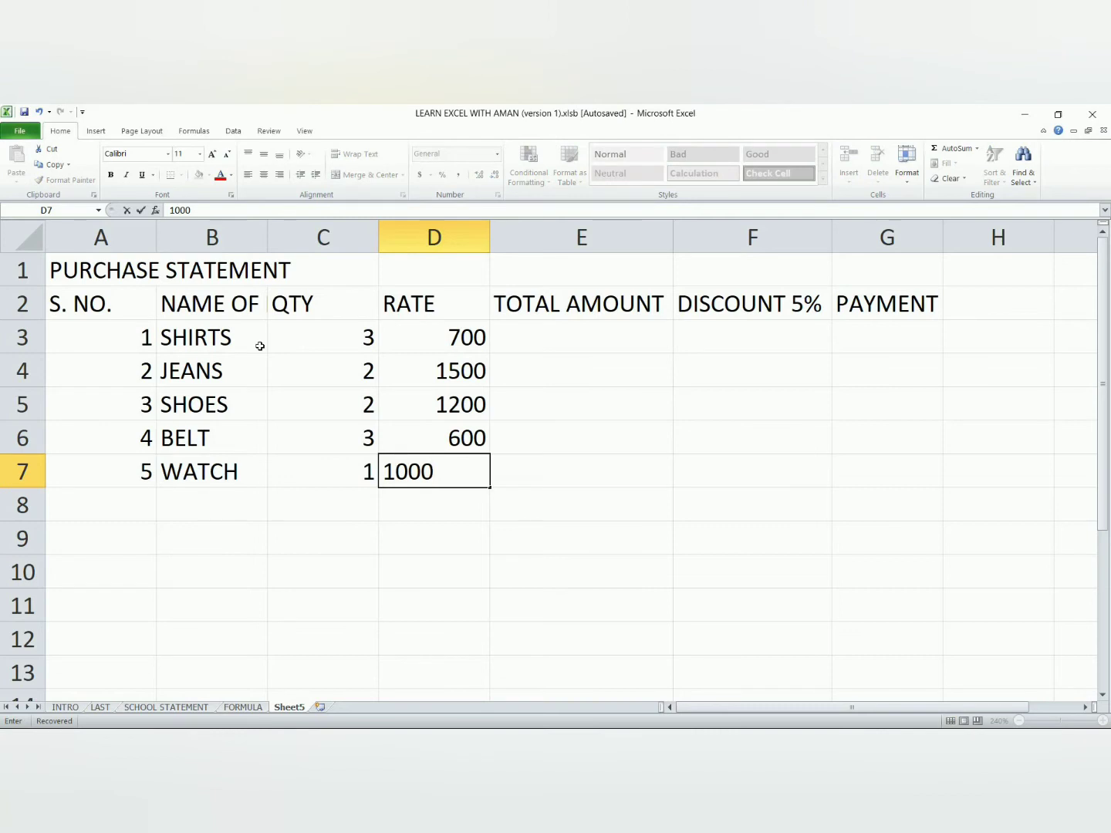
key(Return)
key(Up)
key(Up)
key(Up)
key(Up)
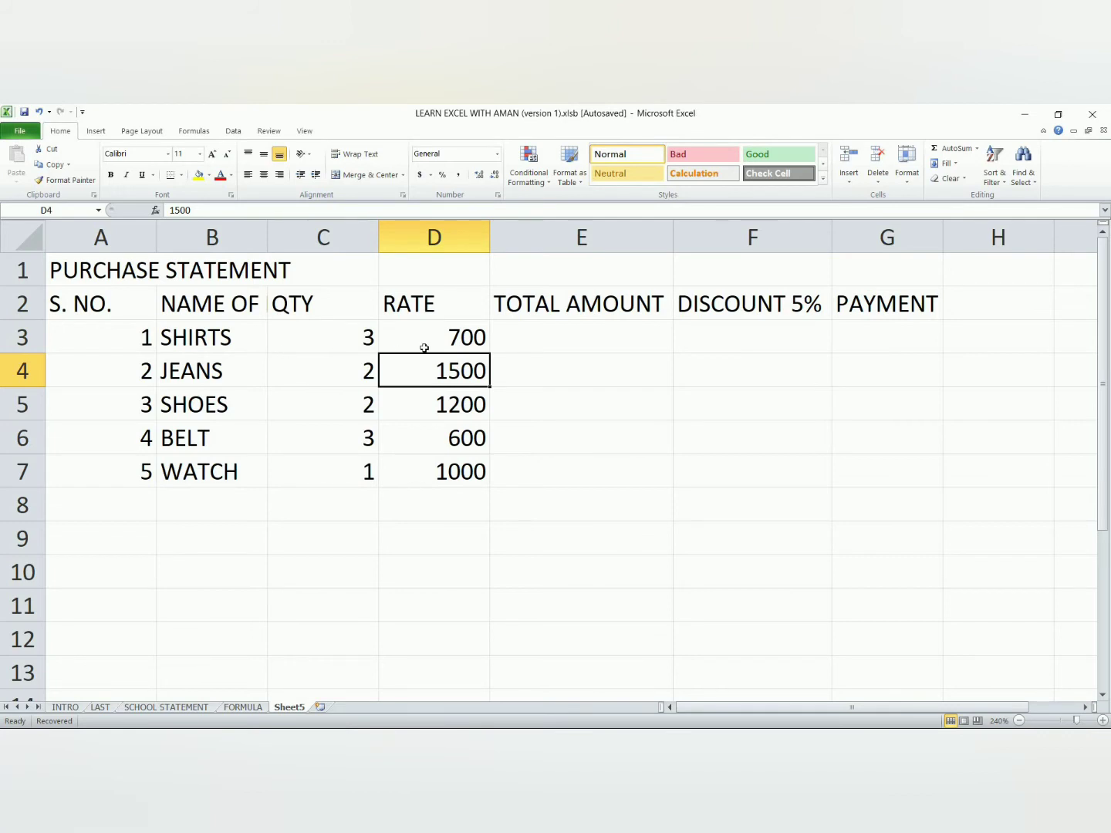
click(574, 339)
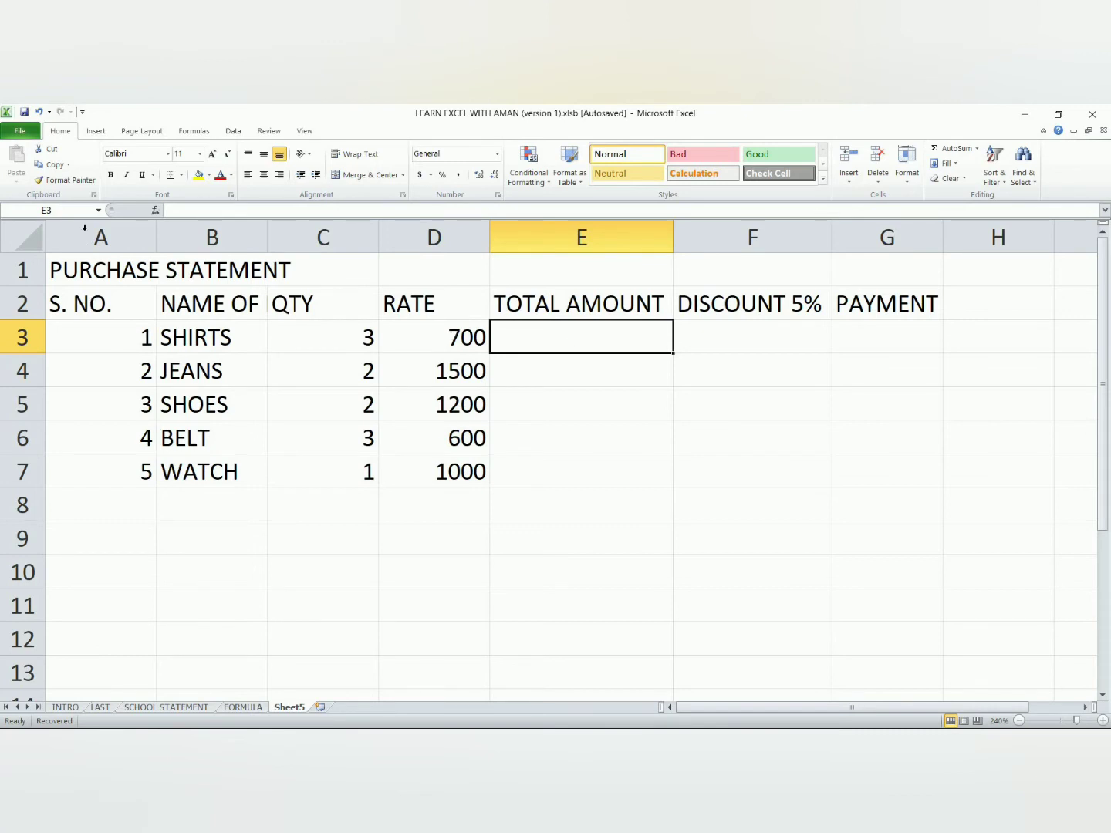
Step: Apply All Borders to the table range A1:G7
drag(94, 266, 878, 476)
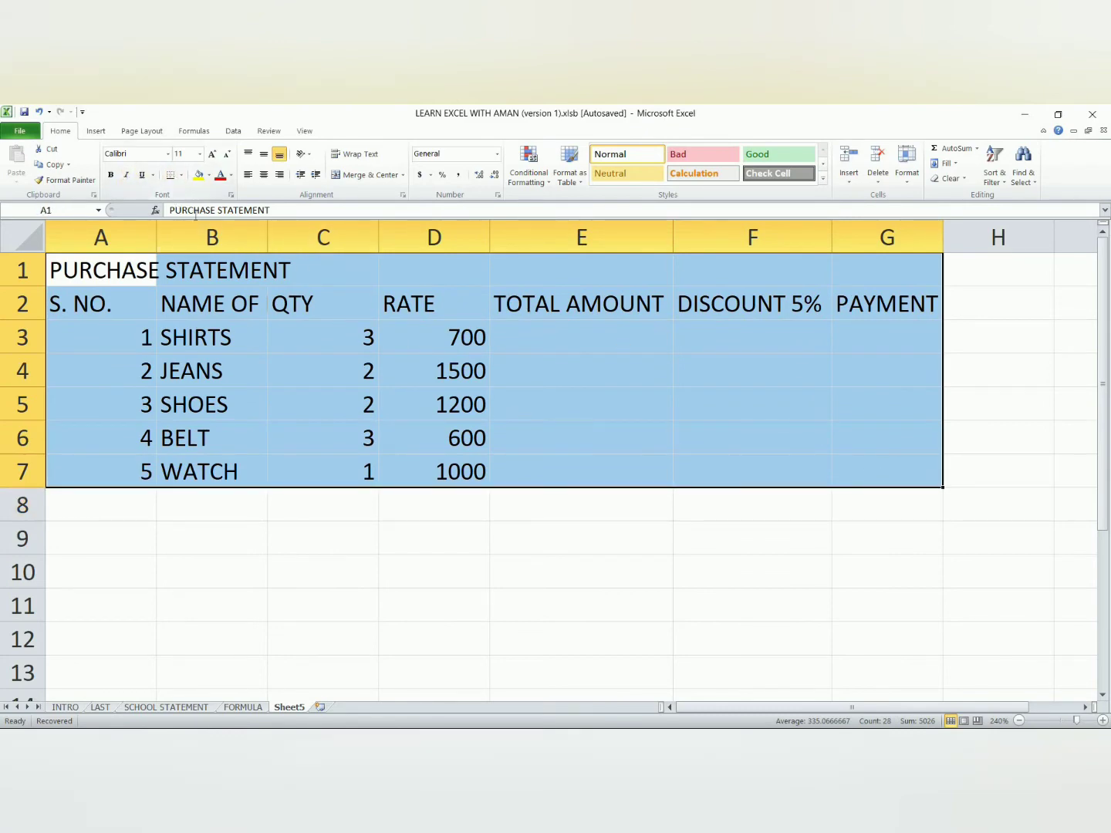
click(183, 176)
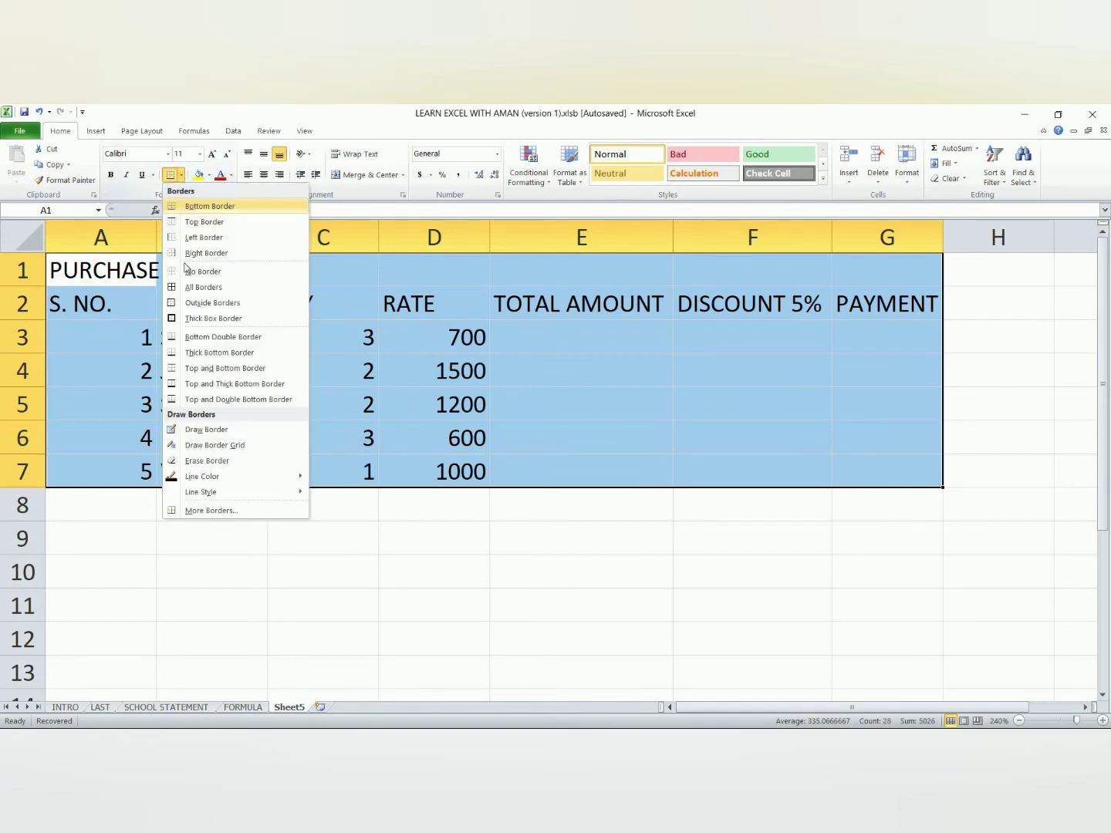
click(205, 293)
click(380, 437)
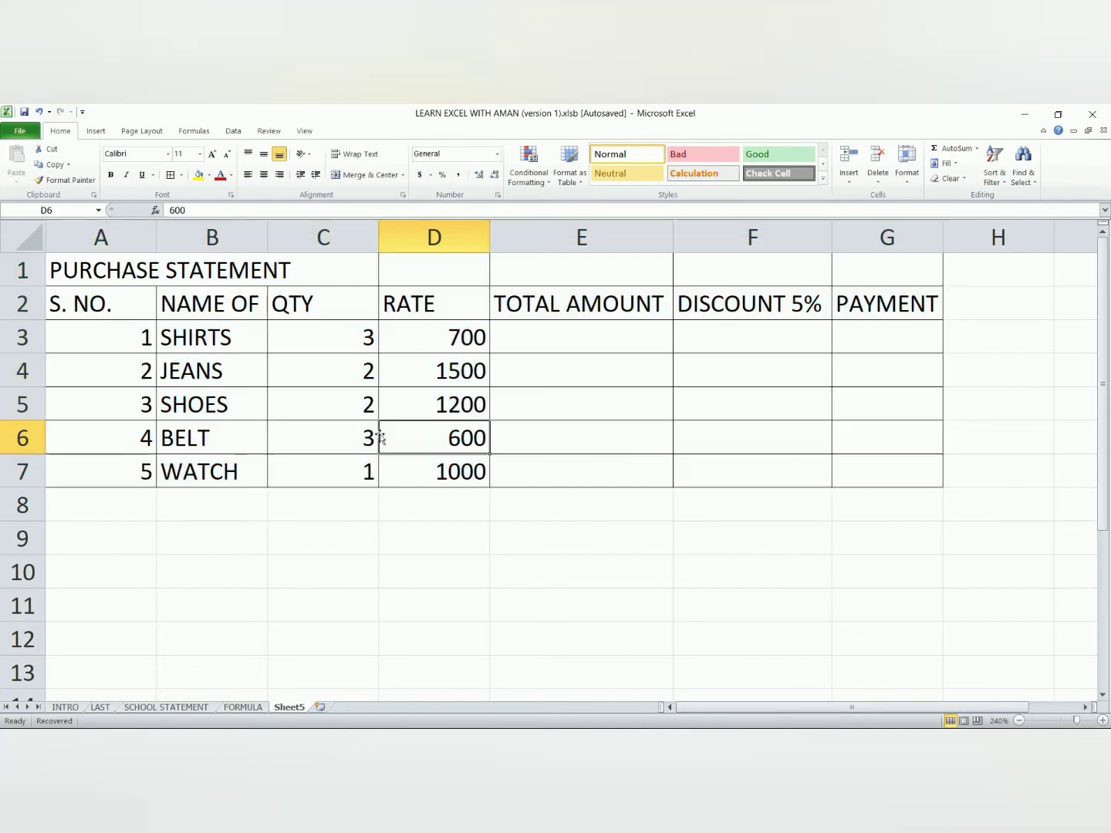
Step: Extend the table grid by one empty row, applying all borders to A7:G8
drag(149, 483, 844, 495)
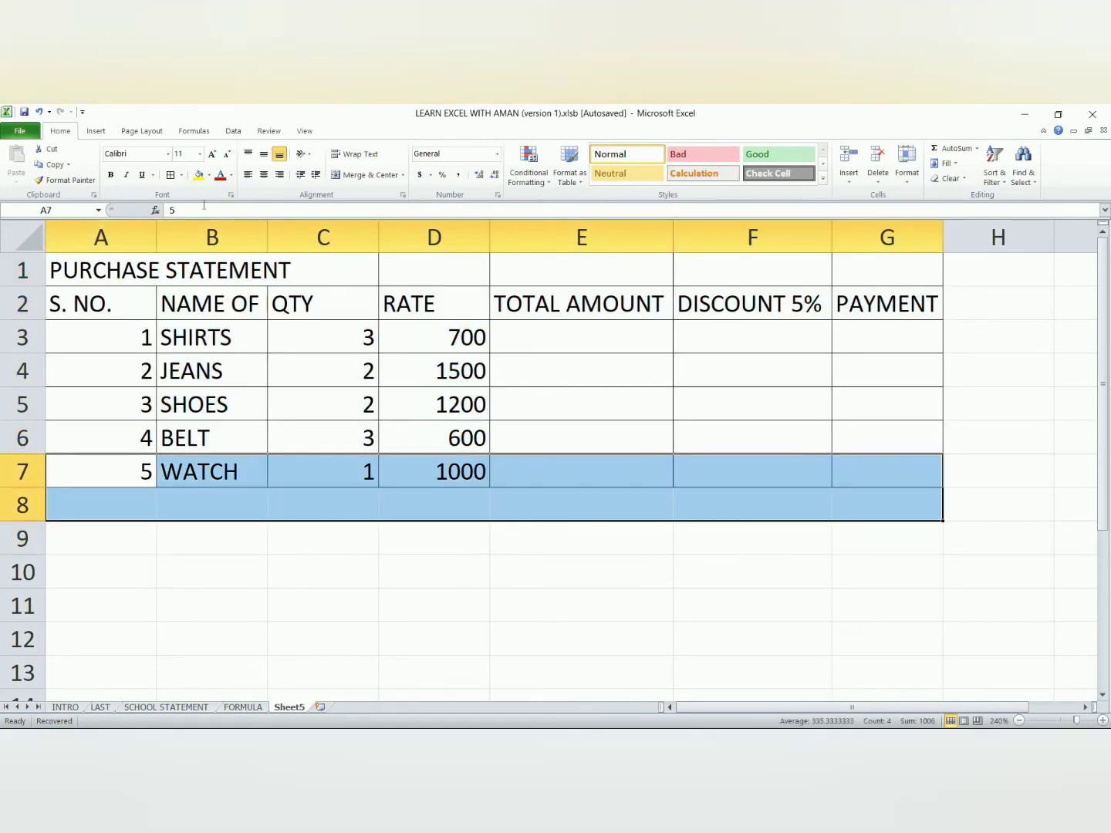
click(172, 176)
click(325, 559)
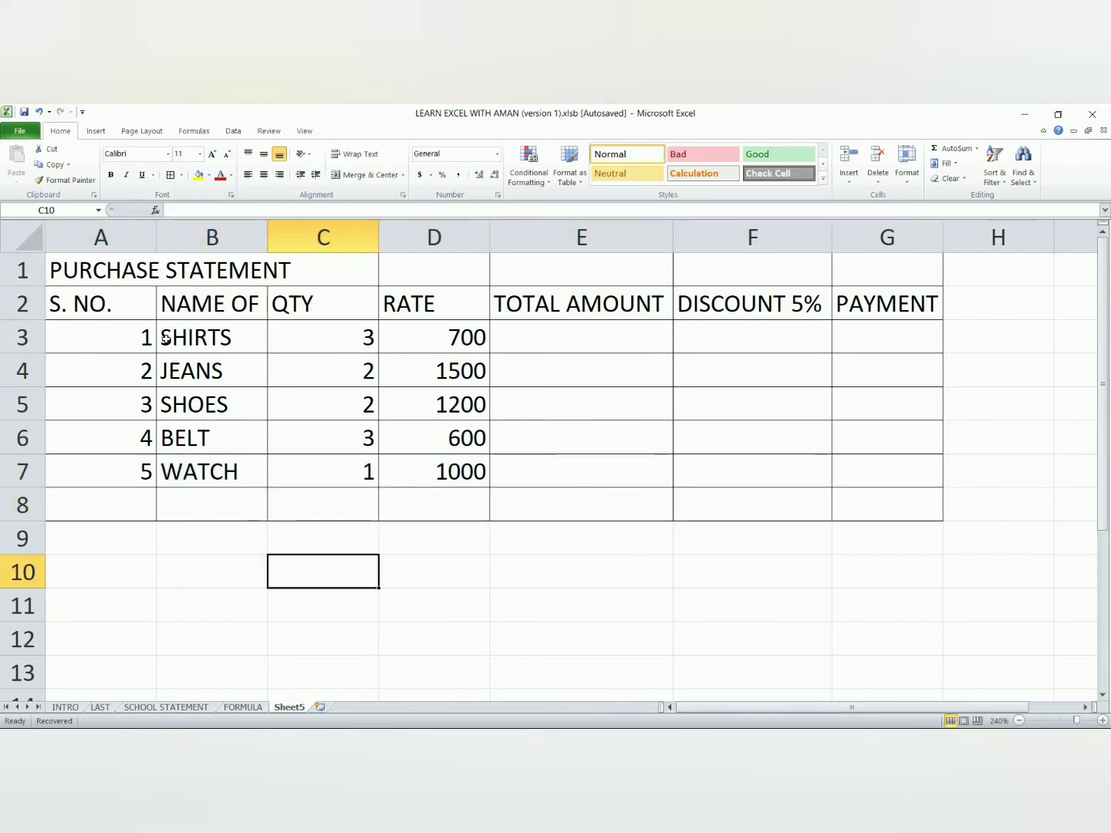
Step: Merge and center the PURCHASE STATEMENT title across cells A1 to G1
click(118, 276)
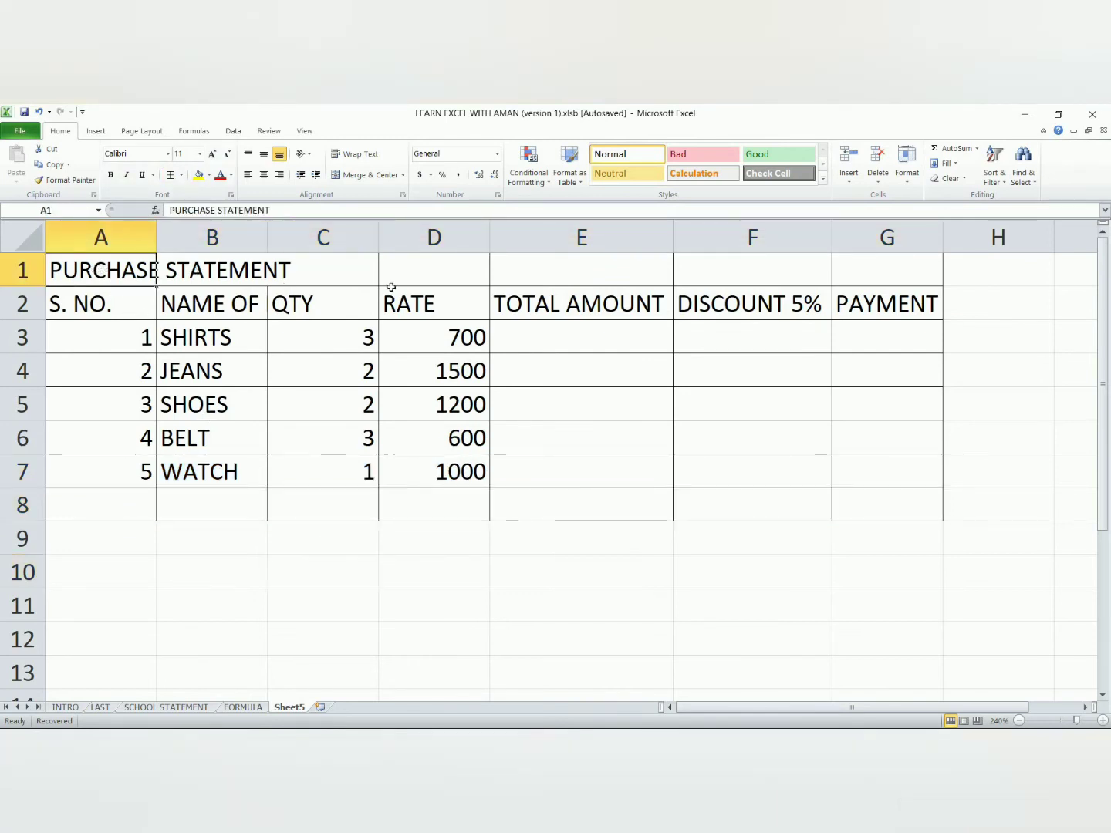
drag(391, 287, 860, 261)
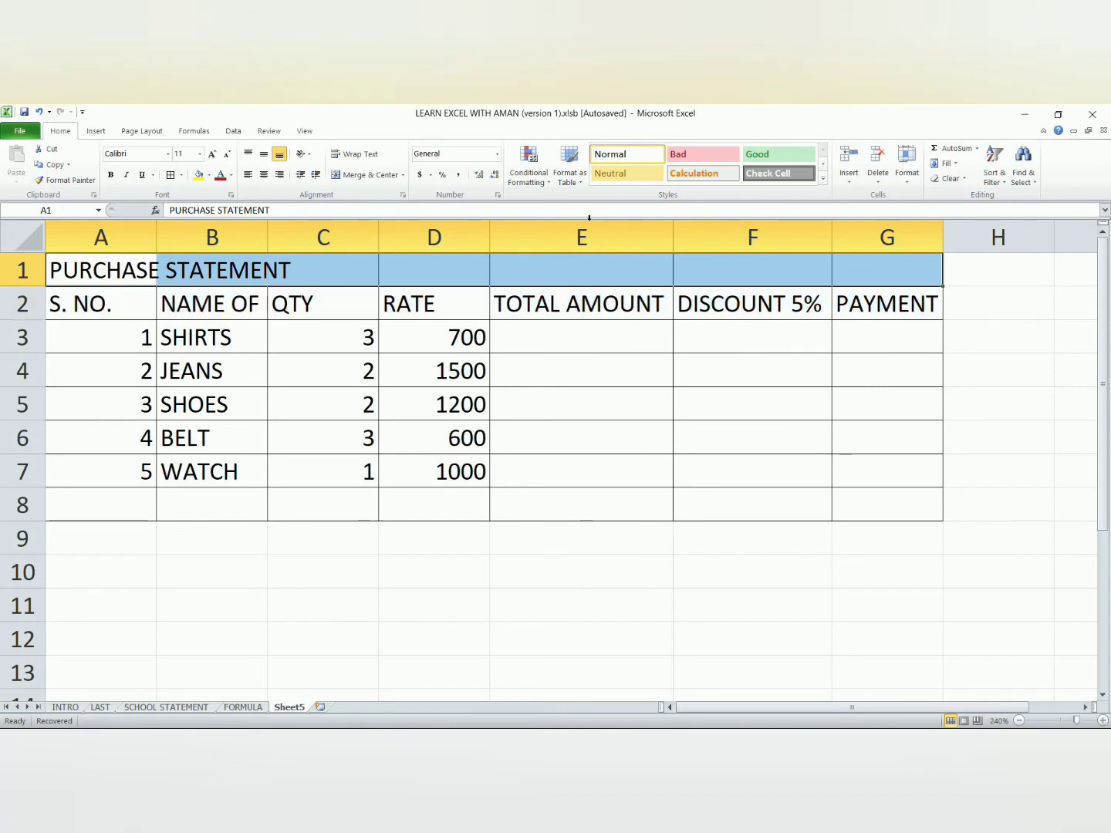
click(349, 176)
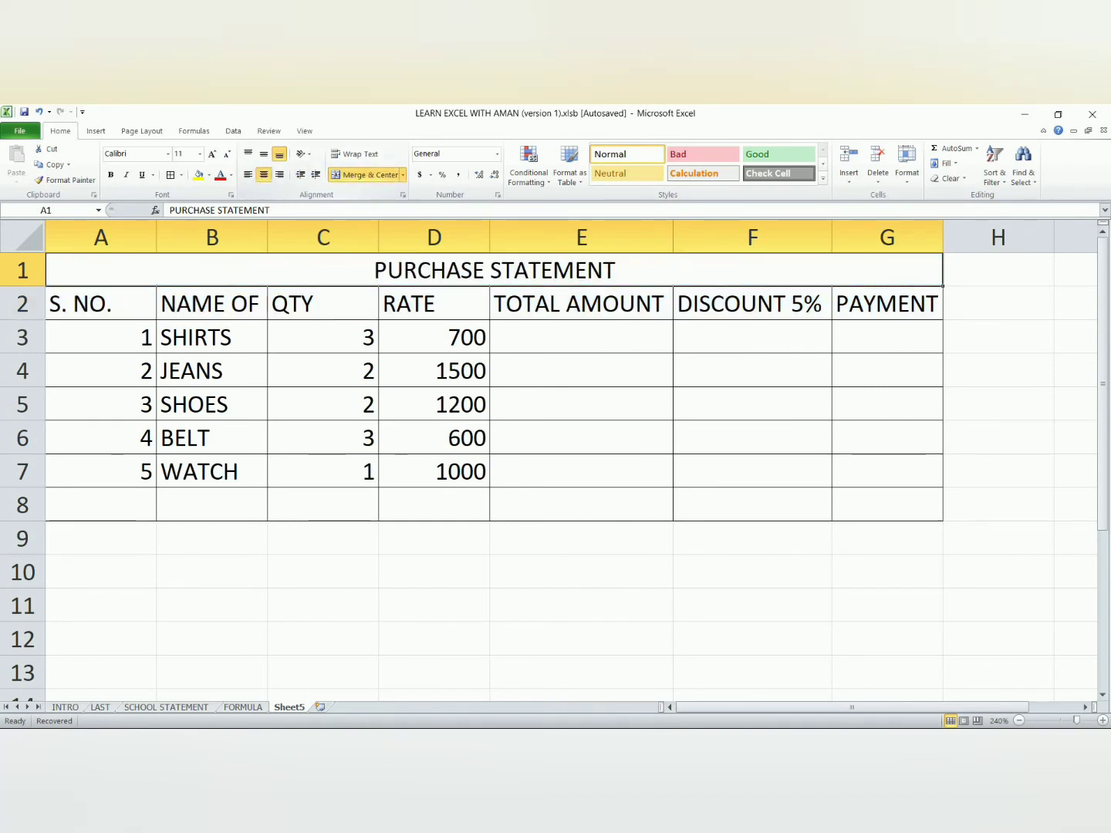
click(461, 651)
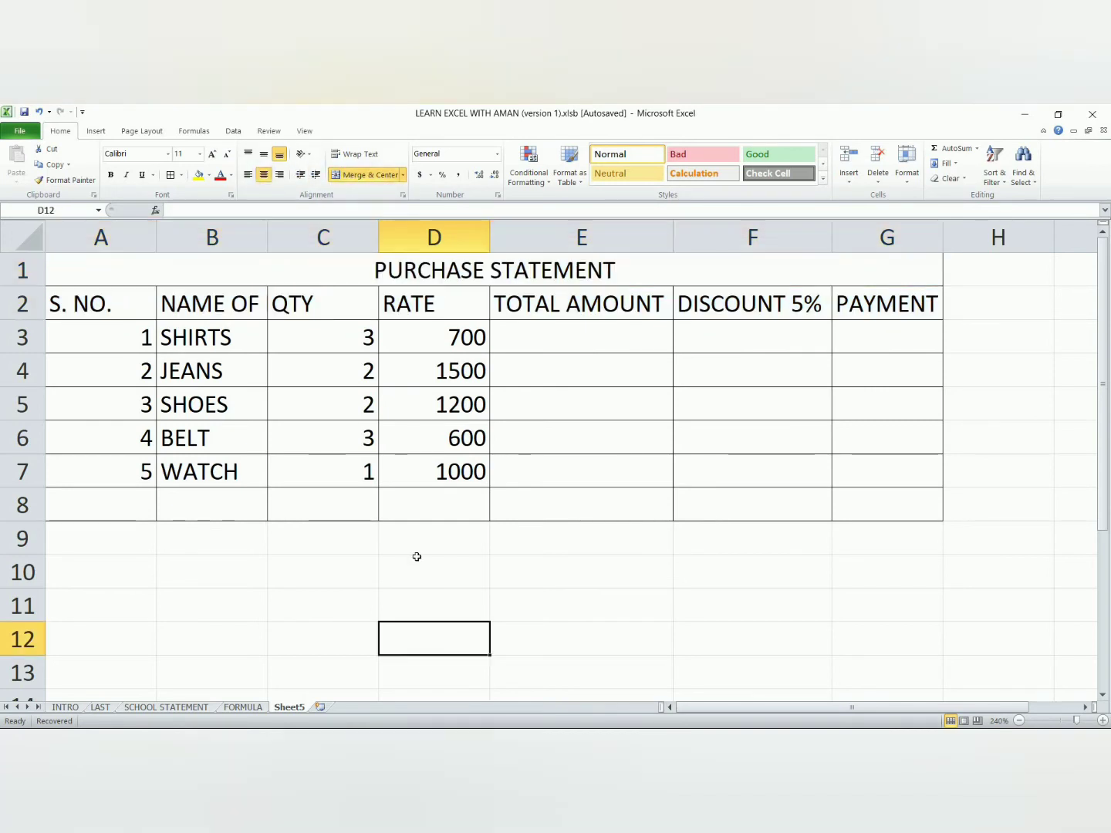
Step: Change the font of the merged PURCHASE STATEMENT title to Algerian
click(448, 281)
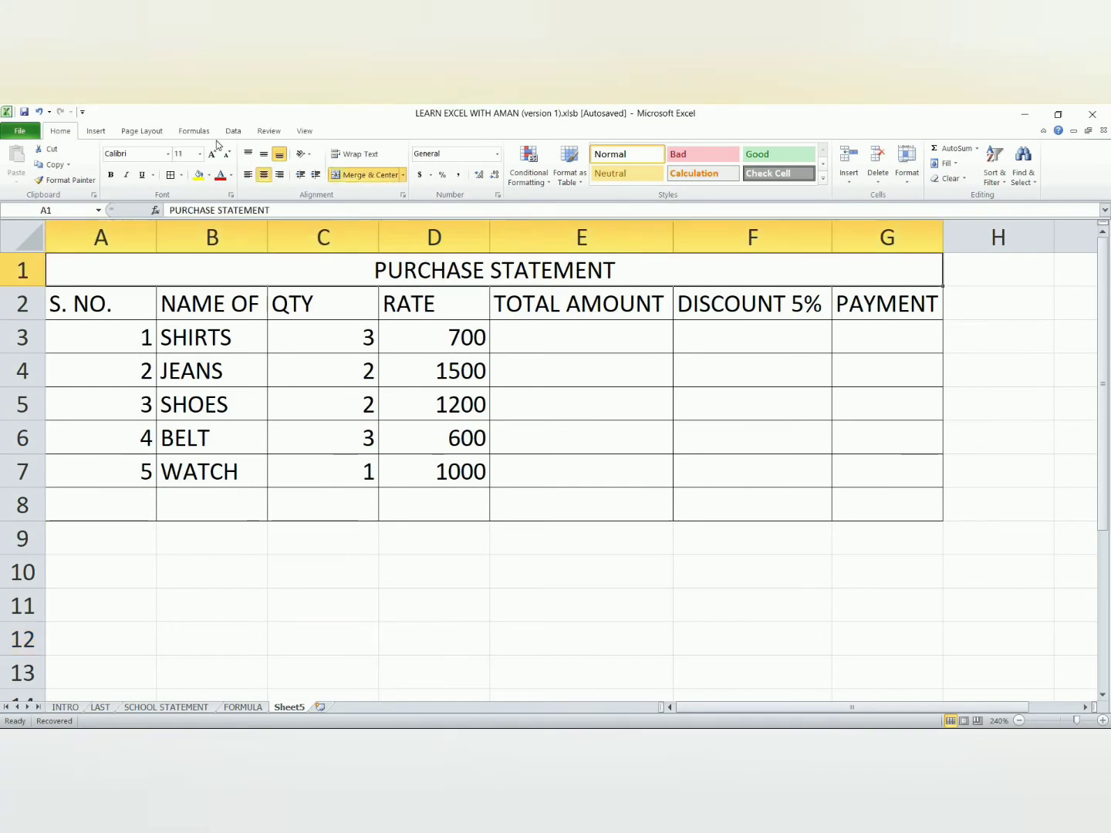
click(168, 155)
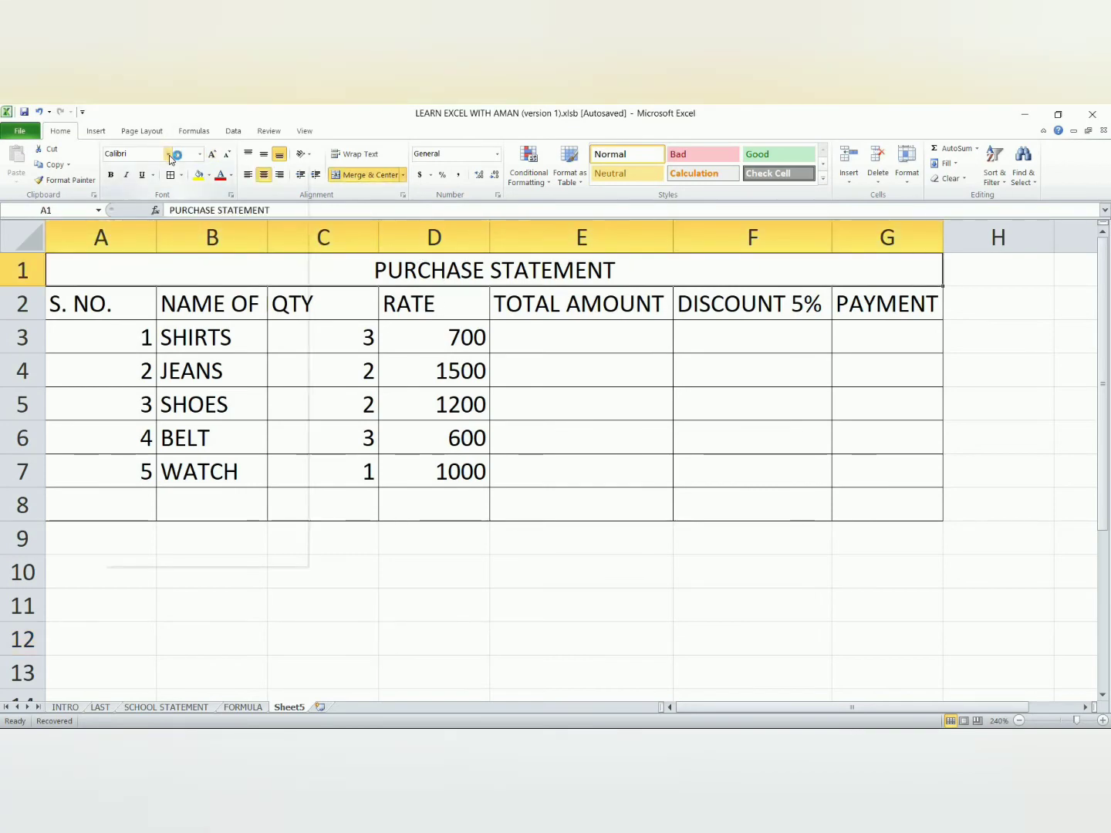
key(Down)
key(Down)
key(Down)
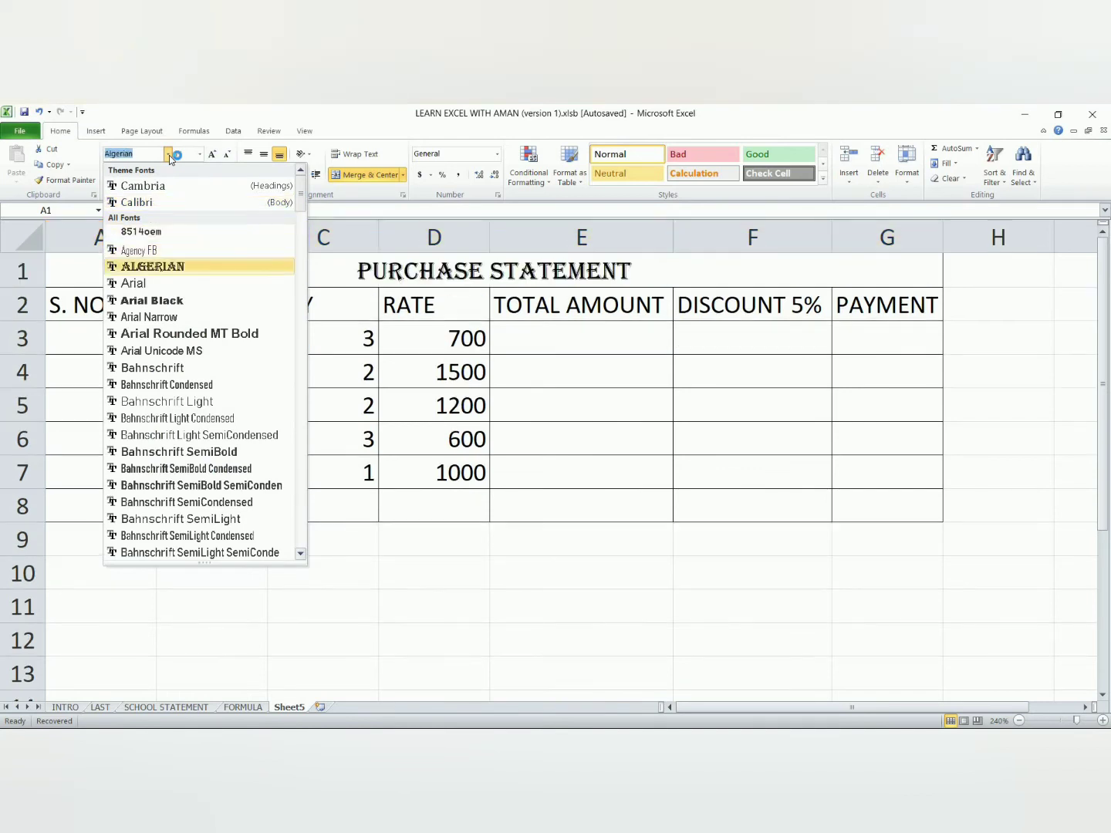
key(Return)
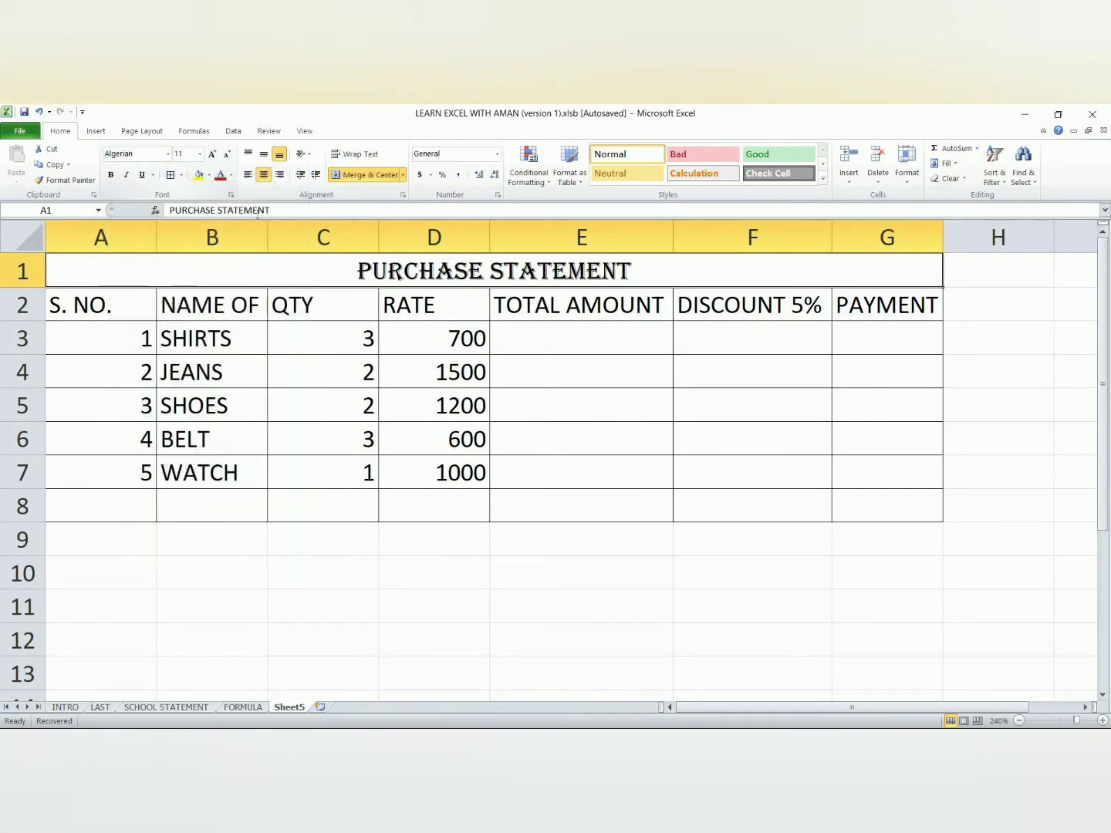
Step: Give the title row a black fill and set its text color to white
click(210, 176)
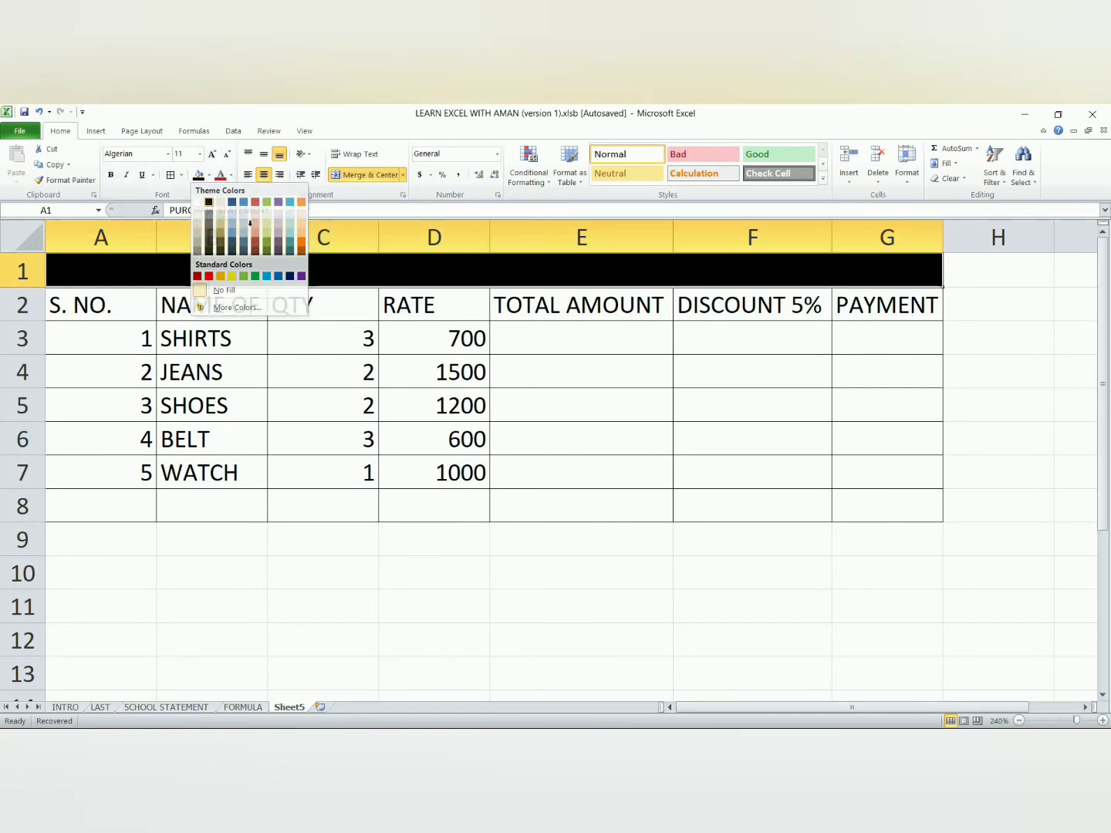
click(208, 203)
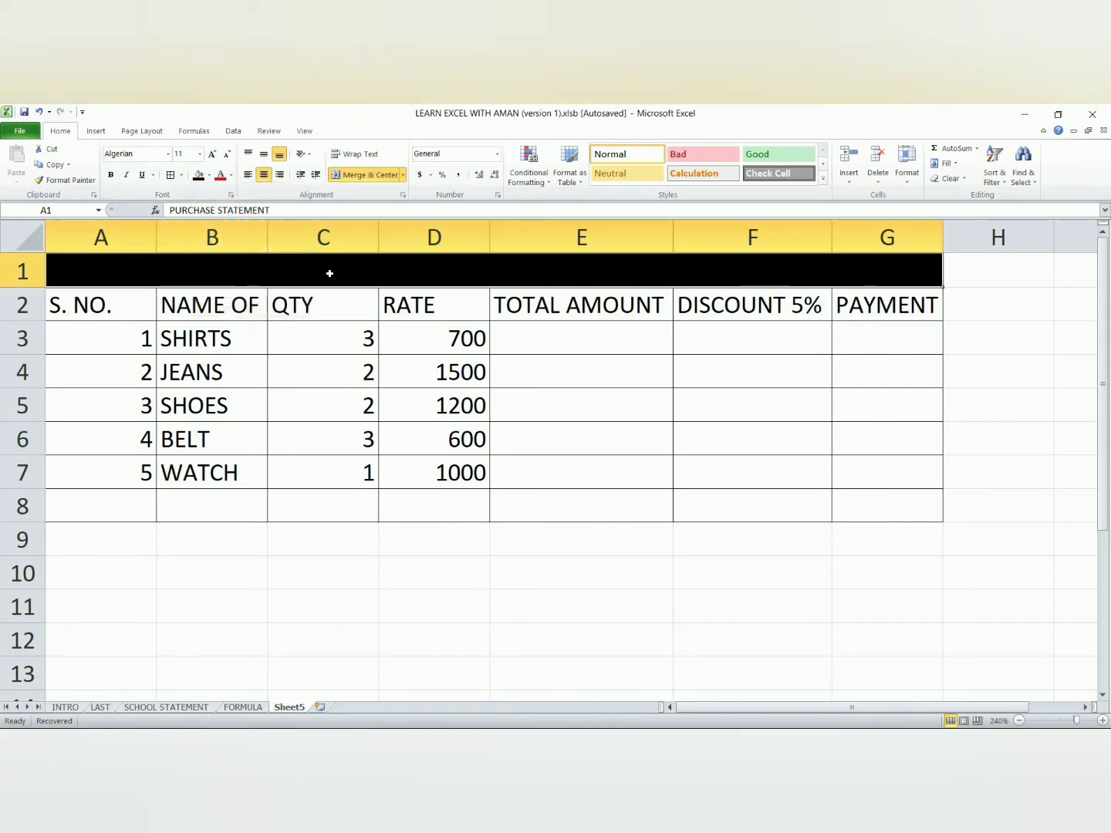
click(230, 176)
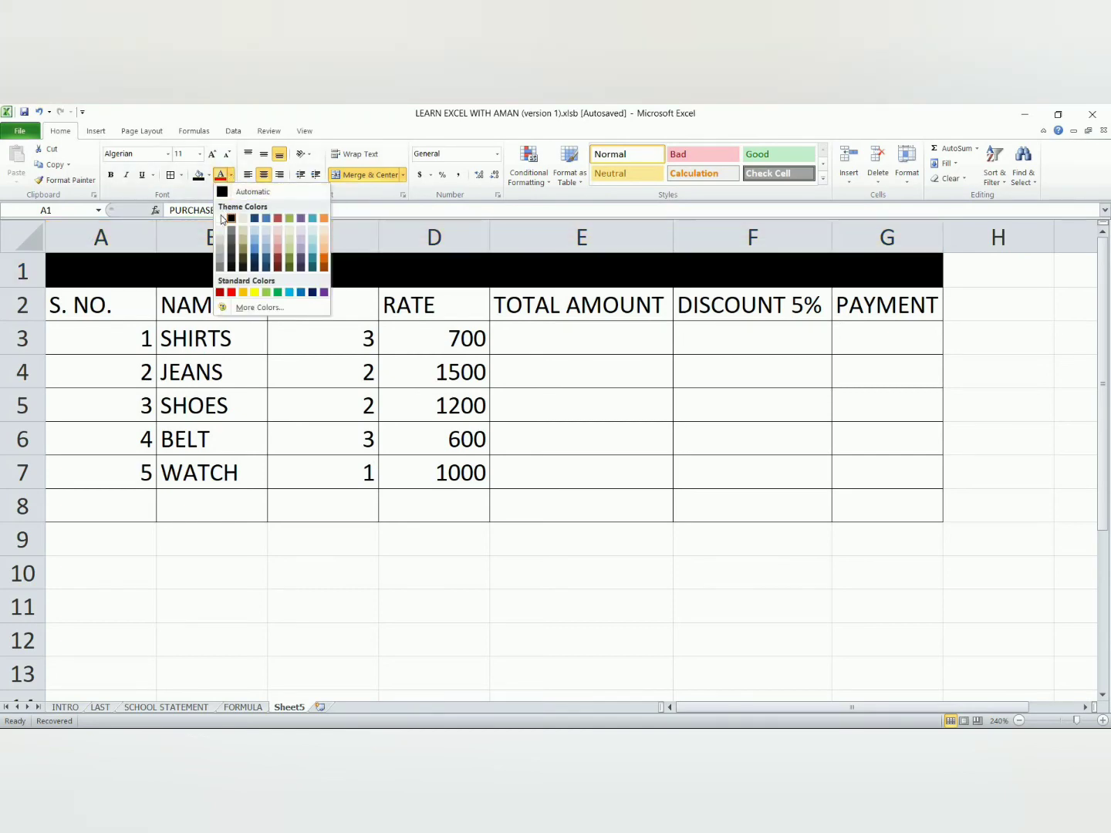
click(220, 219)
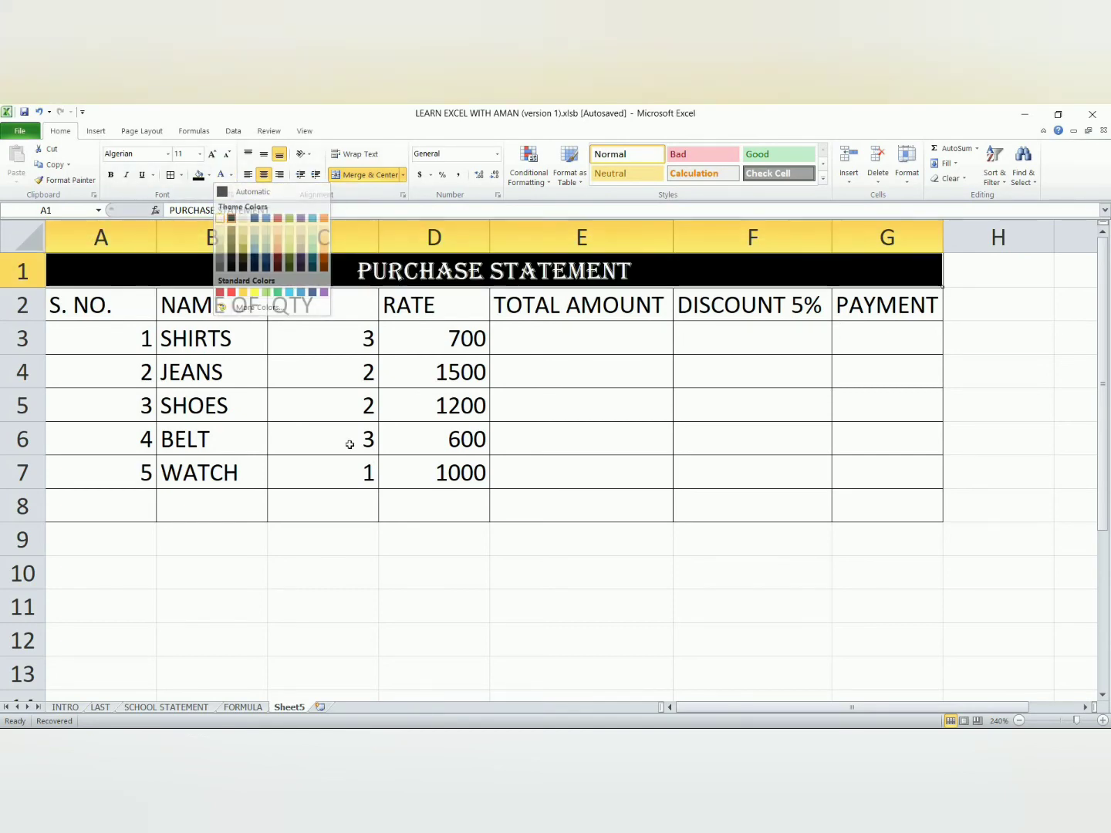
Step: Give the header row A2:G2 a light gray fill and make its text bold and italic
click(89, 304)
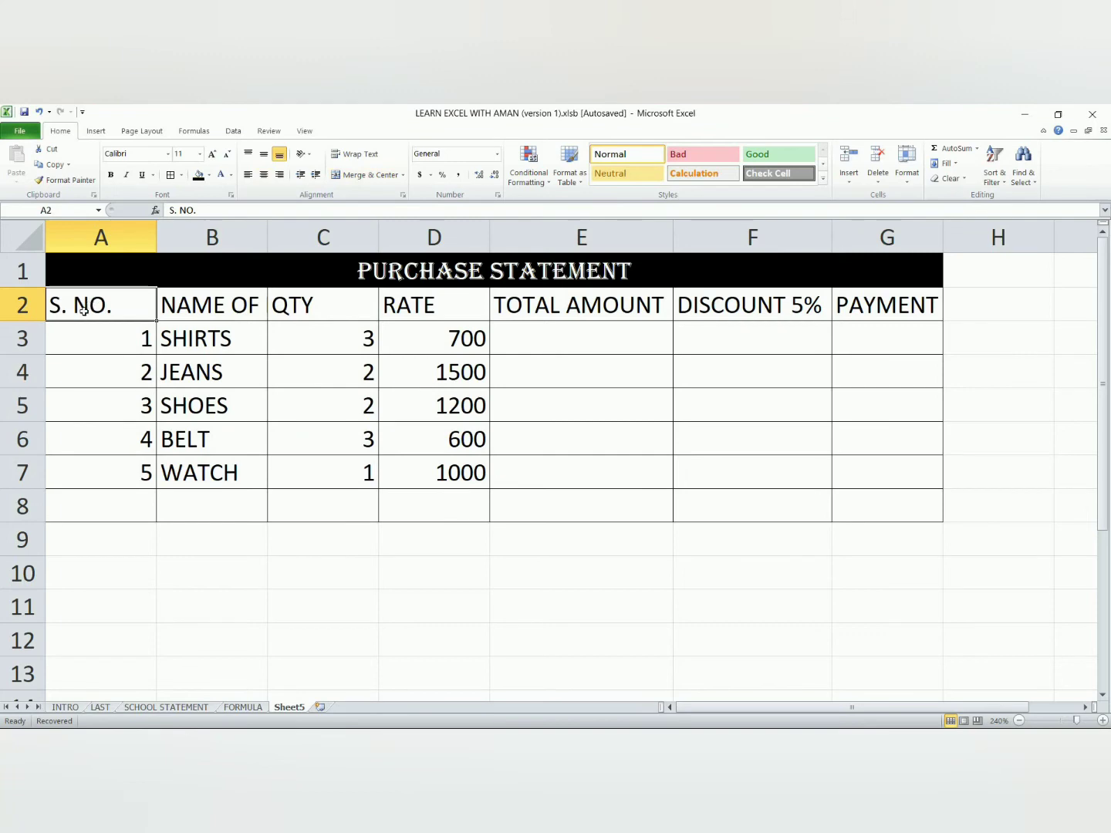
drag(84, 310, 888, 305)
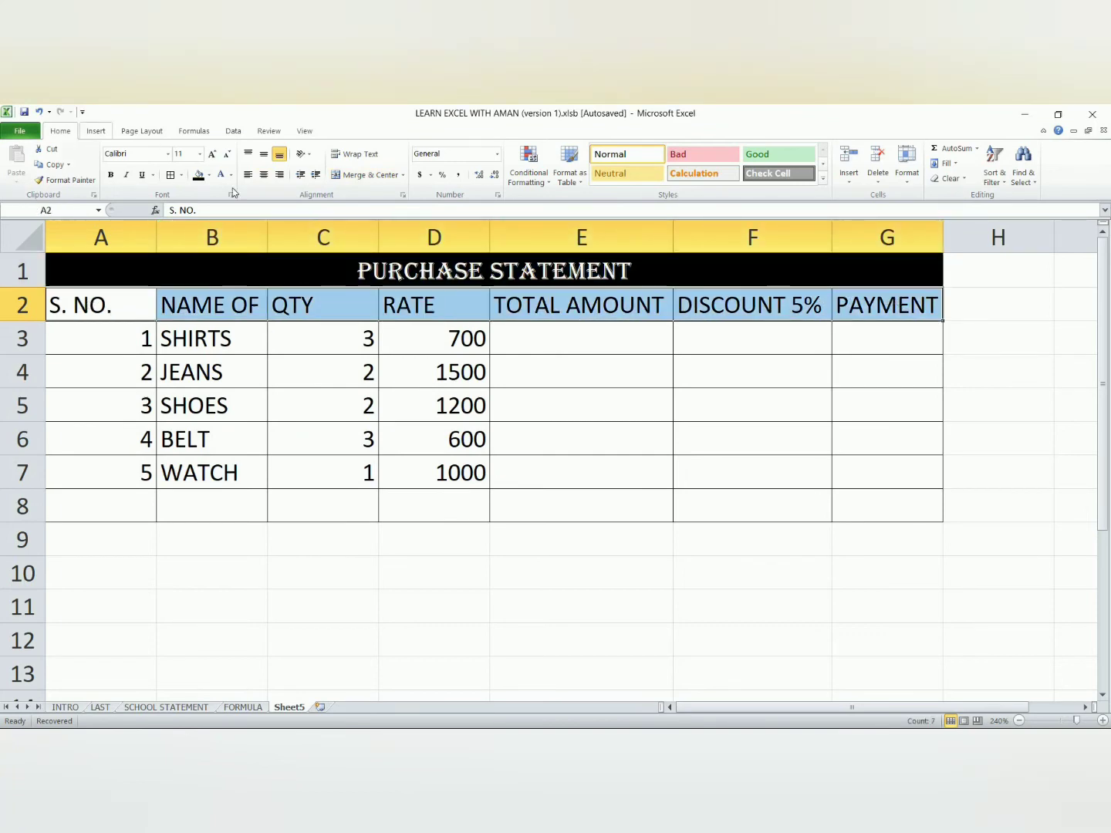
click(208, 175)
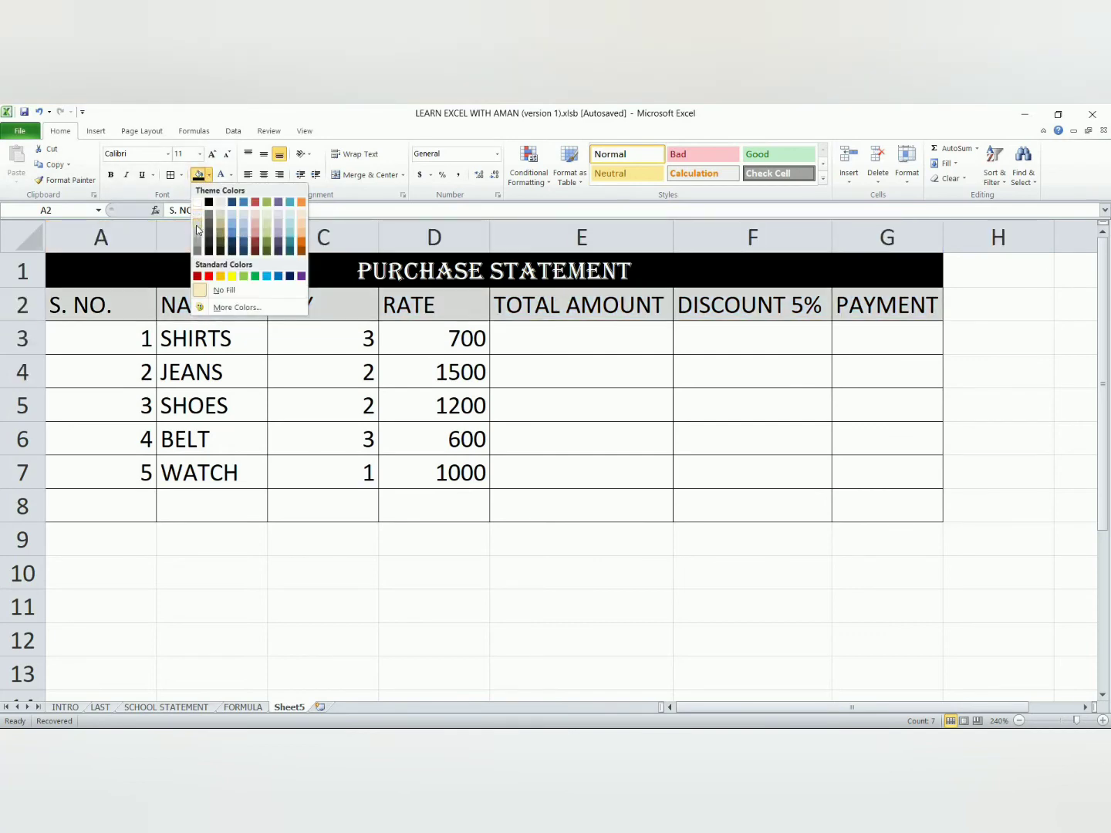
click(198, 229)
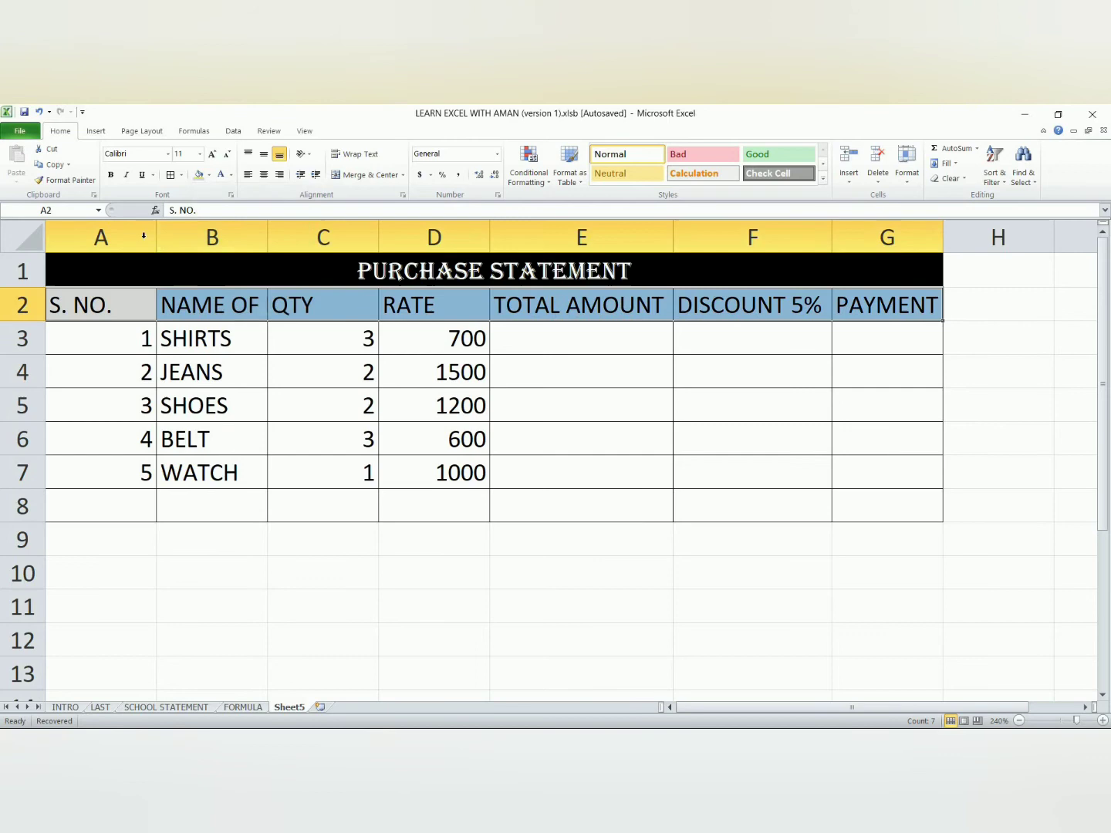
click(127, 176)
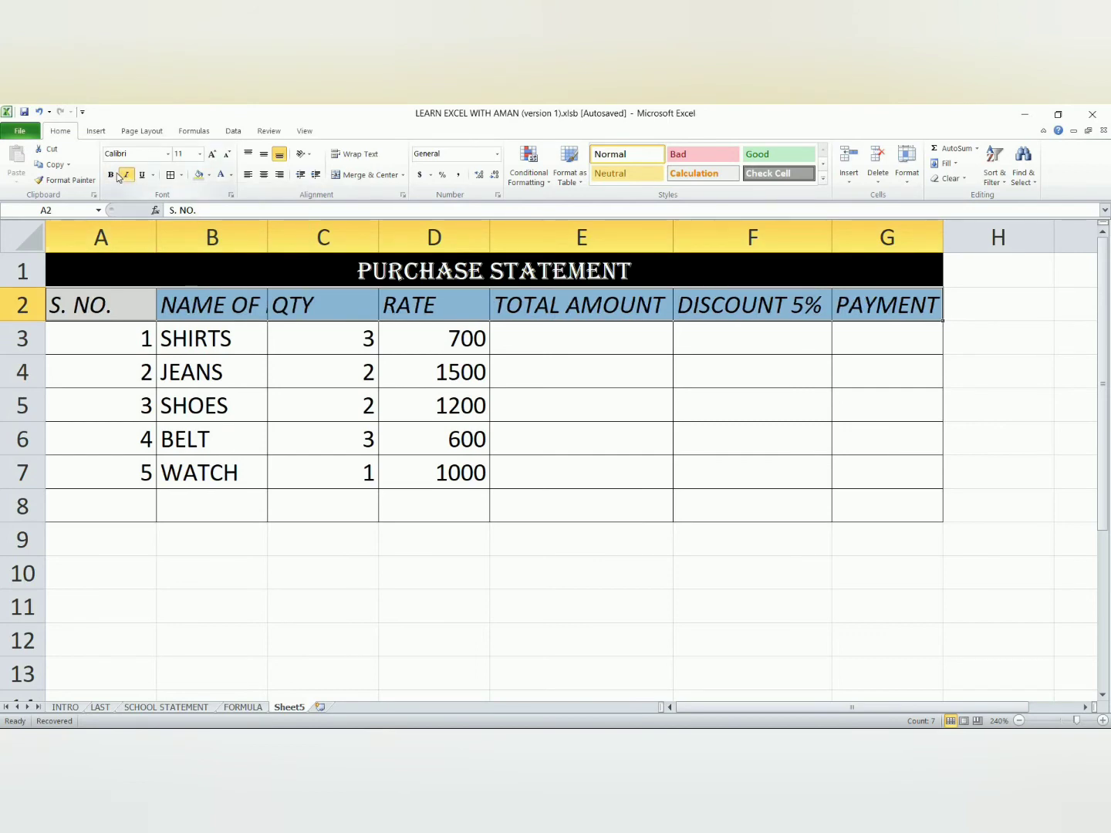
click(110, 175)
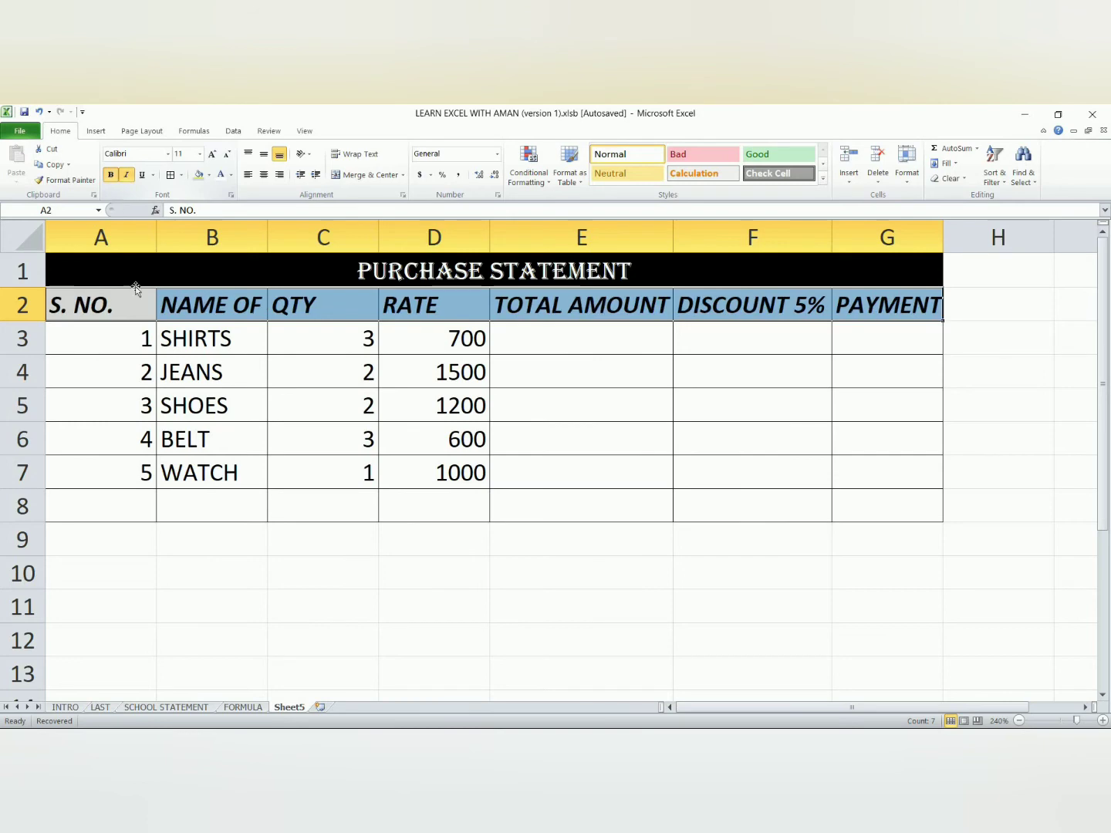
click(241, 587)
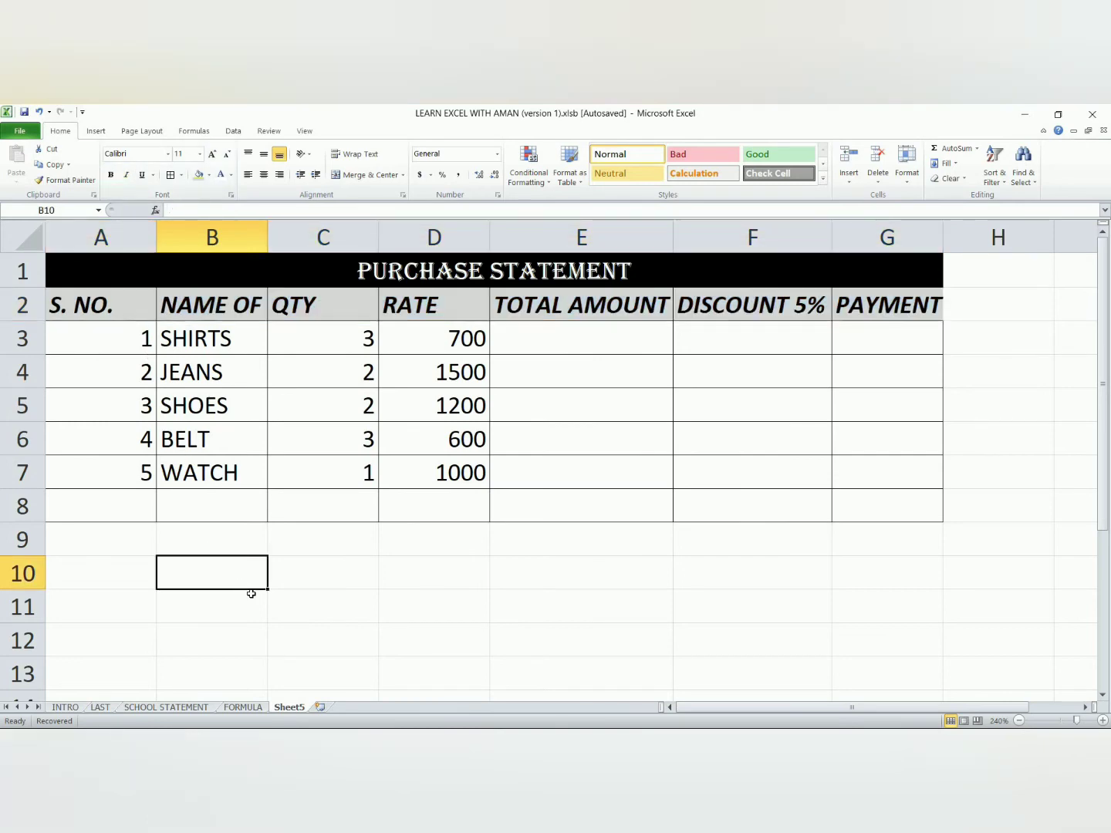
Step: Calculate the total amount for SHIRTS in E3 with the formula =D3*C3
click(589, 343)
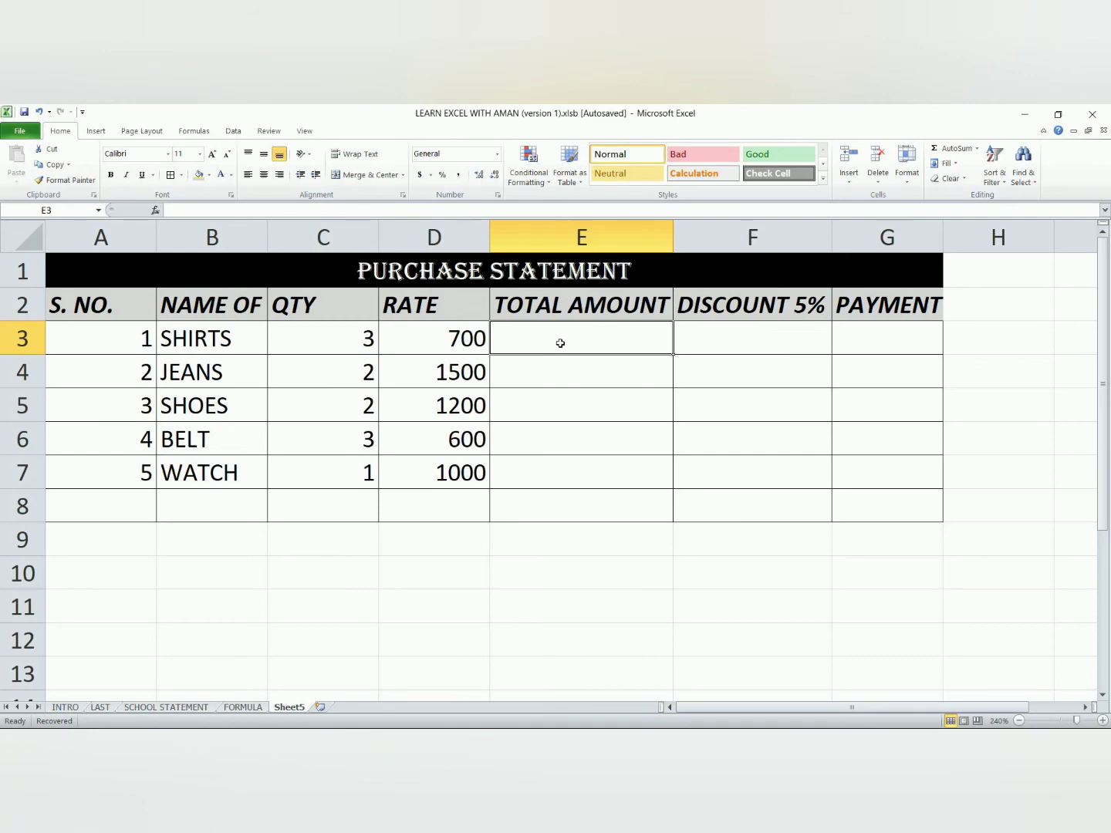
text(=)
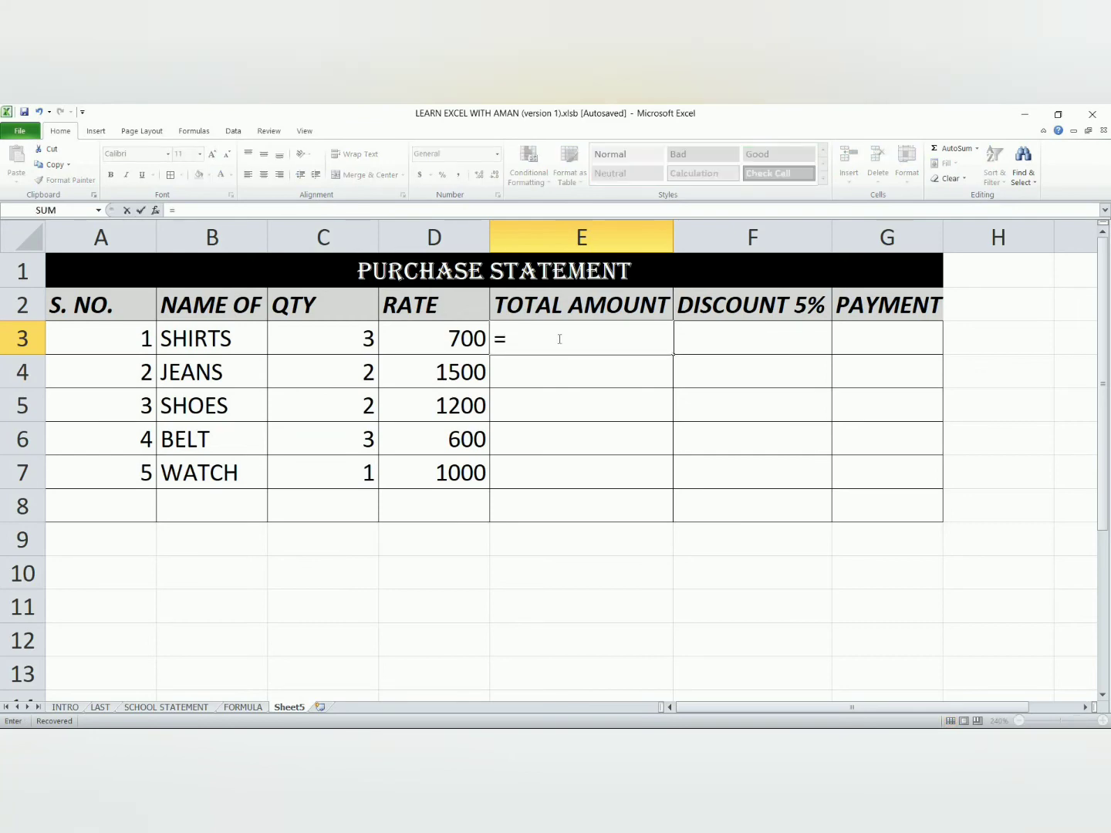
click(467, 348)
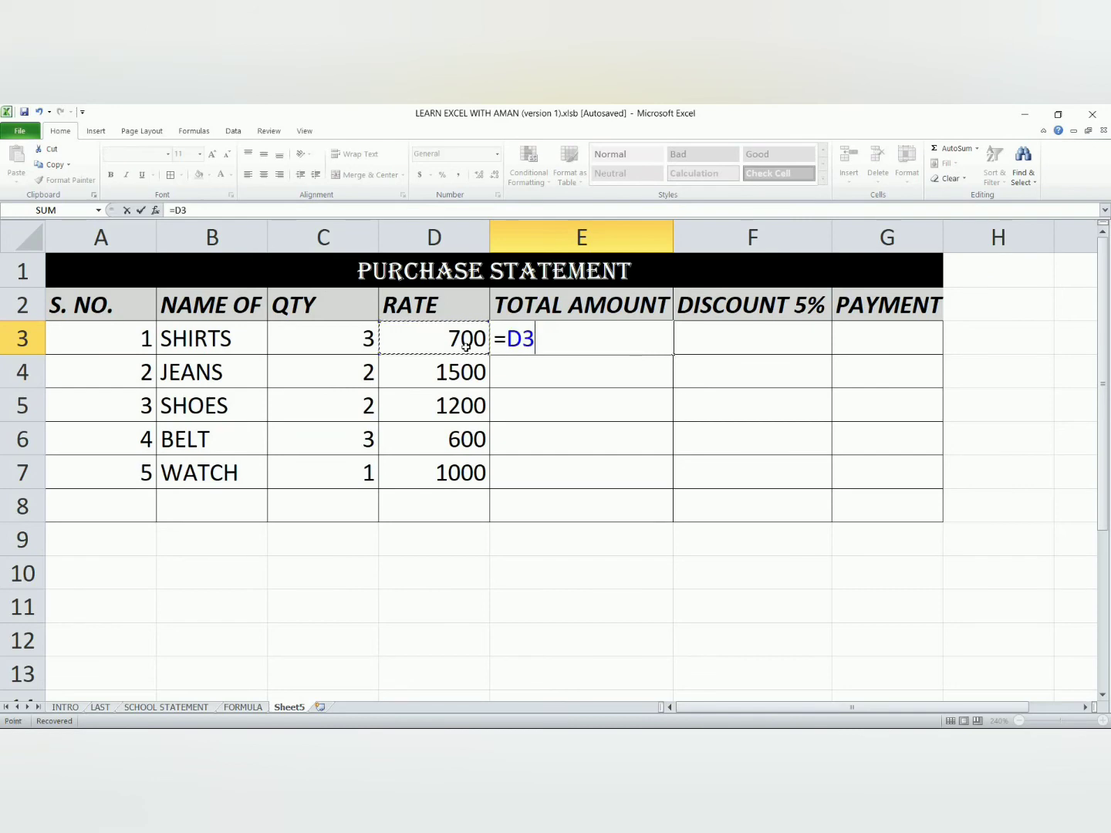
text(*)
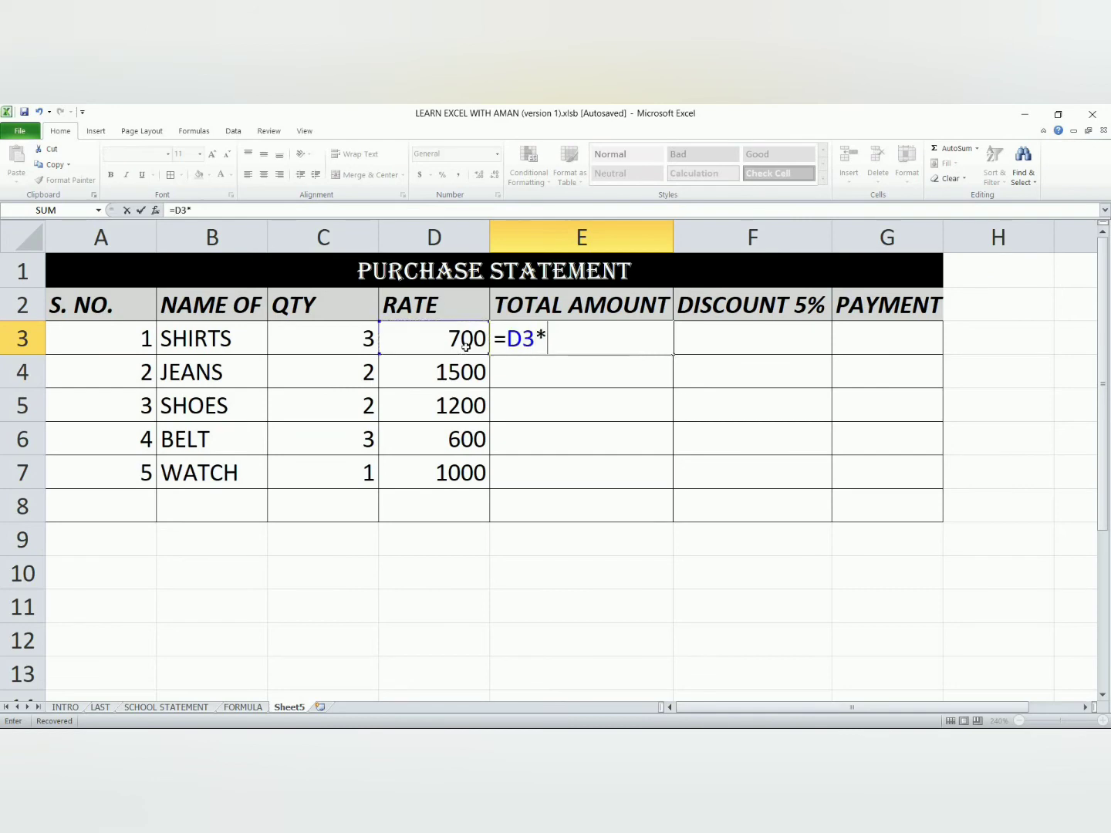
click(347, 334)
scroll(348, 334, down, 1)
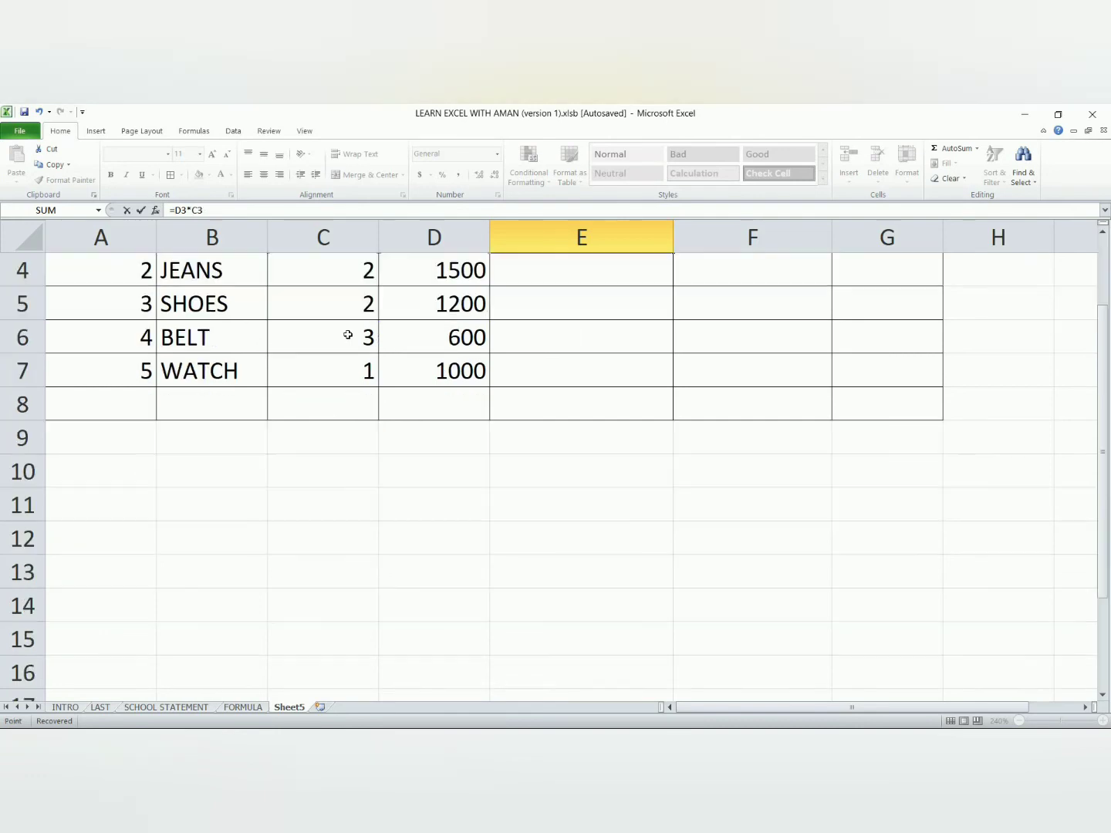
key(Return)
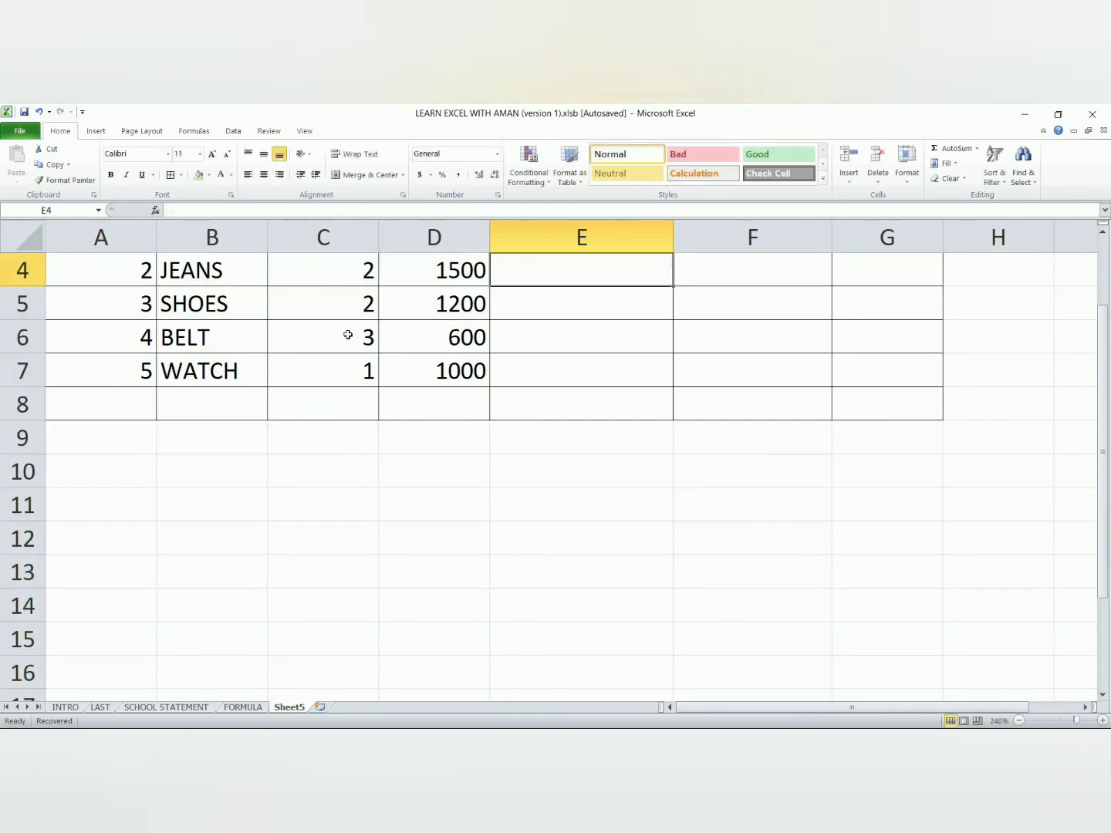
scroll(348, 335, up, 1)
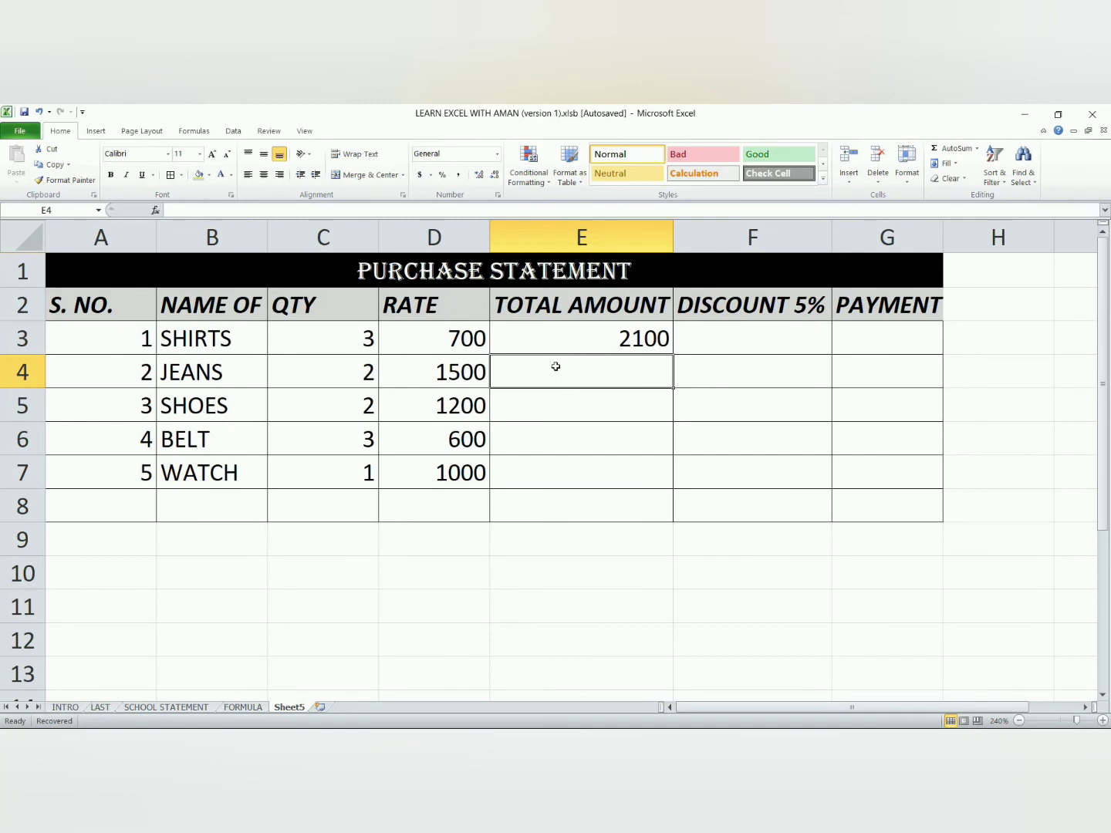
Step: Enter =D4*C4 in E4 for the JEANS total amount and fill the formula down to E7
text(=)
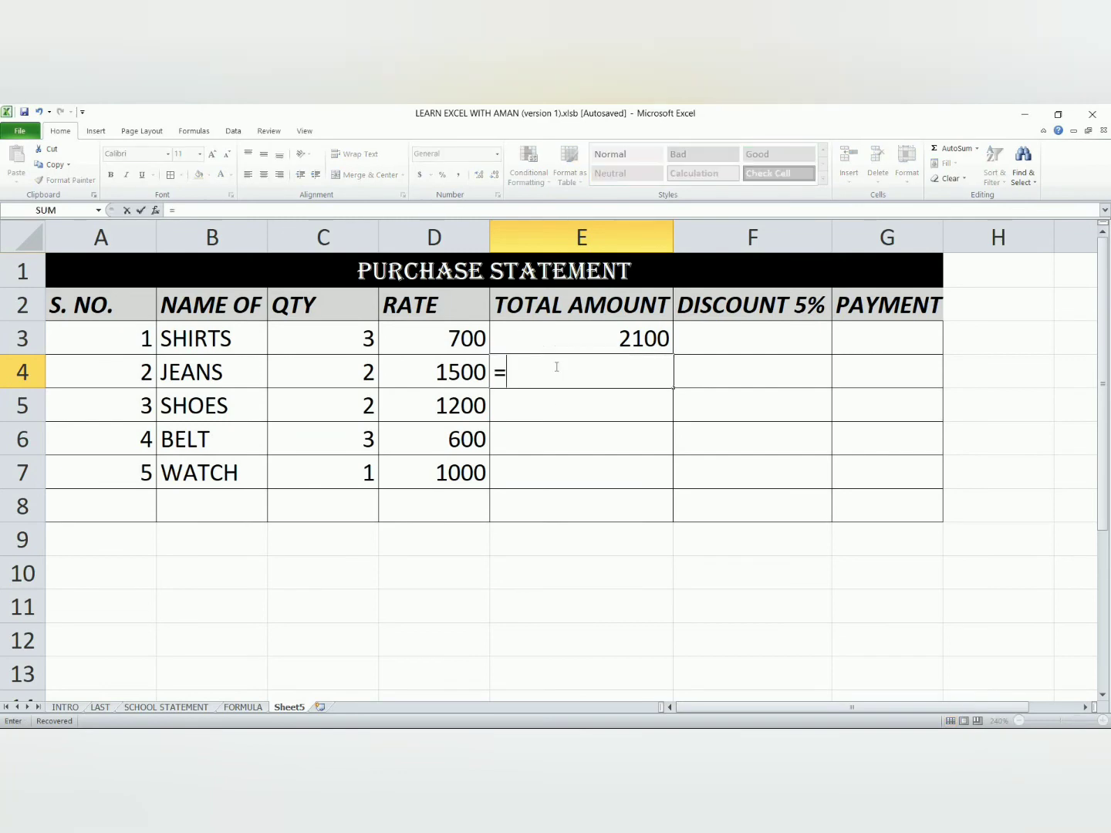
click(454, 380)
text(*)
click(364, 376)
key(Return)
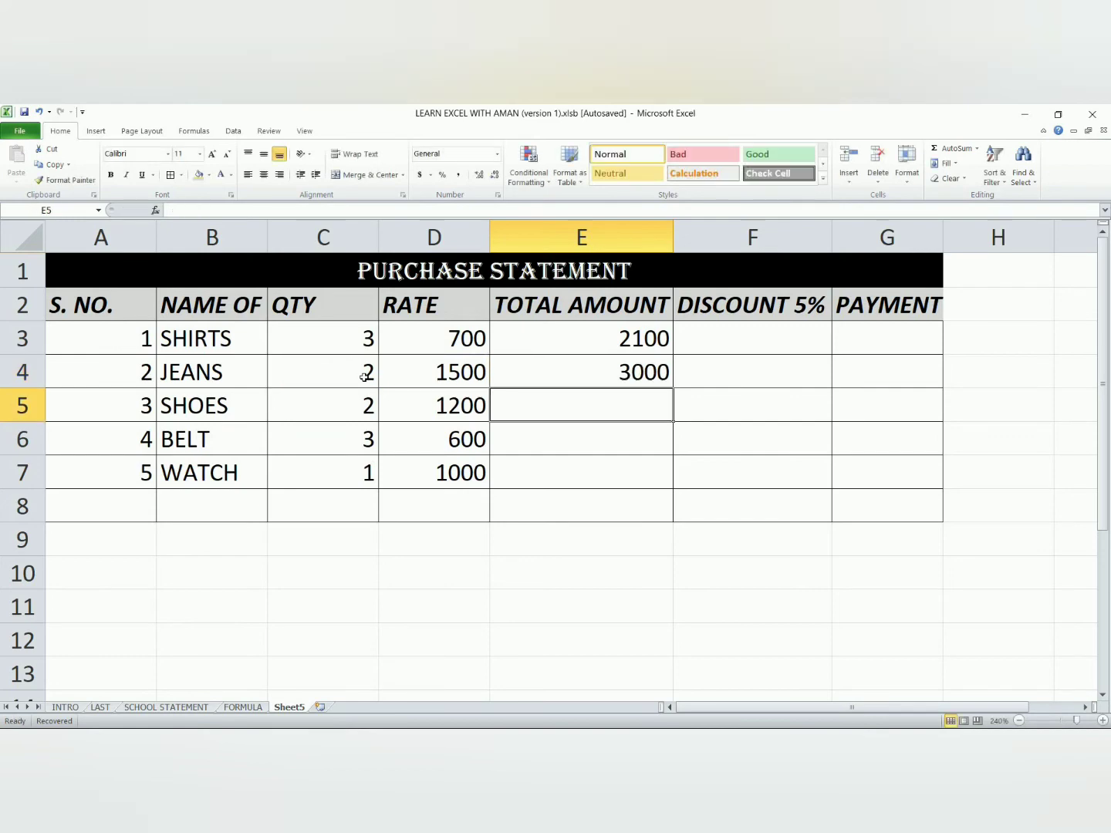
click(637, 374)
drag(672, 388, 672, 486)
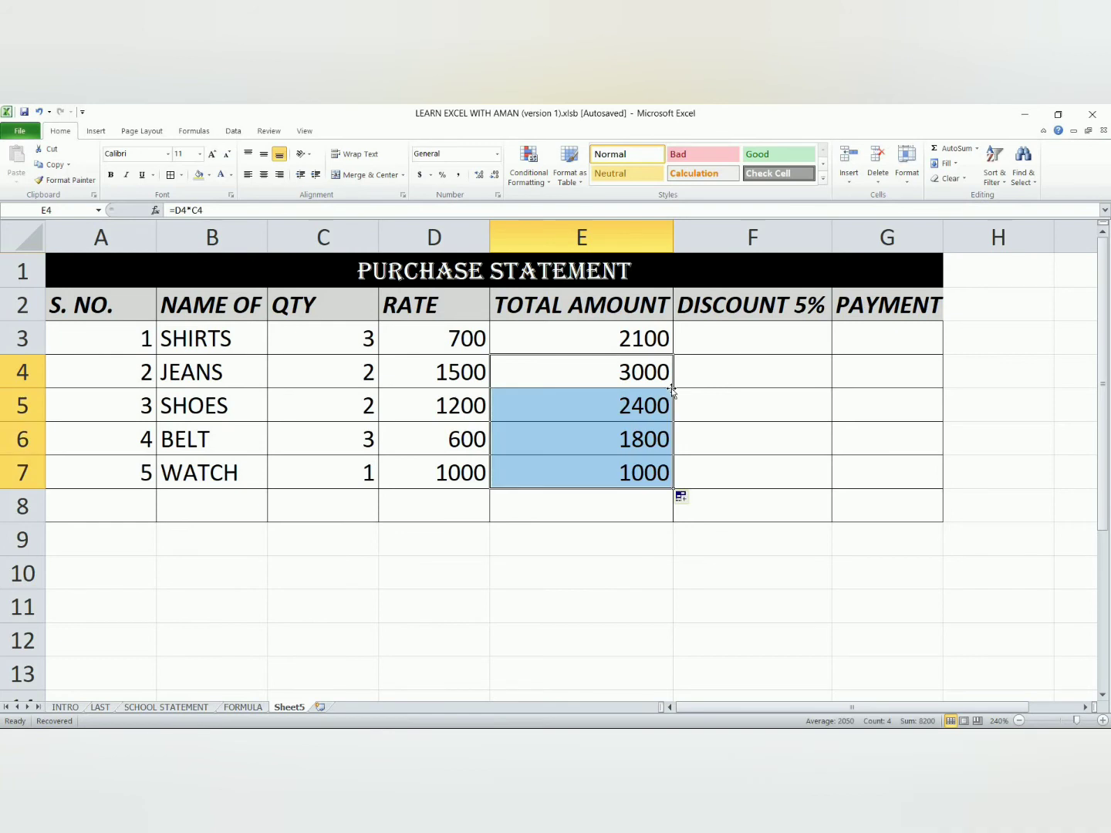
Step: Calculate the 5% discount for SHIRTS in F3 with the formula =E3*5/100
click(717, 326)
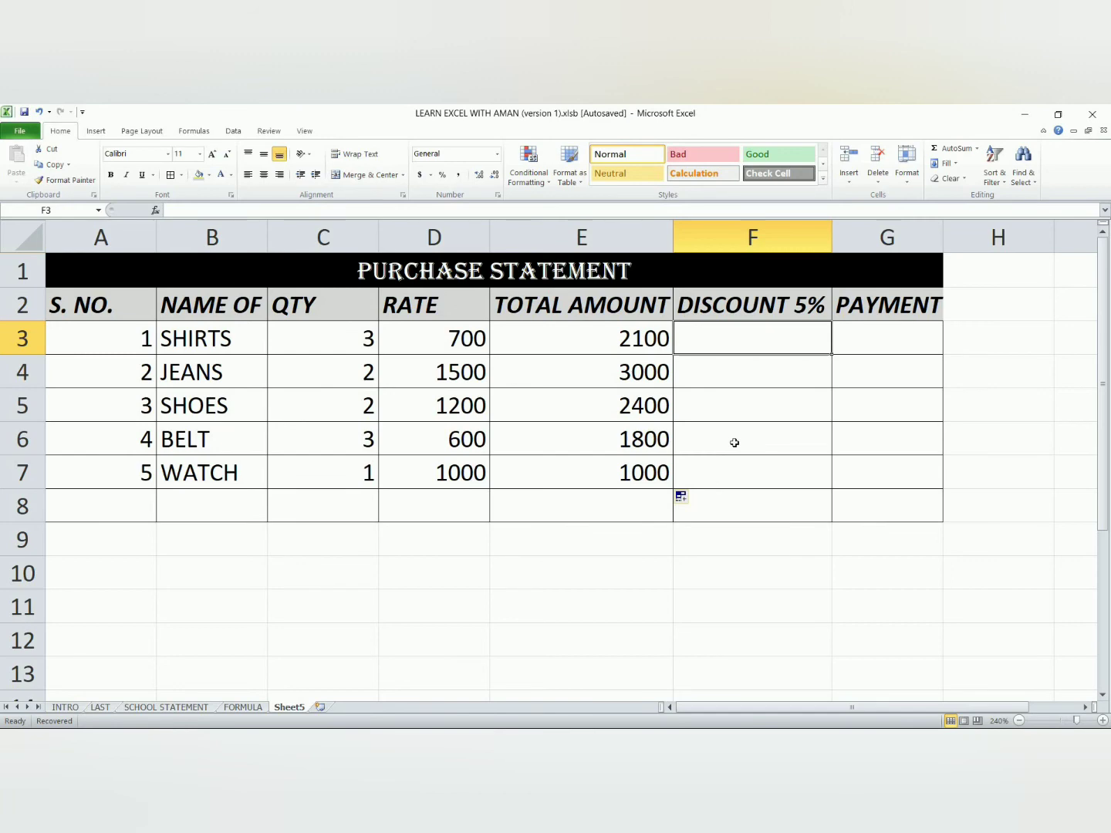
click(599, 331)
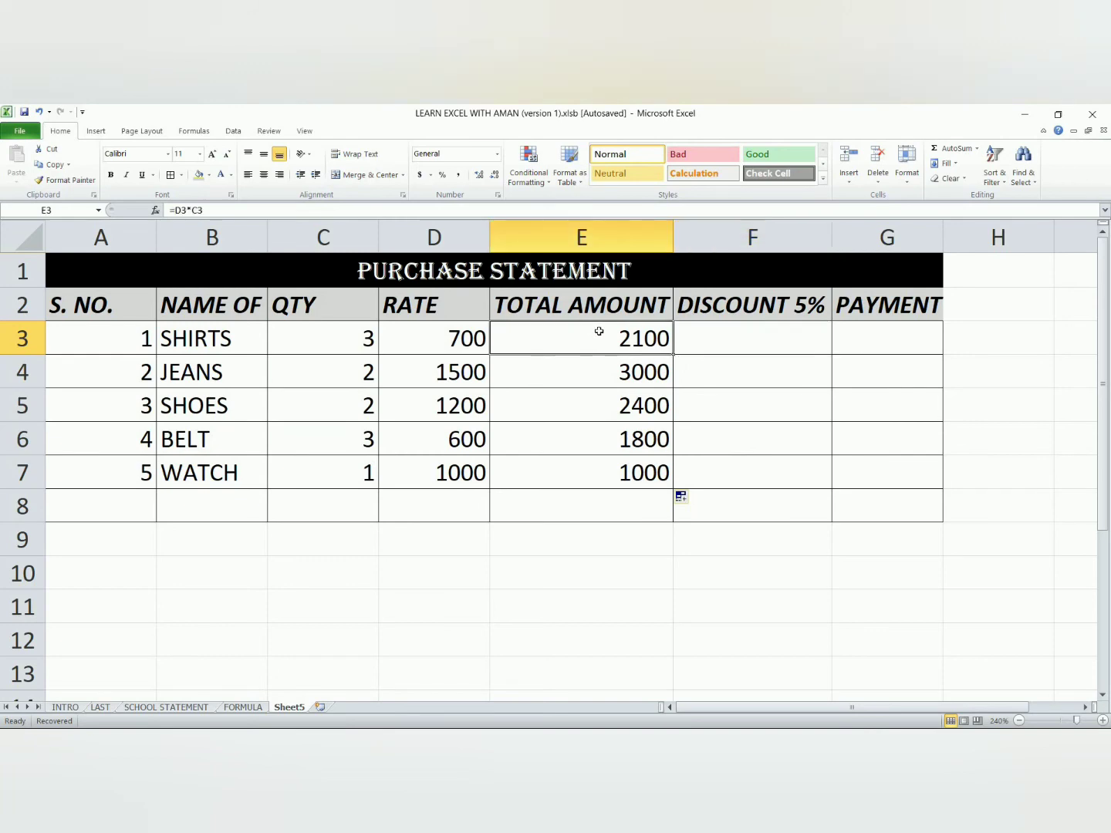
click(768, 350)
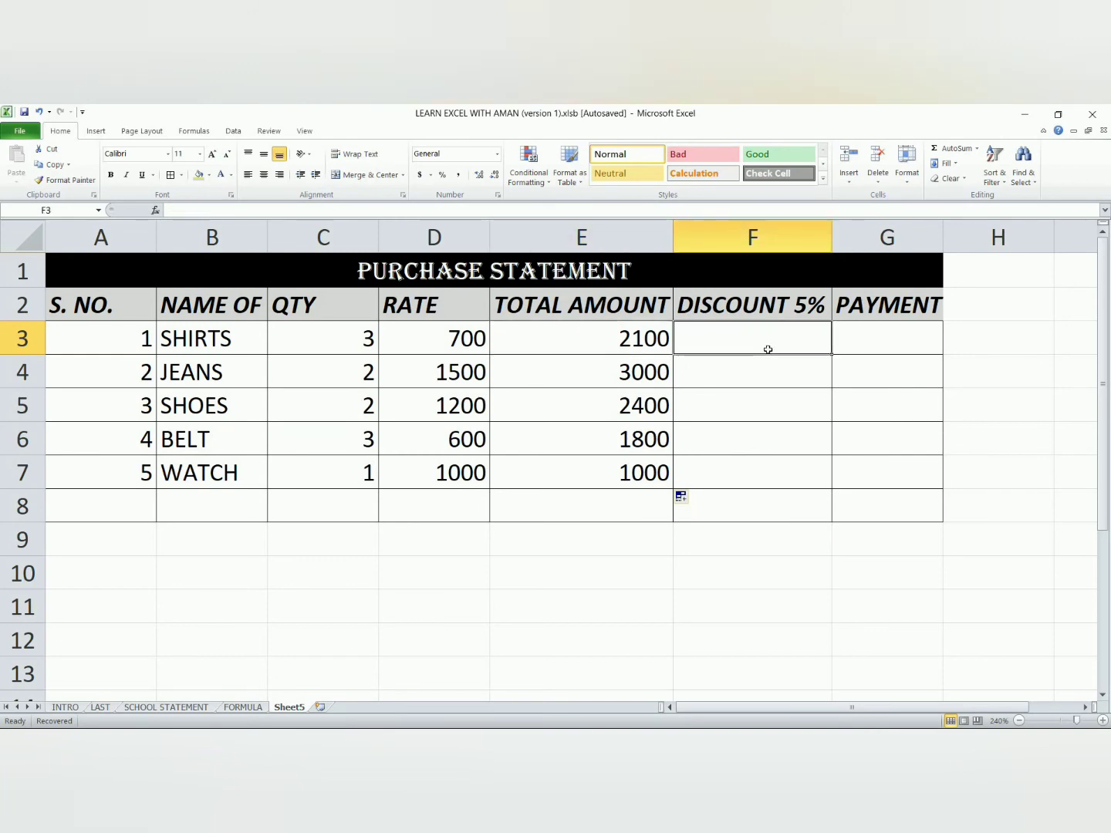
text(=)
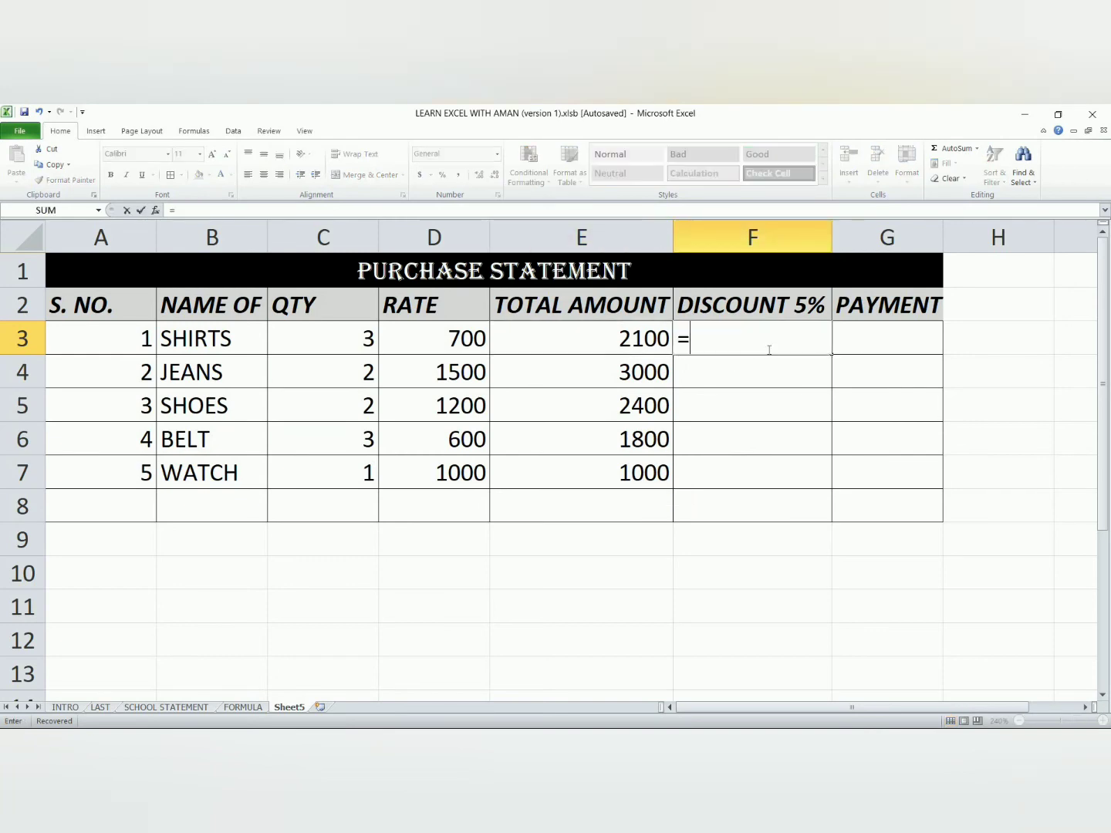
click(636, 347)
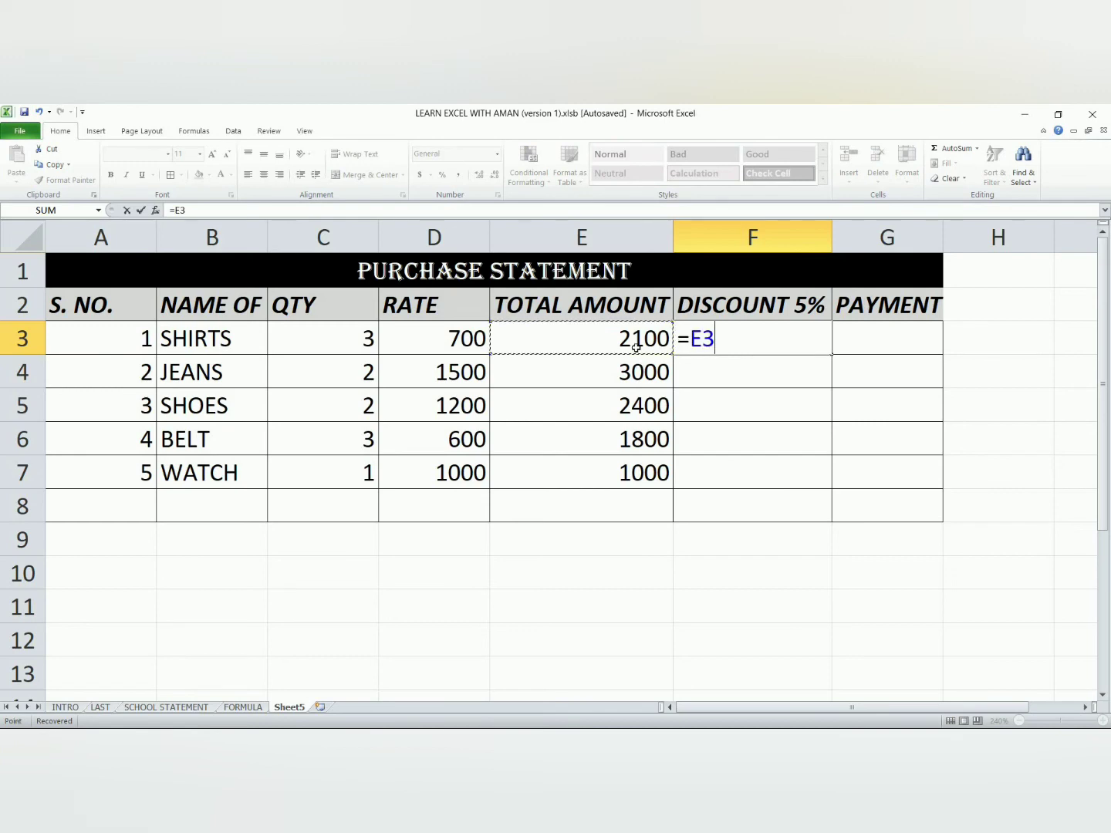
text(*)
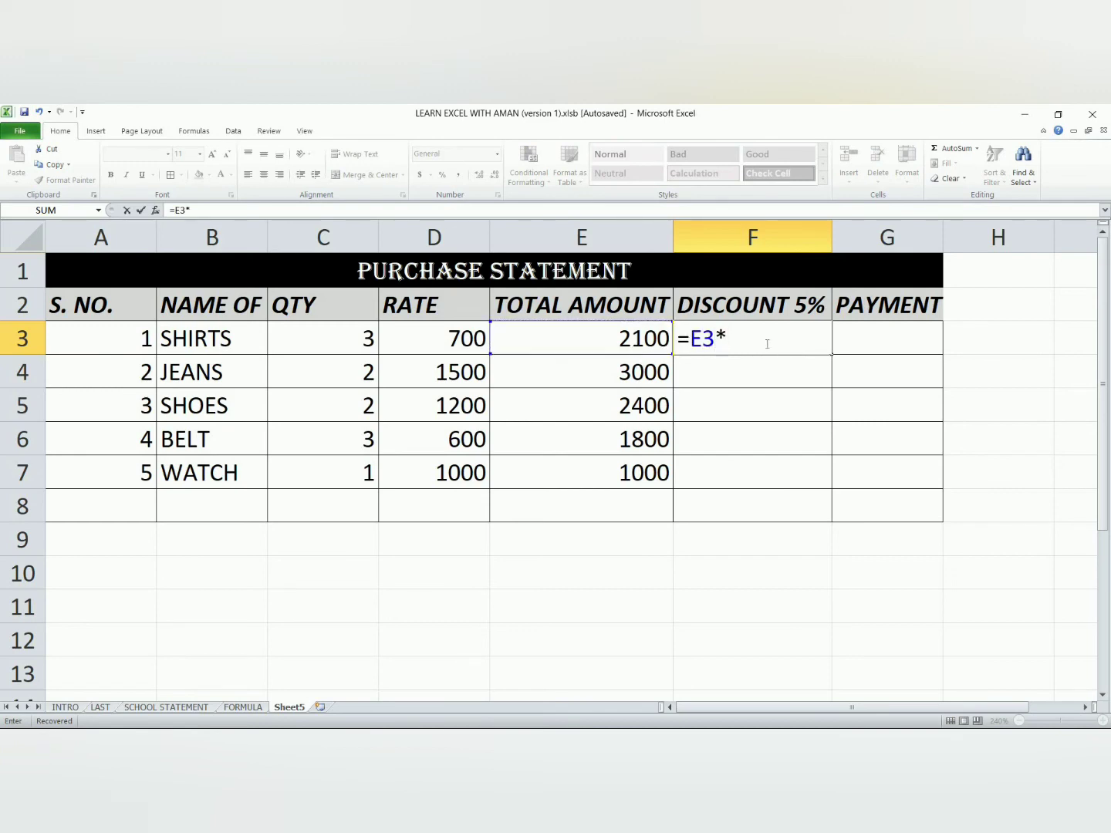
text(5/100)
key(Return)
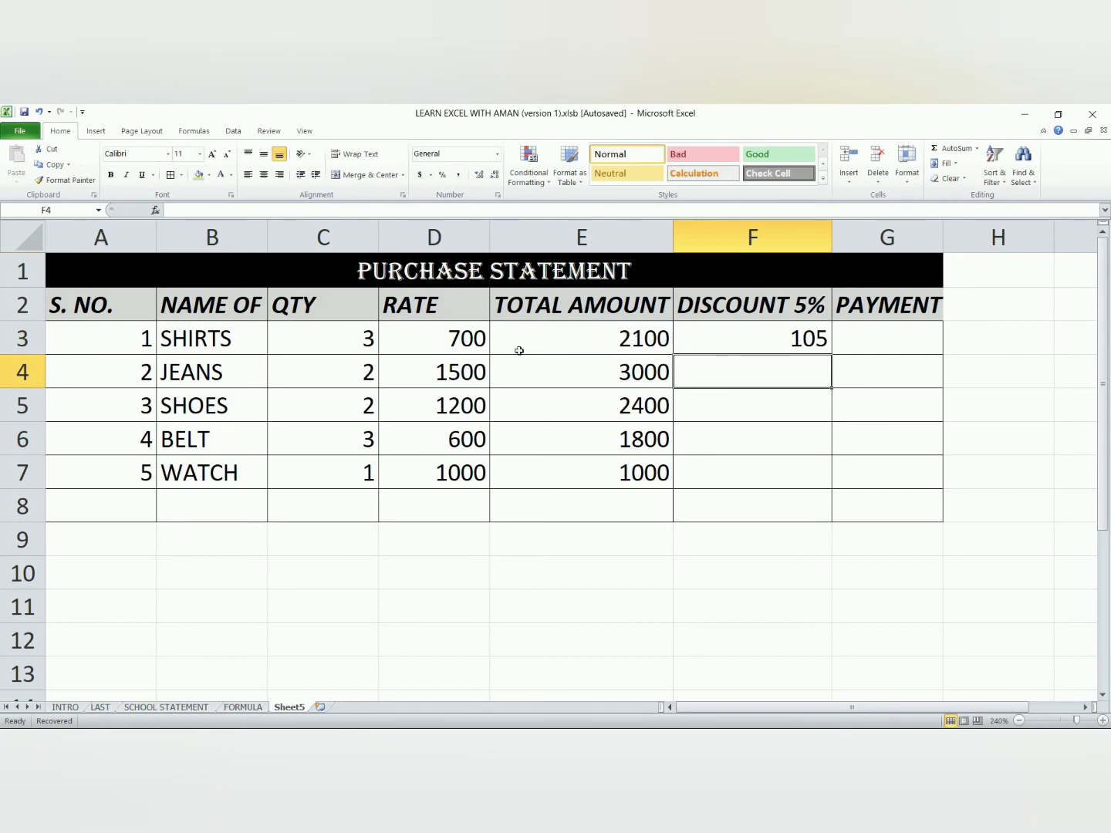
Step: Fill the discount formula from F3 down to F7 for the remaining items
click(816, 339)
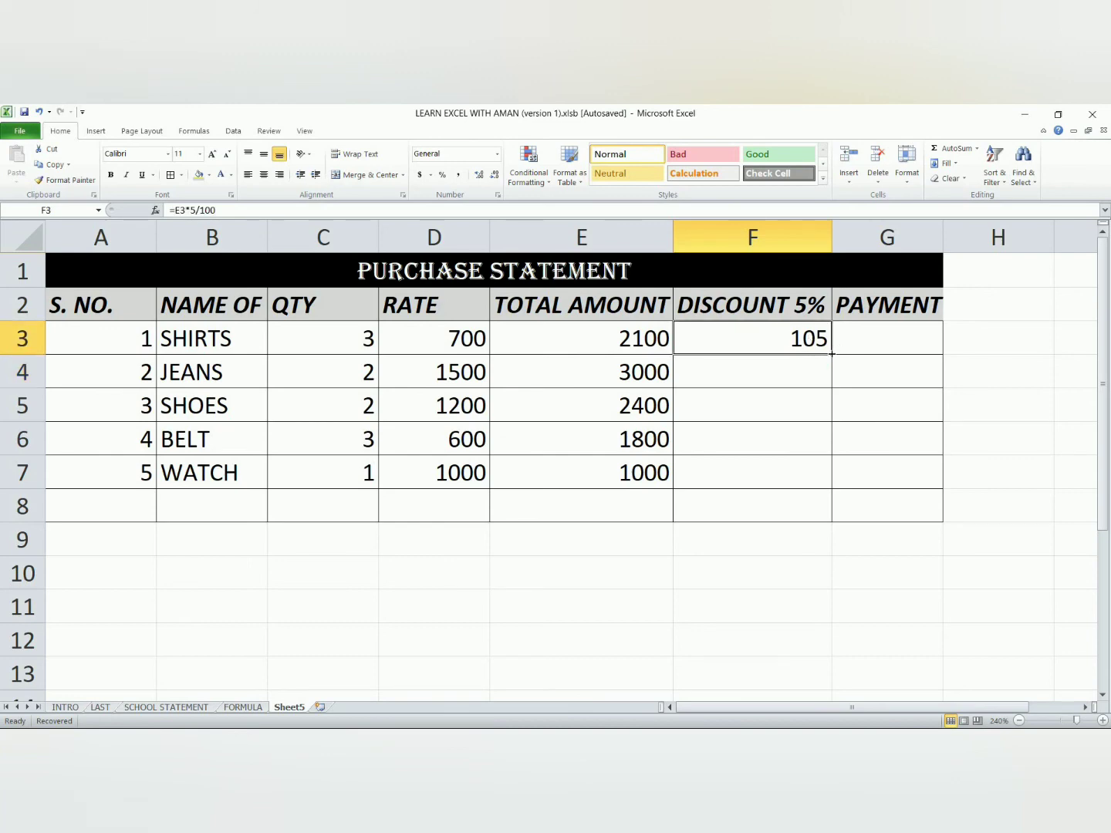
drag(831, 354, 827, 484)
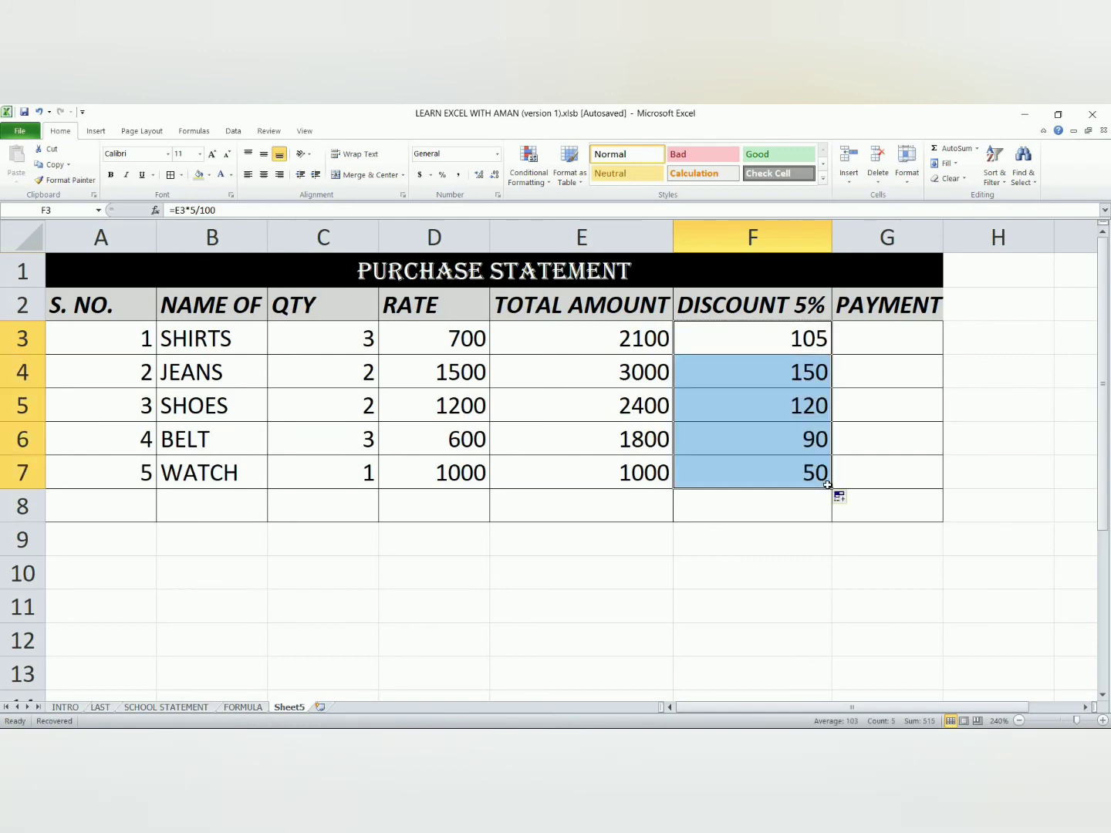
click(795, 460)
Step: Calculate the payment for SHIRTS in G3 by subtracting the discount from the total amount, =E3-F3
click(873, 332)
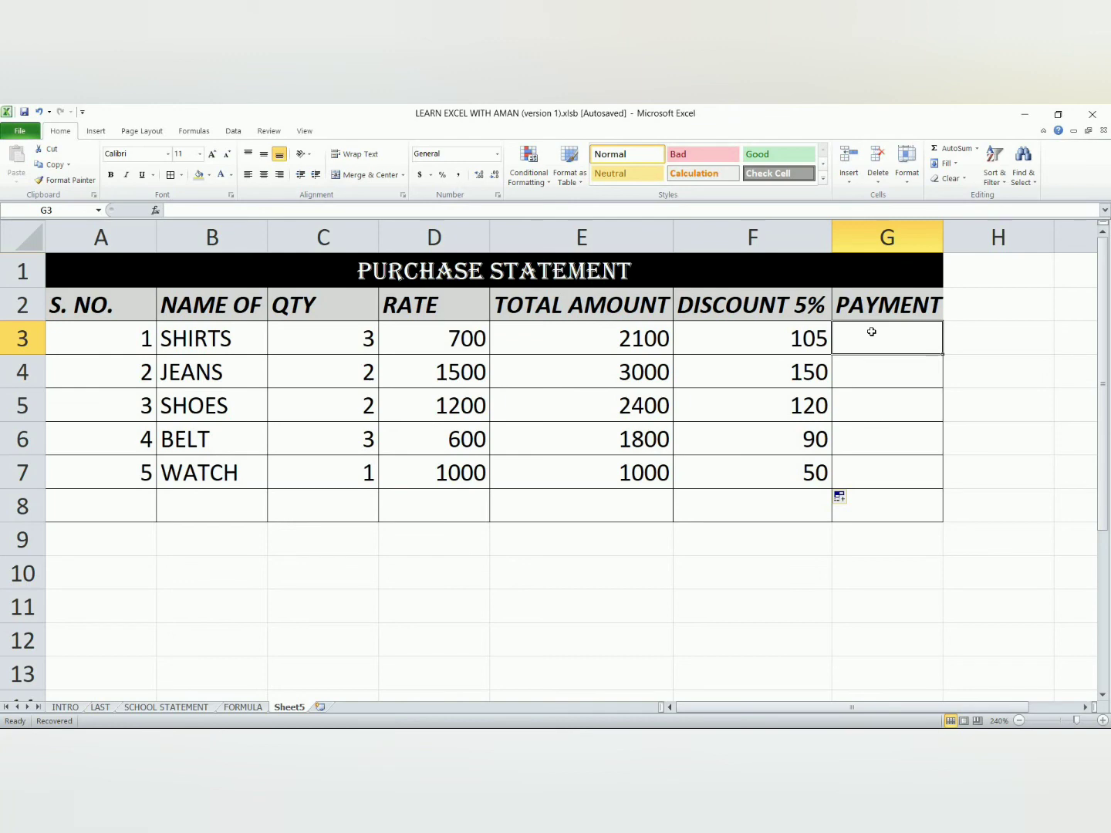
text(=)
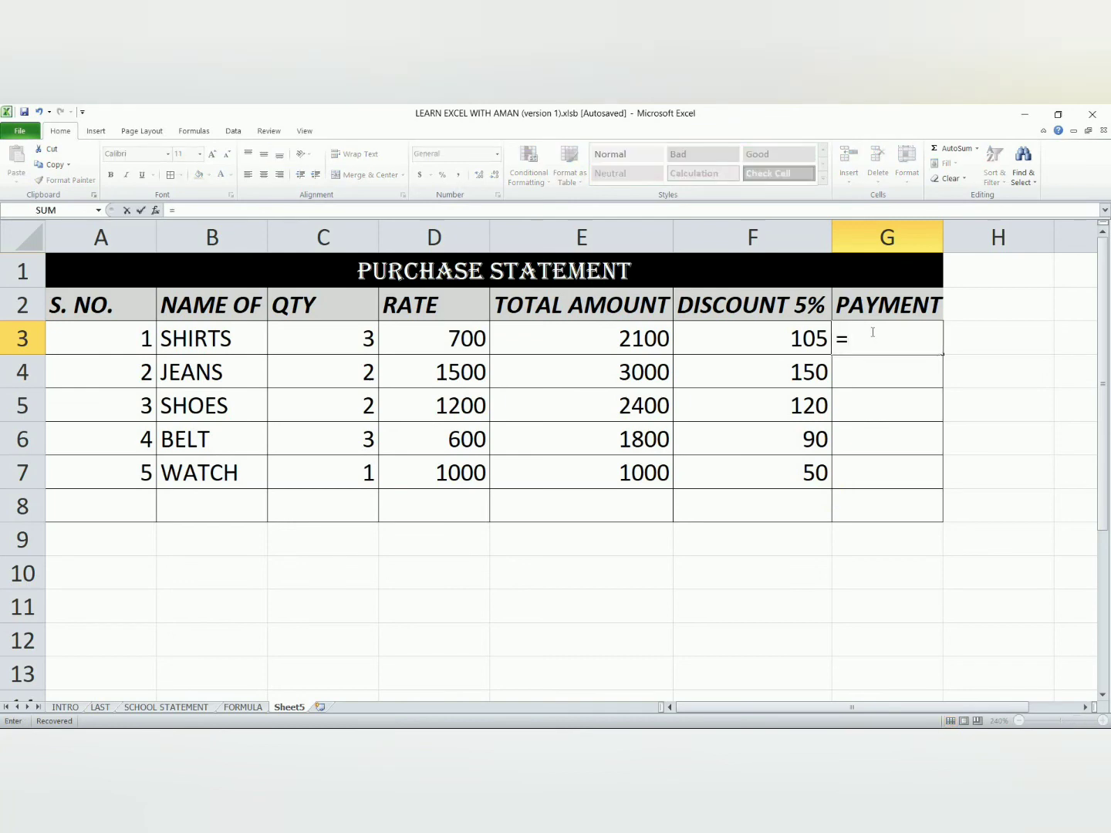
click(640, 337)
text(-)
click(742, 344)
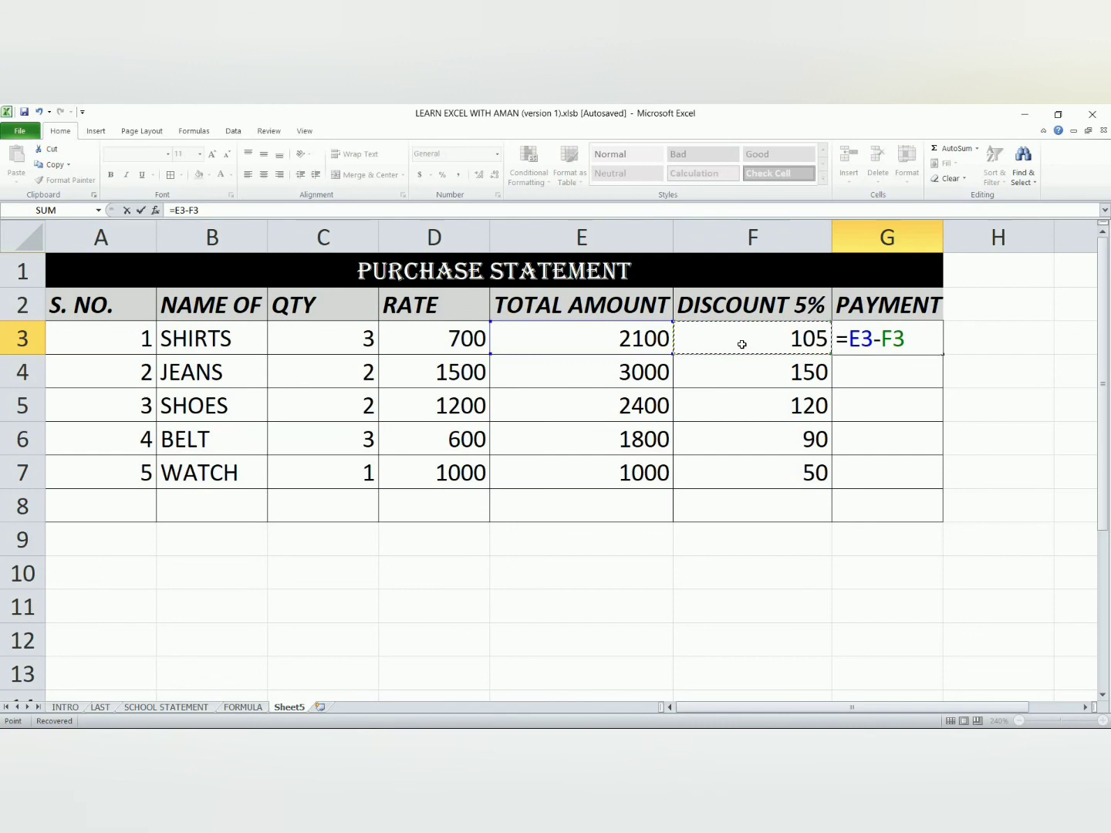
key(Return)
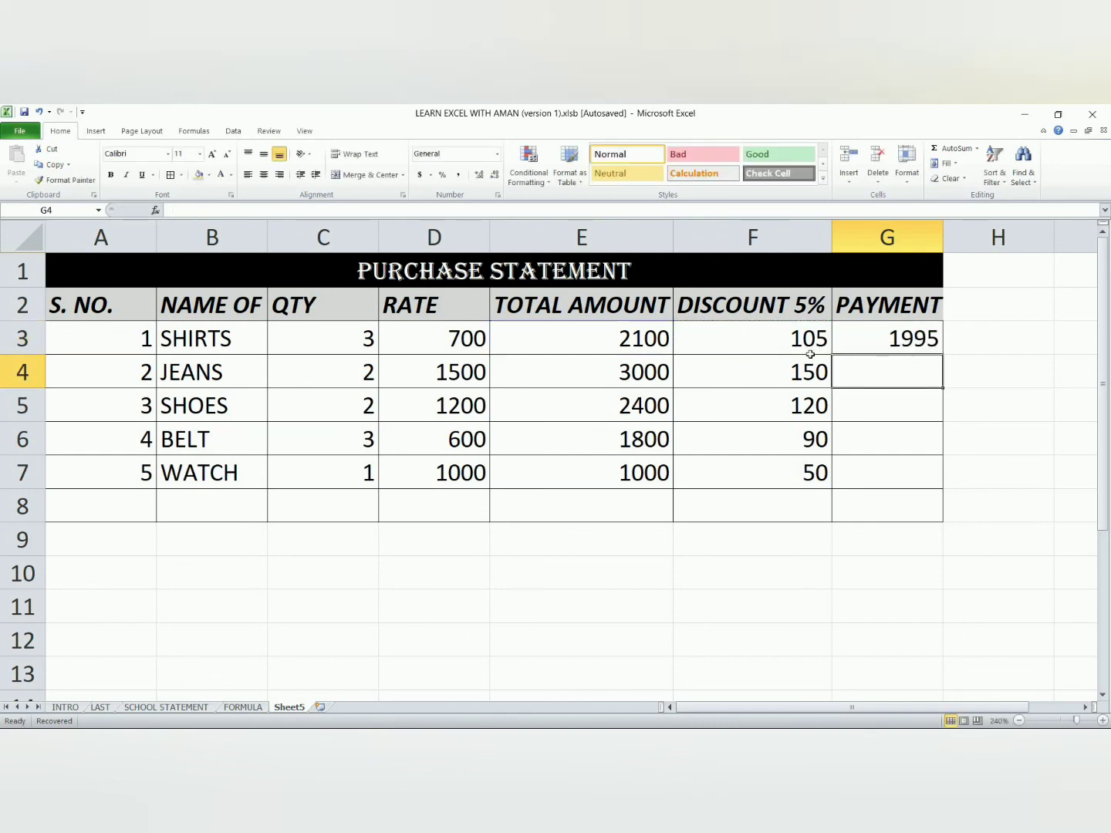
Step: Fill the payment formula from G3 down to G7 for the remaining items
click(916, 341)
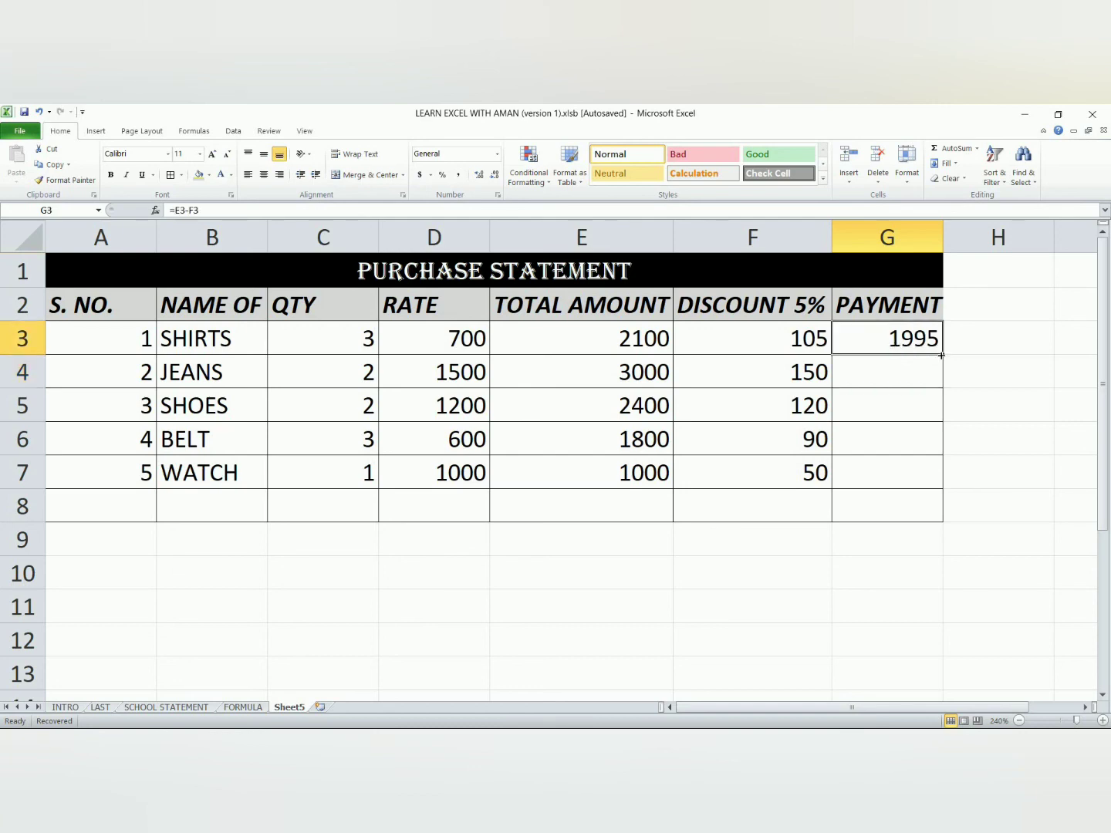
double_click(942, 356)
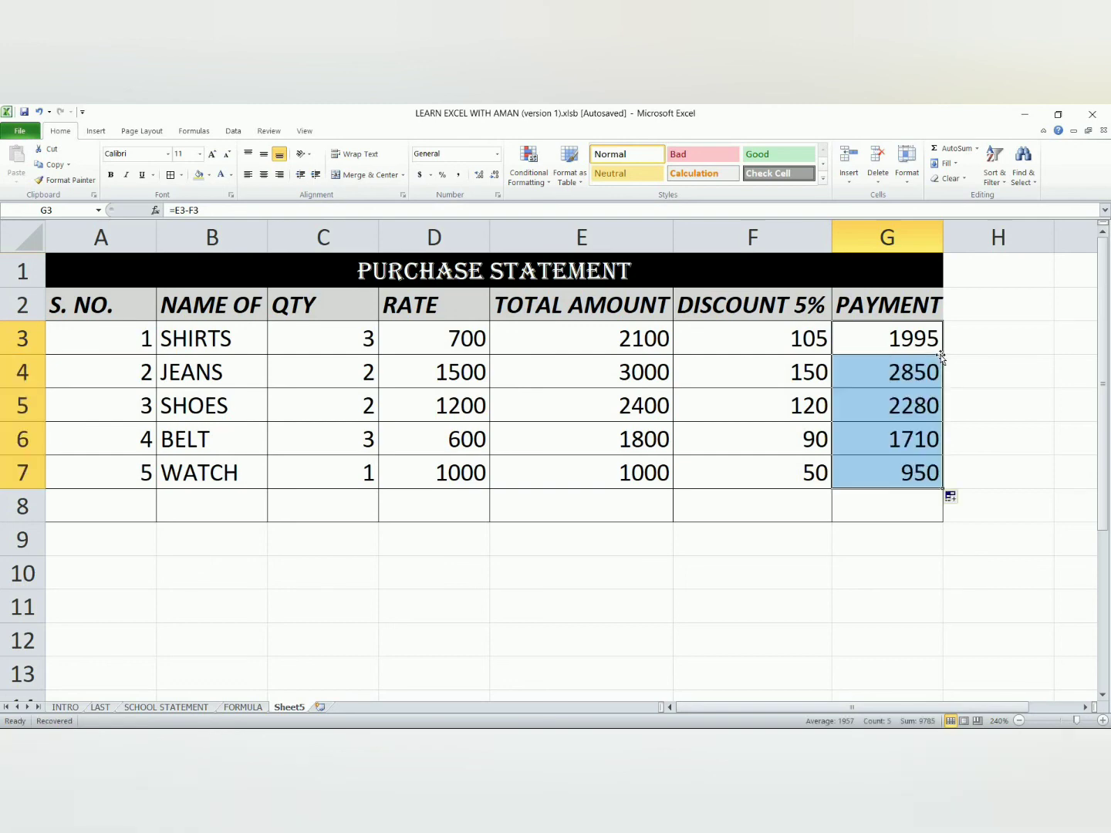
click(802, 597)
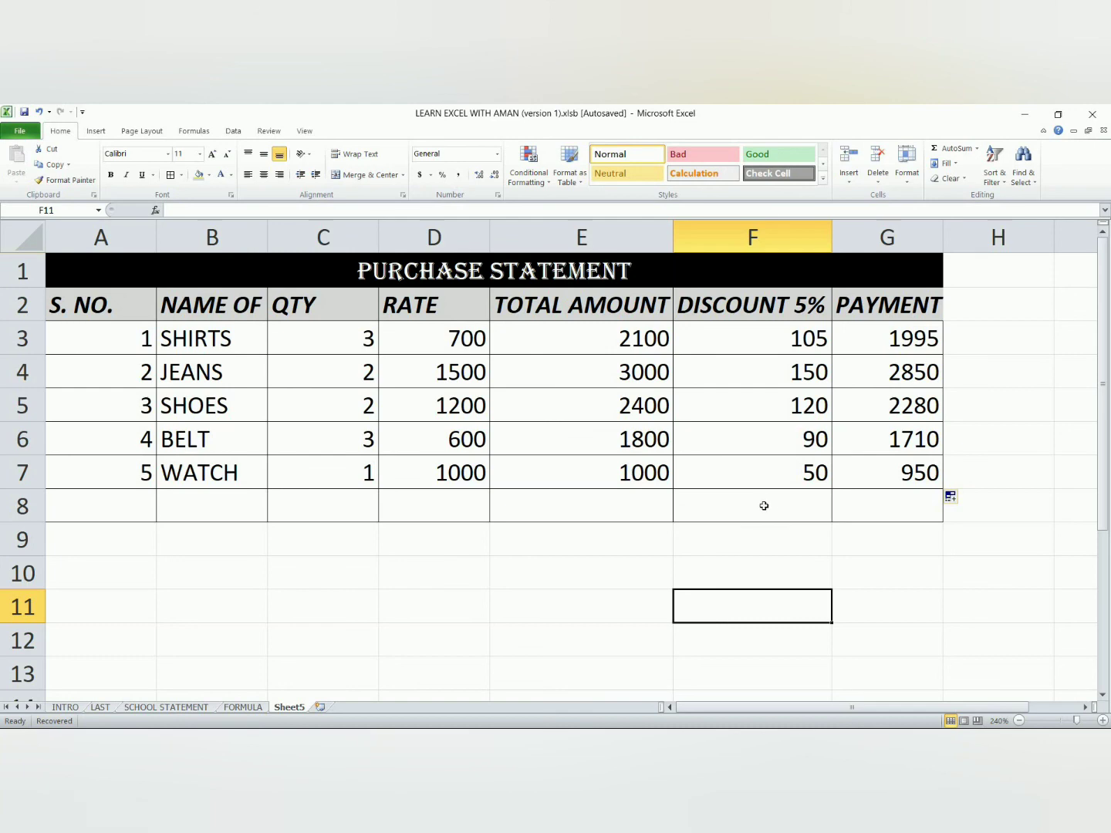
Step: Enter the label TOTAL in cell F8 of the empty bottom row
click(767, 511)
text(T)
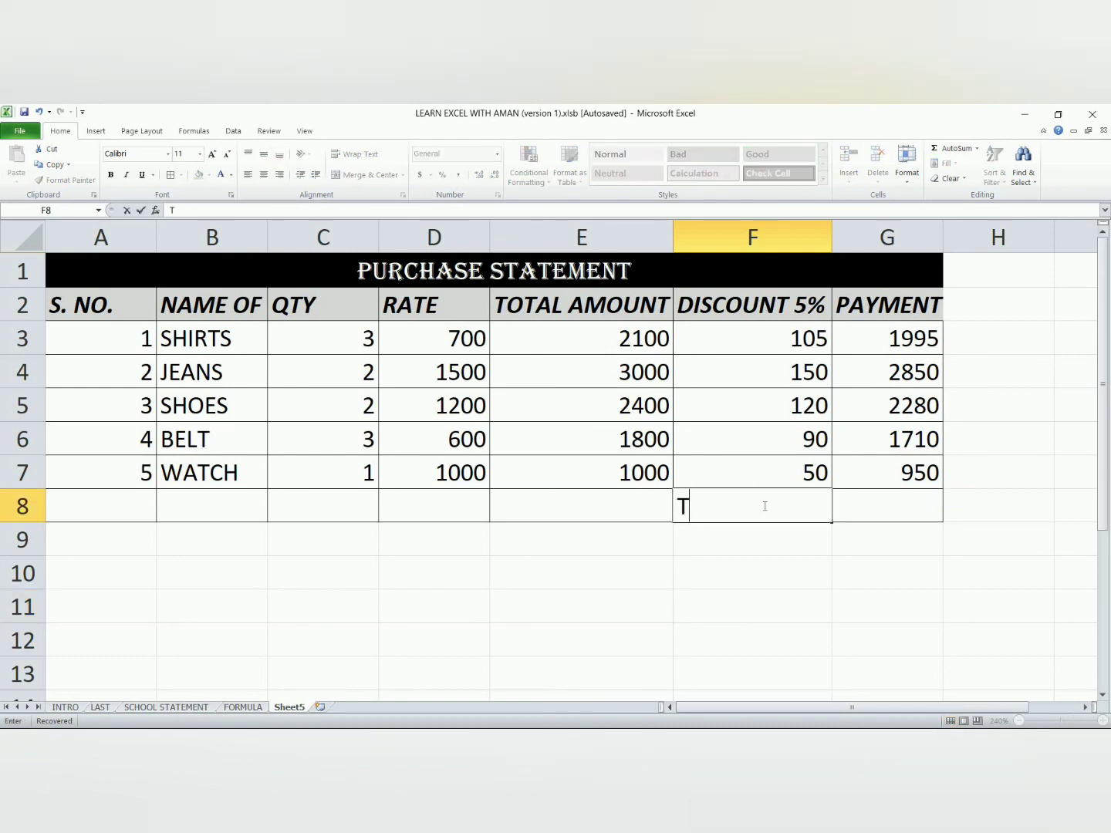
text(OTAL)
click(881, 508)
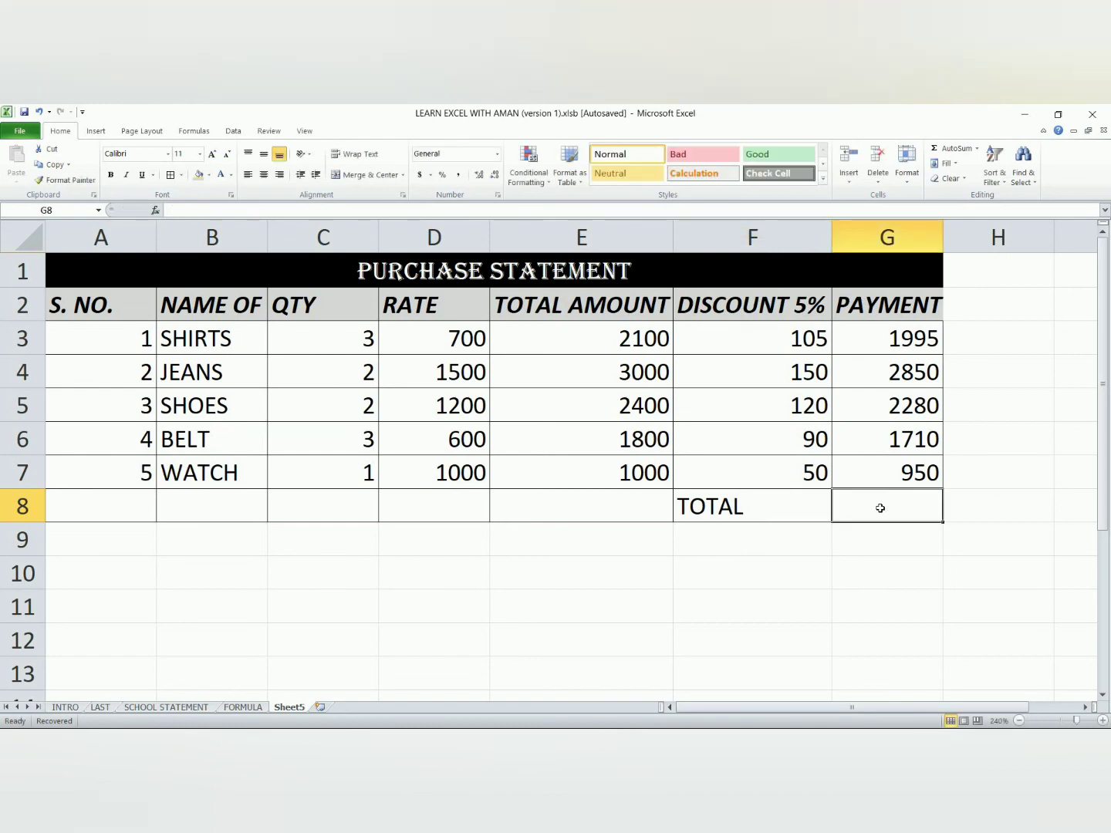
Step: Extend the label in cell F8 to read TOTAL PAY
double_click(794, 513)
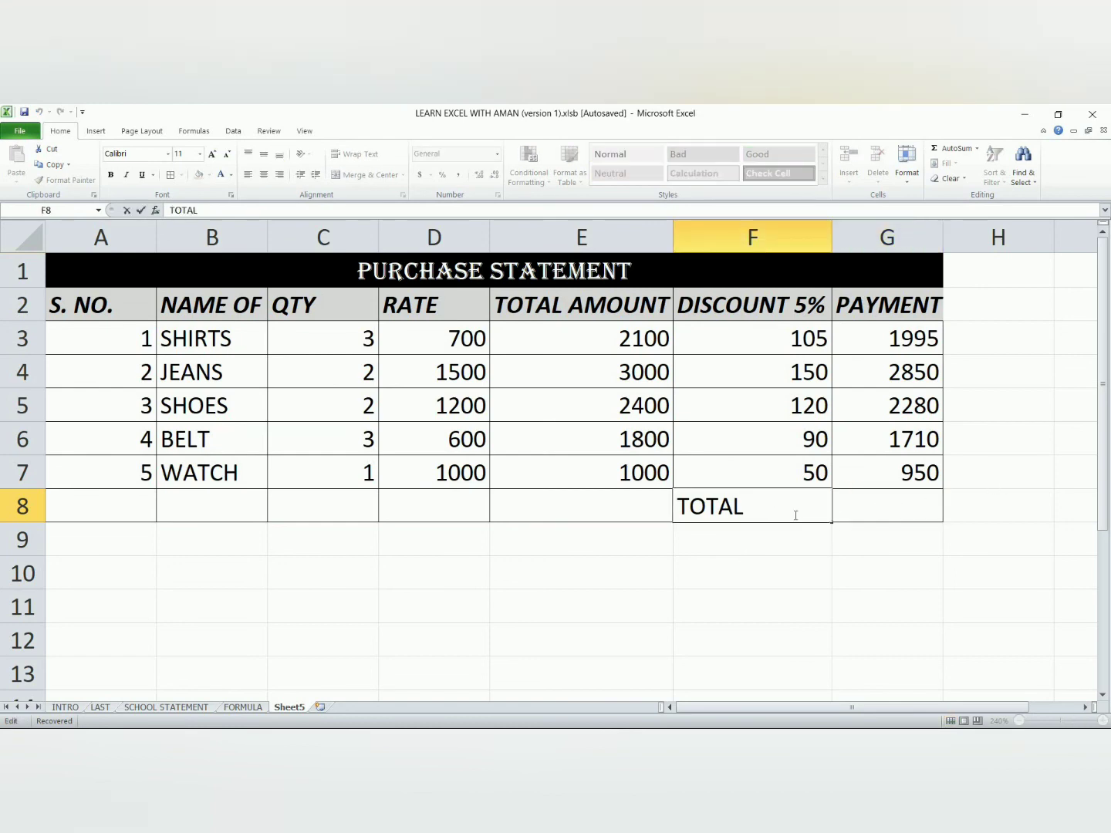
text(PAY)
click(889, 508)
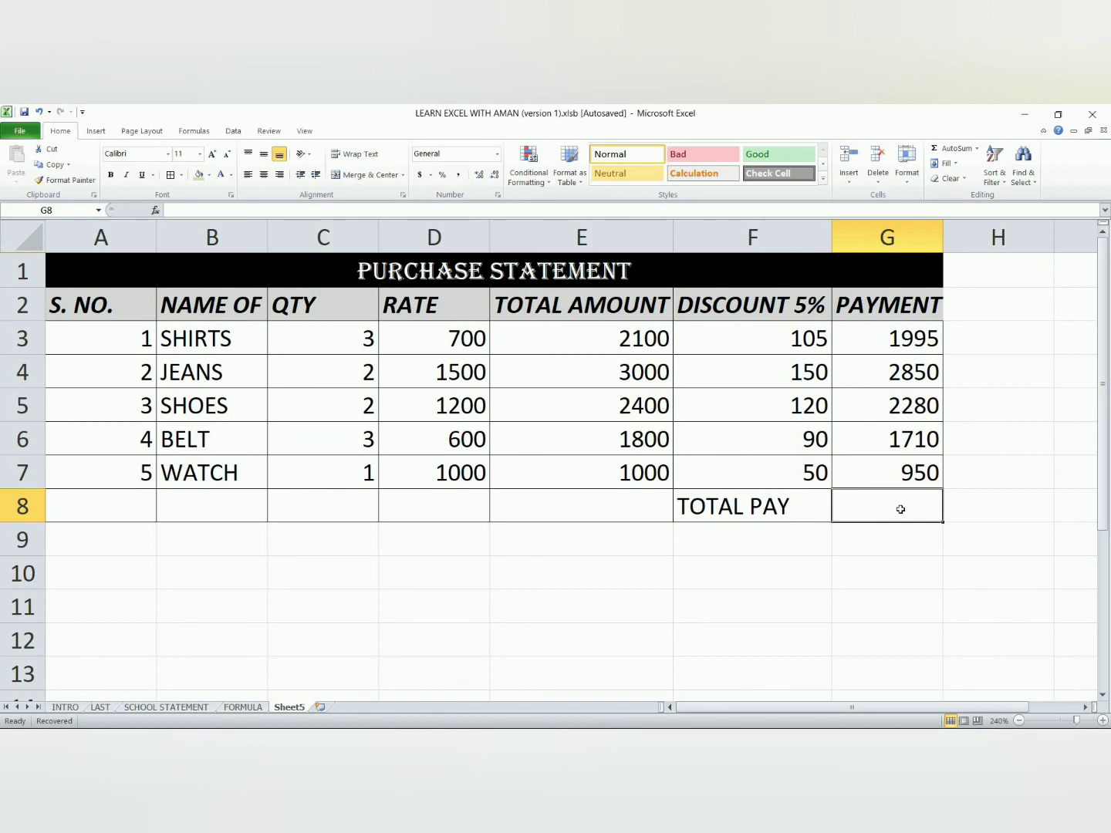
Step: Calculate the overall payment in G8 by summing the item payments with =SUM(G3:G7)
text(=)
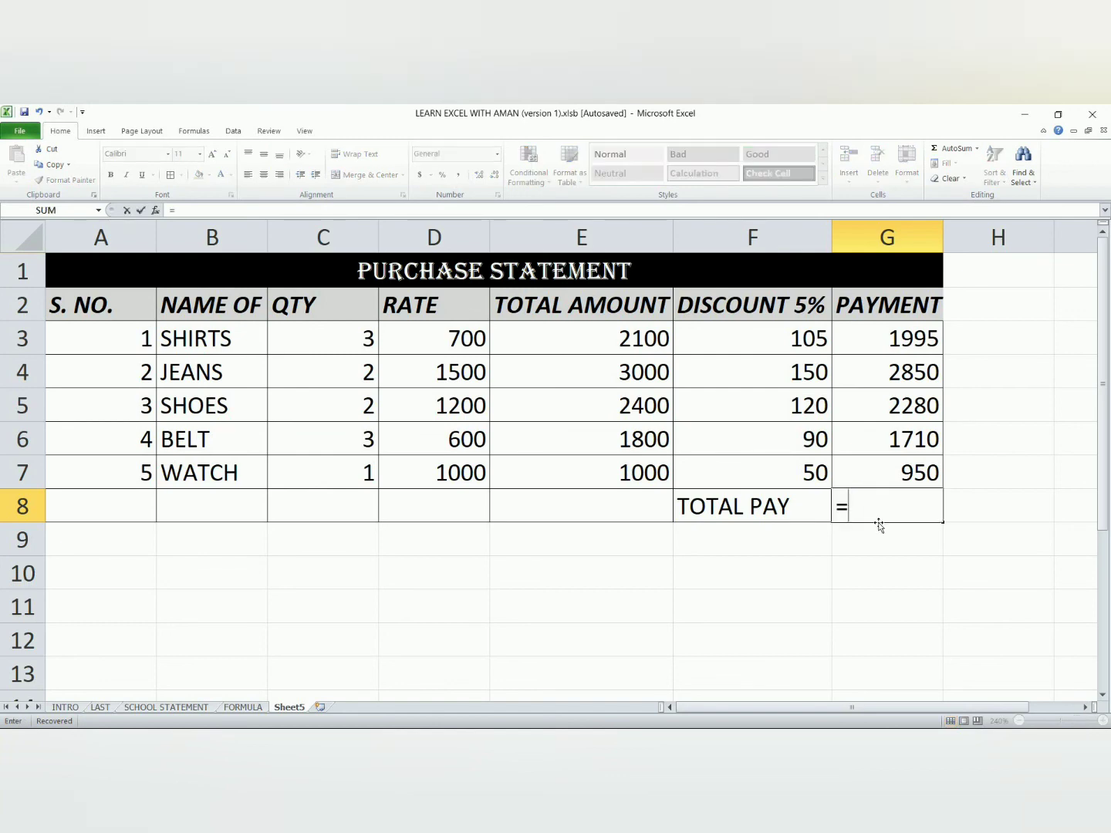
text(SUM)
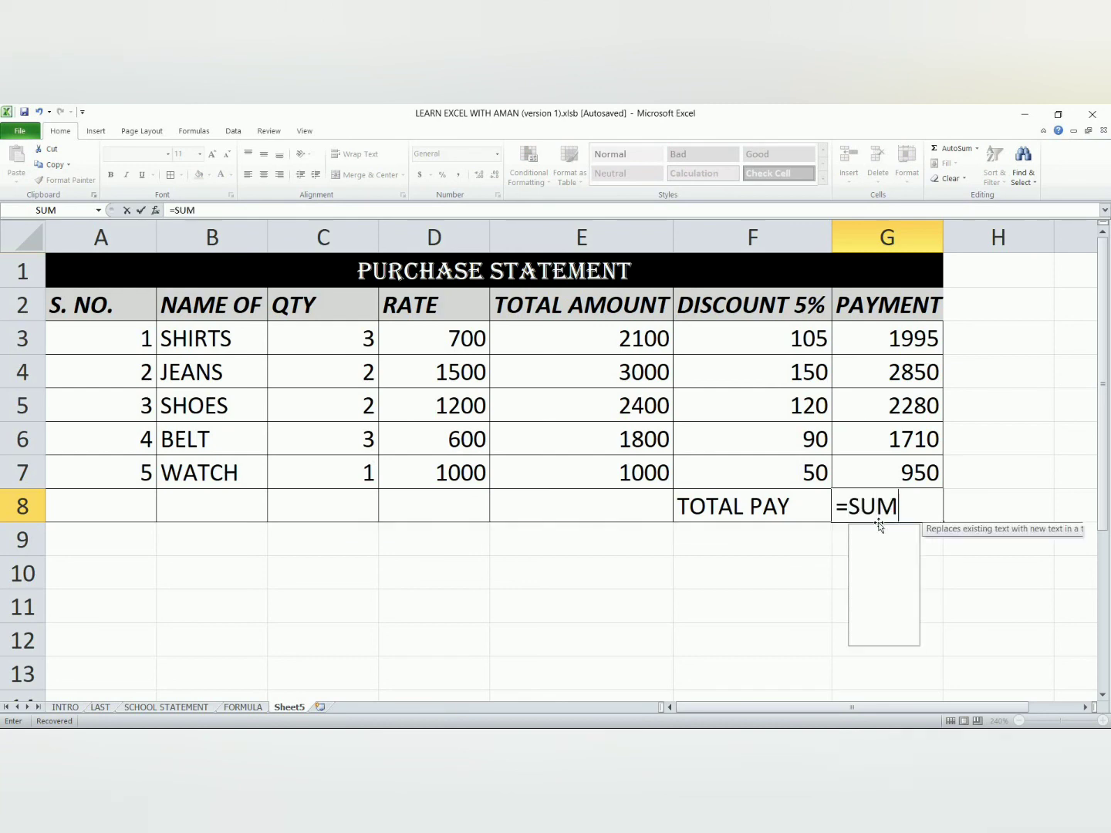
text(()
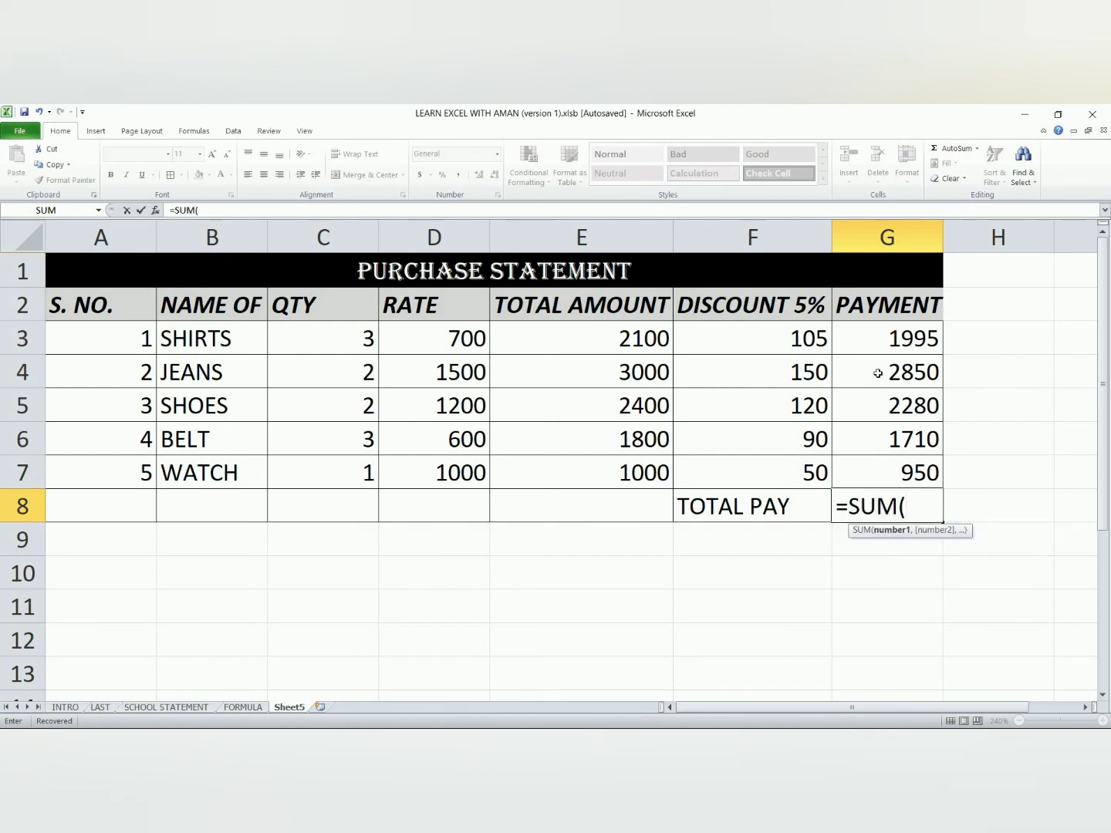
drag(873, 335, 908, 472)
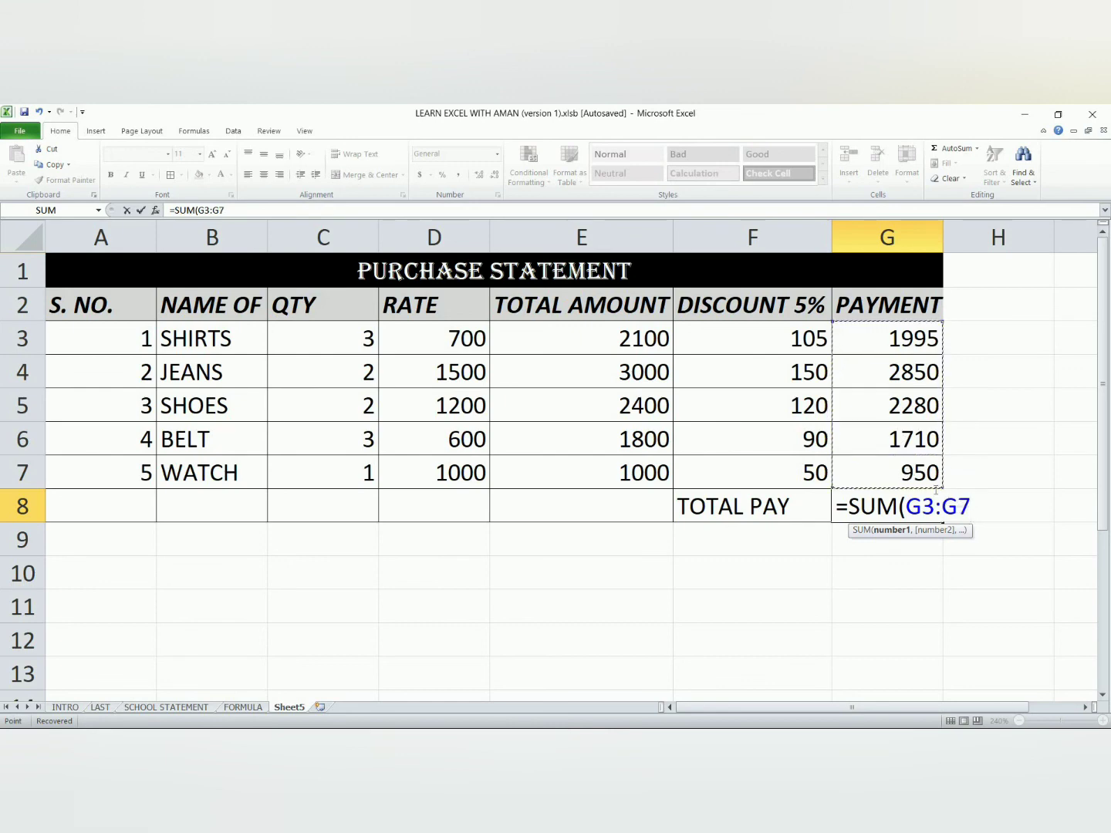
text())
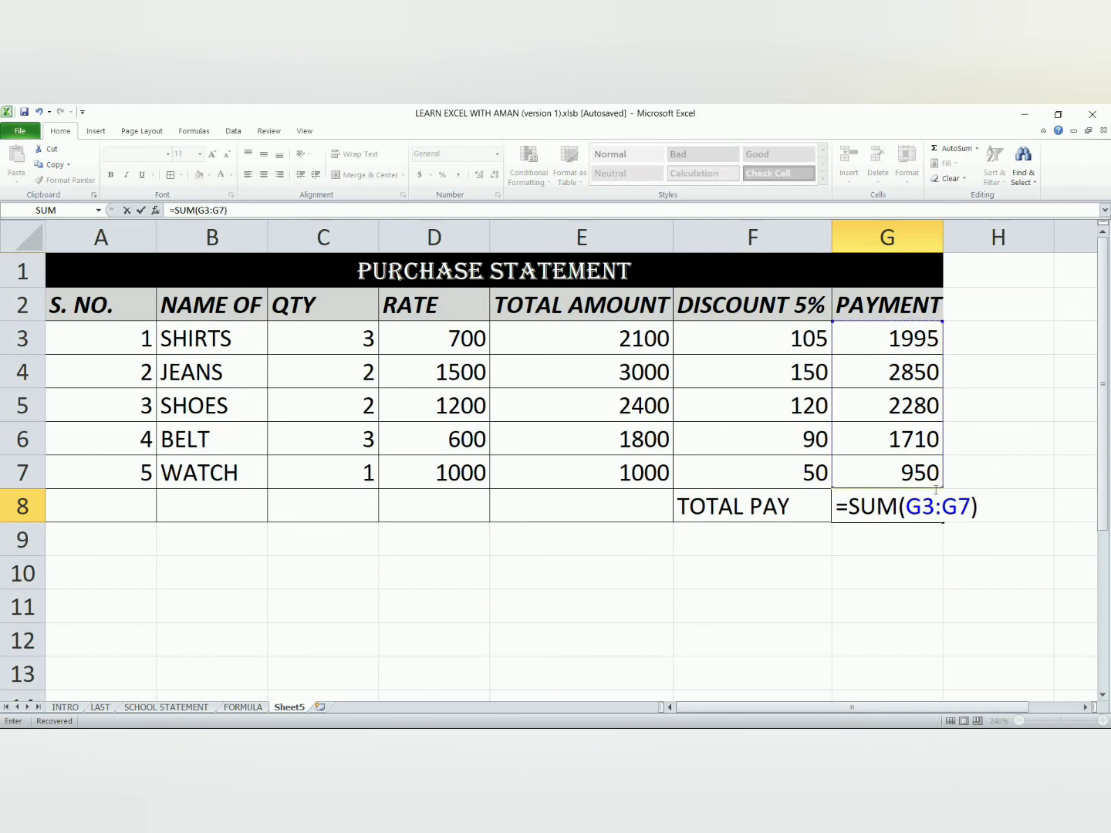
key(Return)
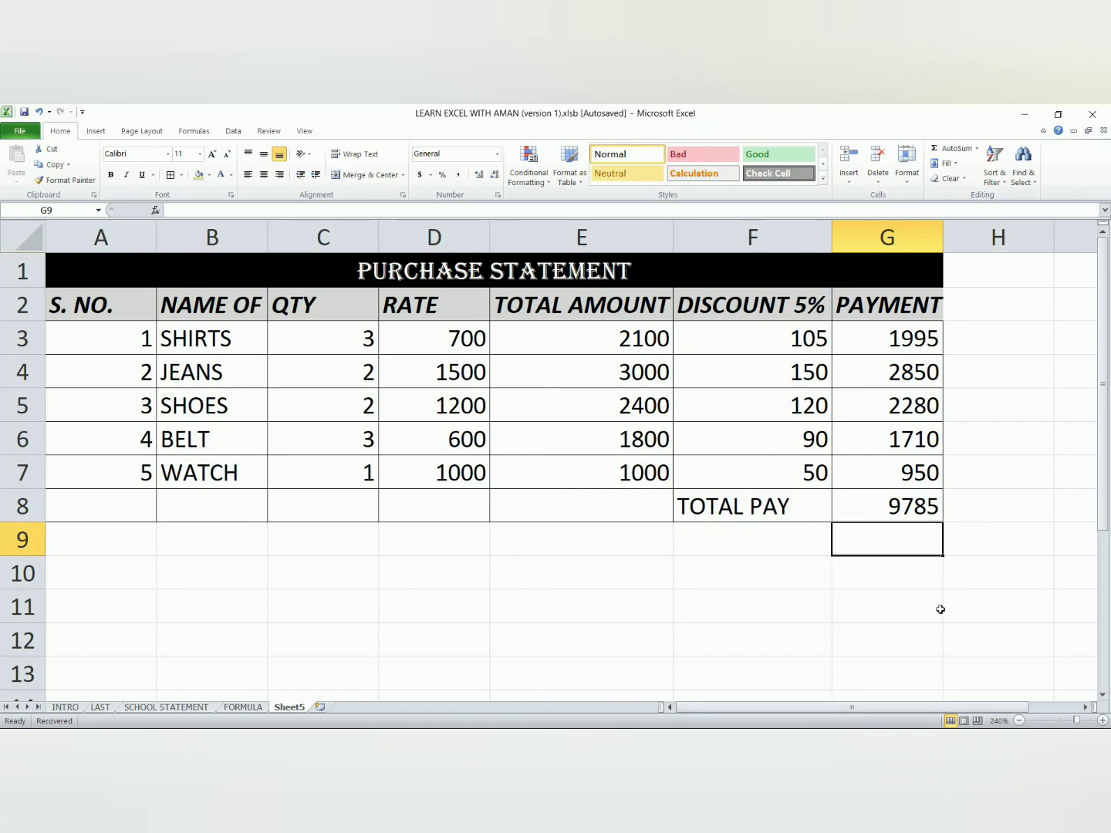
click(895, 506)
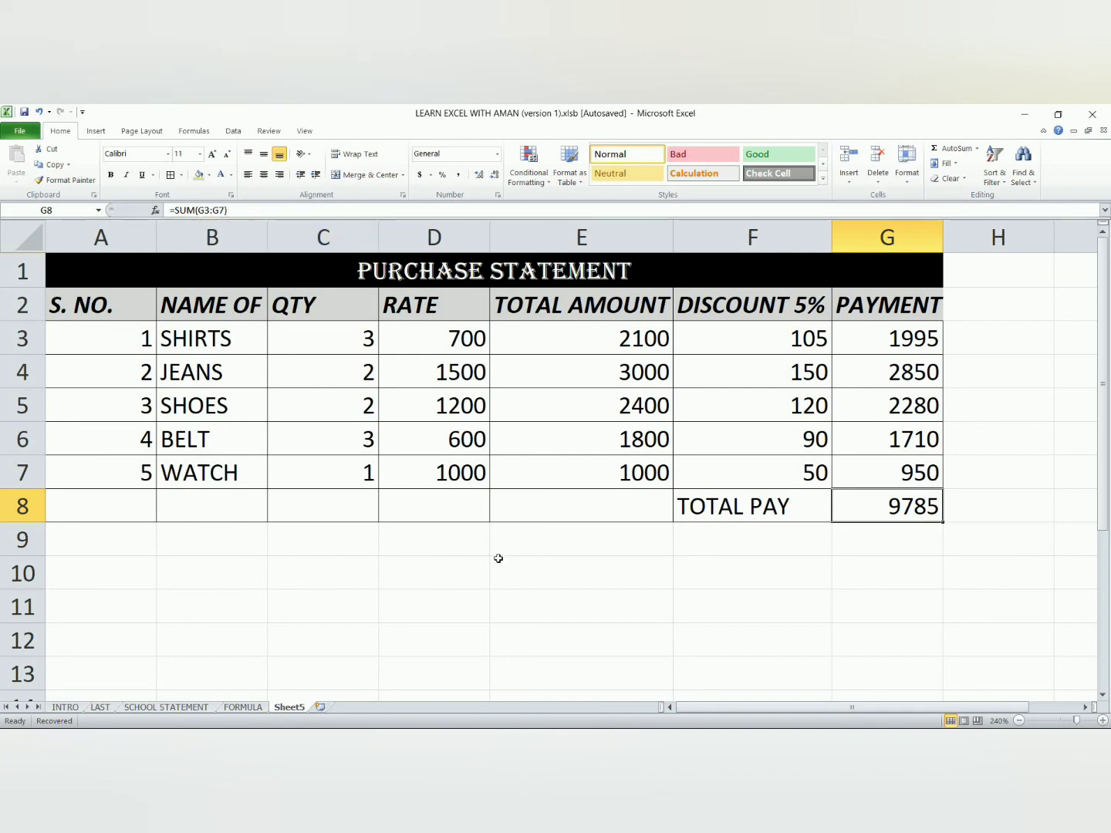
click(525, 586)
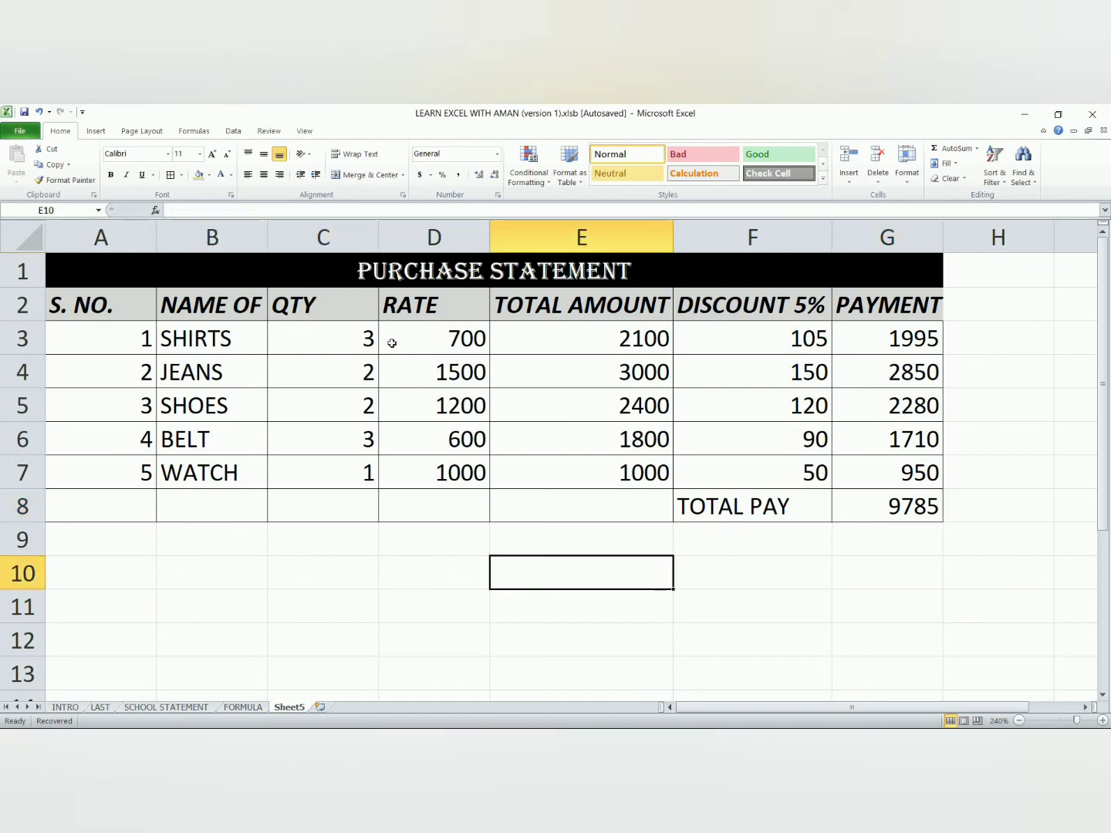